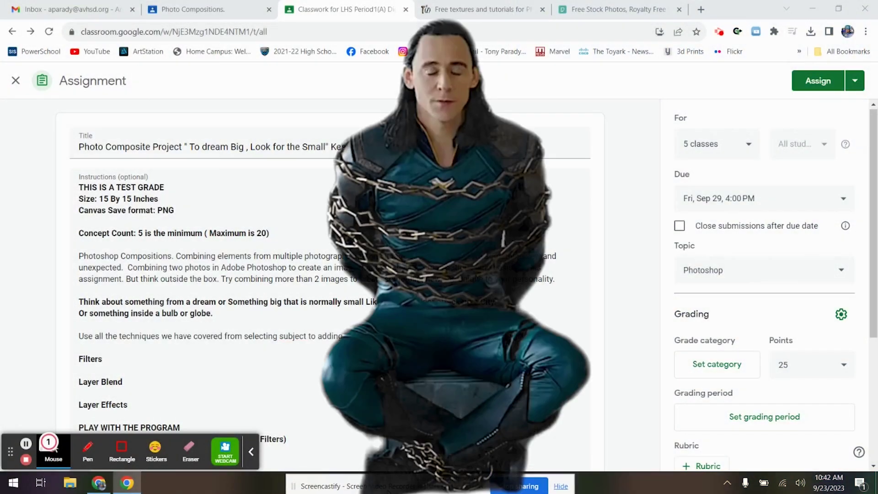
{"action": "left_click", "coordinate": [251, 452]}
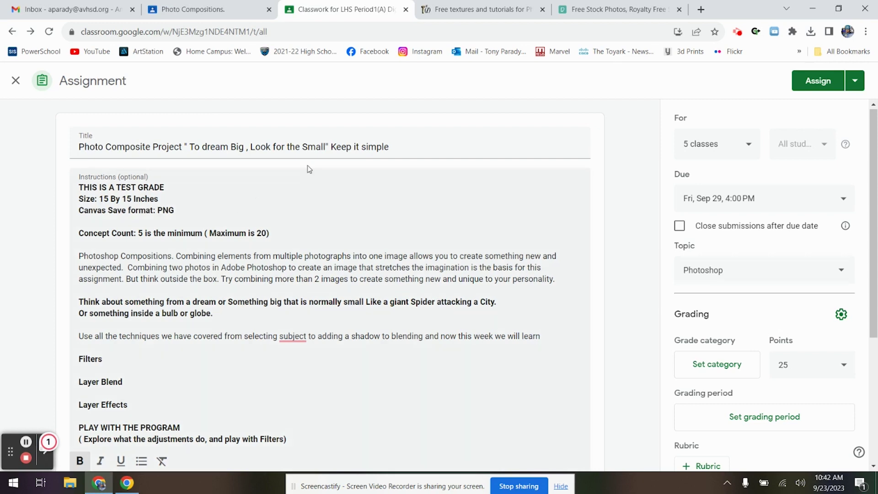
Bring the Texturelabs tab forward, moving it after the Pexels tab.
{"action": "left_click", "coordinate": [473, 8]}
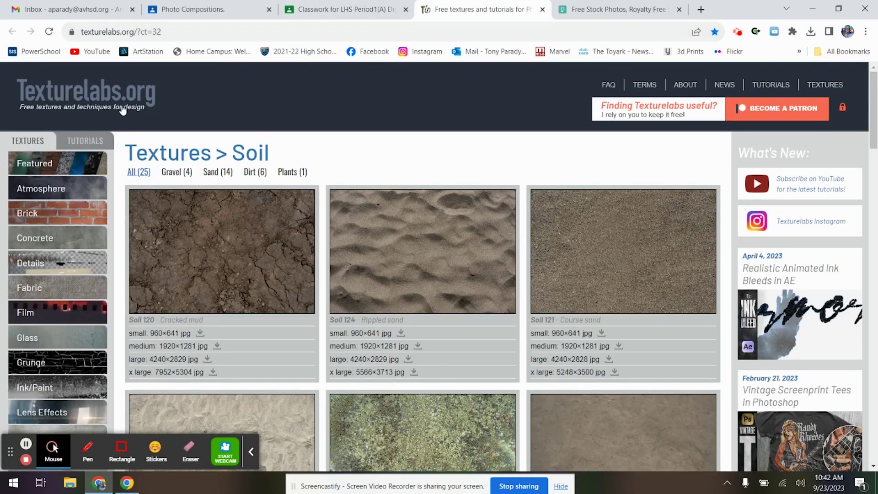
{"action": "left_click", "coordinate": [617, 6]}
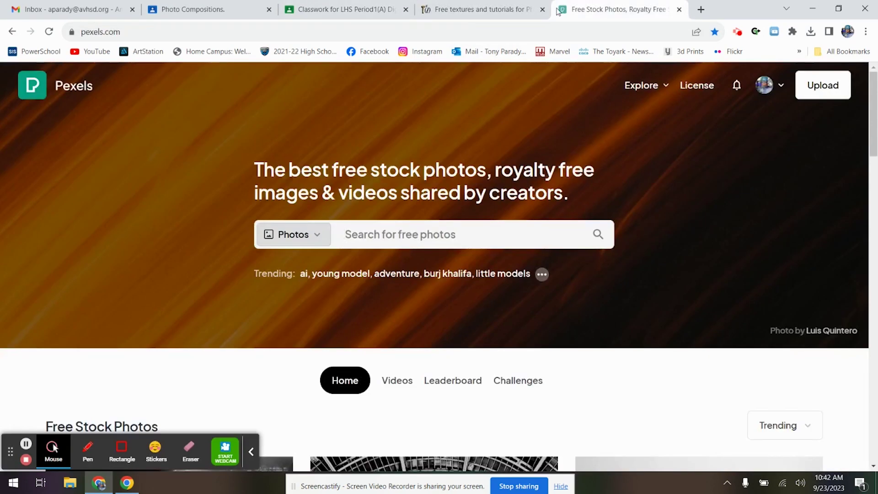
{"action": "left_click", "coordinate": [503, 9]}
{"action": "left_click_drag", "start_coordinate": [503, 9], "coordinate": [594, 10]}
{"action": "left_click", "coordinate": [480, 9]}
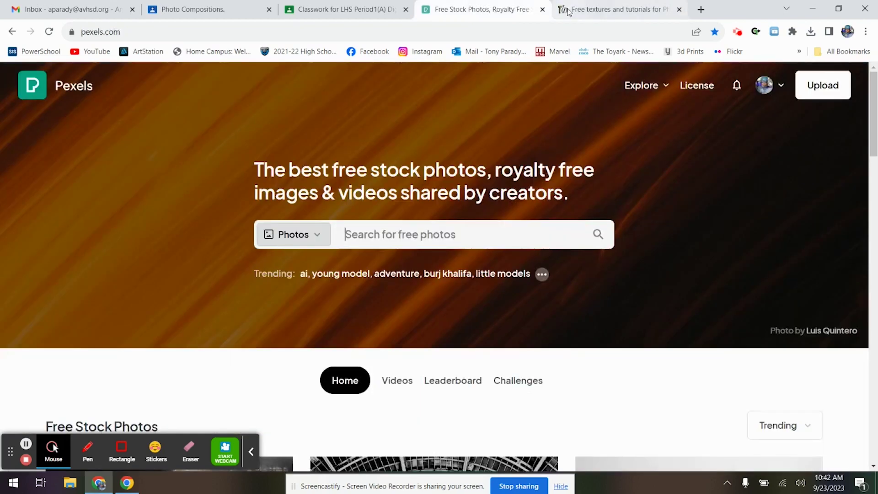
{"action": "left_click", "coordinate": [568, 12]}
{"action": "left_click", "coordinate": [499, 5]}
{"action": "key", "text": "ctrl+Tab"}
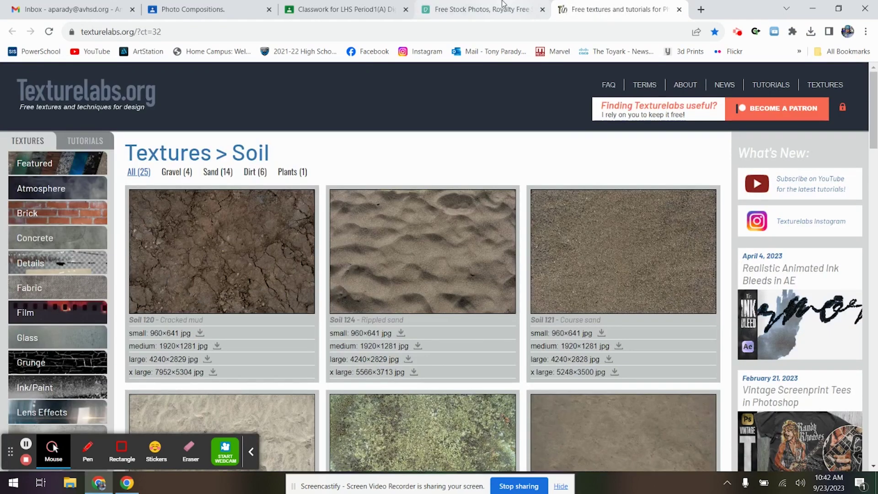
In the Sky category, download Sky 161 Painterly cloudy sky at 4240×2829.
{"action": "scroll", "coordinate": [37, 297], "scroll_direction": "down", "scroll_amount": 4}
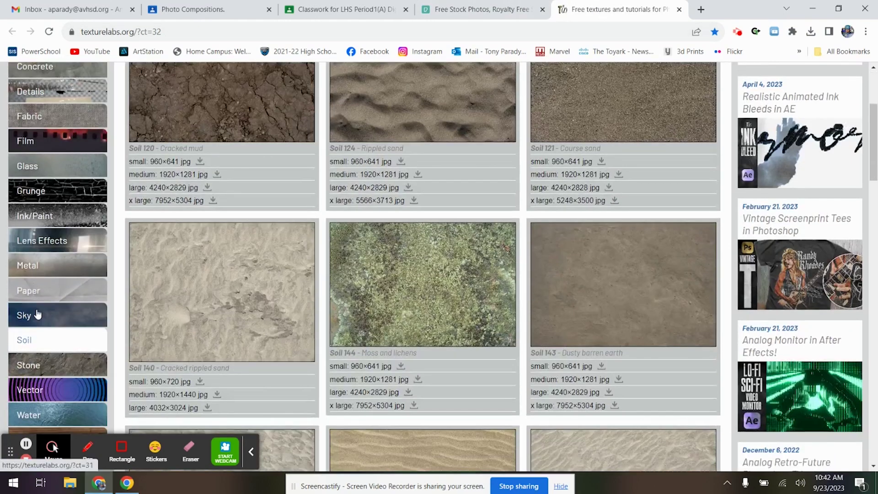
{"action": "left_click", "coordinate": [38, 315]}
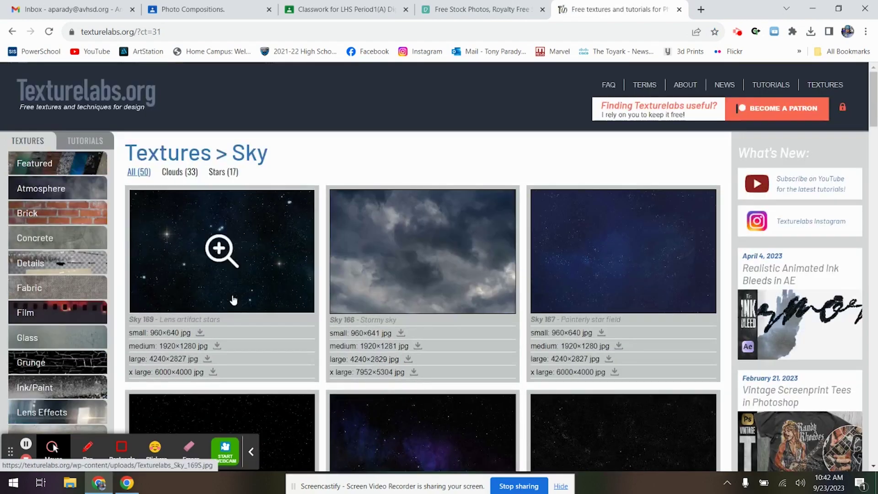
{"action": "scroll", "coordinate": [256, 304], "scroll_direction": "down", "scroll_amount": 10}
{"action": "scroll", "coordinate": [277, 307], "scroll_direction": "down", "scroll_amount": 10}
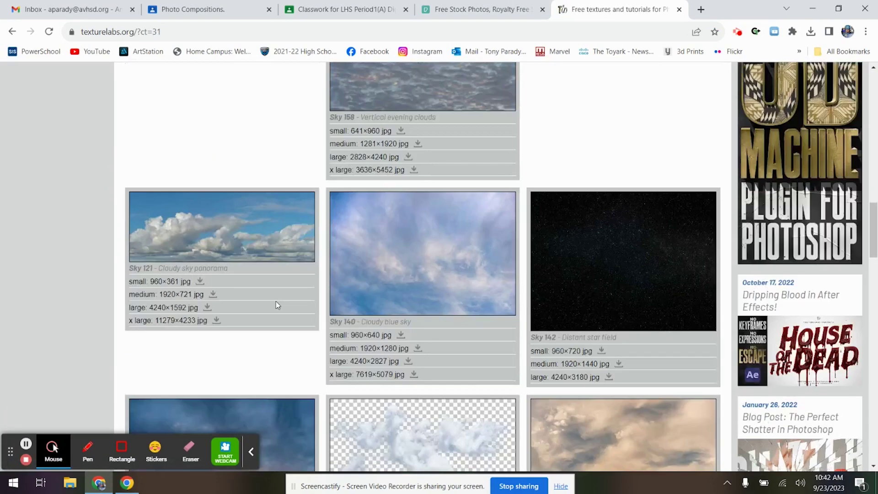
{"action": "scroll", "coordinate": [277, 306], "scroll_direction": "down", "scroll_amount": 15}
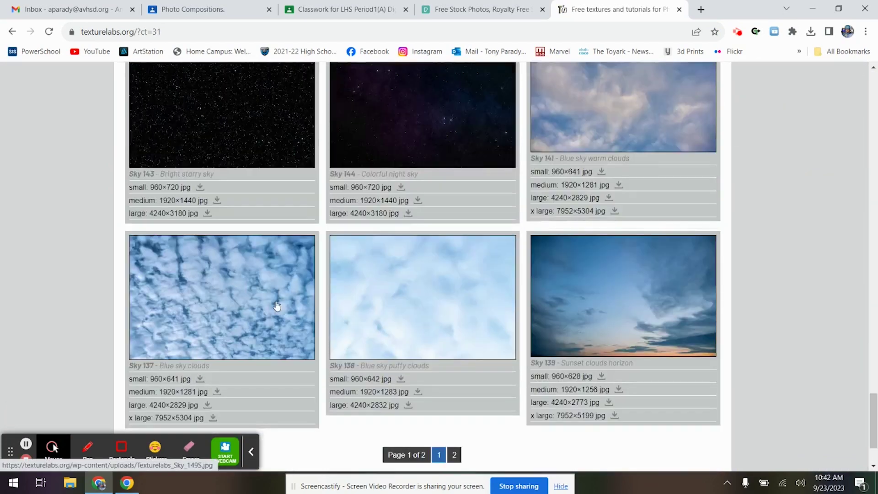
{"action": "scroll", "coordinate": [277, 307], "scroll_direction": "up", "scroll_amount": 8}
{"action": "scroll", "coordinate": [277, 307], "scroll_direction": "up", "scroll_amount": 10}
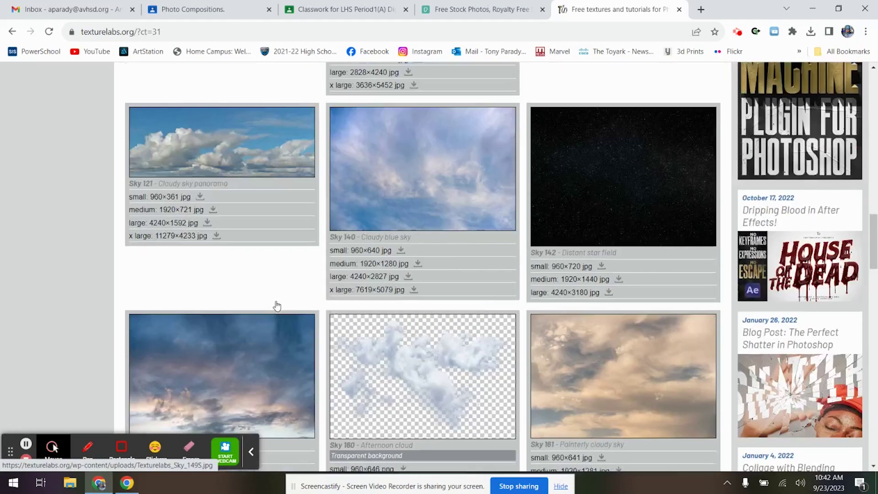
{"action": "scroll", "coordinate": [276, 306], "scroll_direction": "down", "scroll_amount": 2}
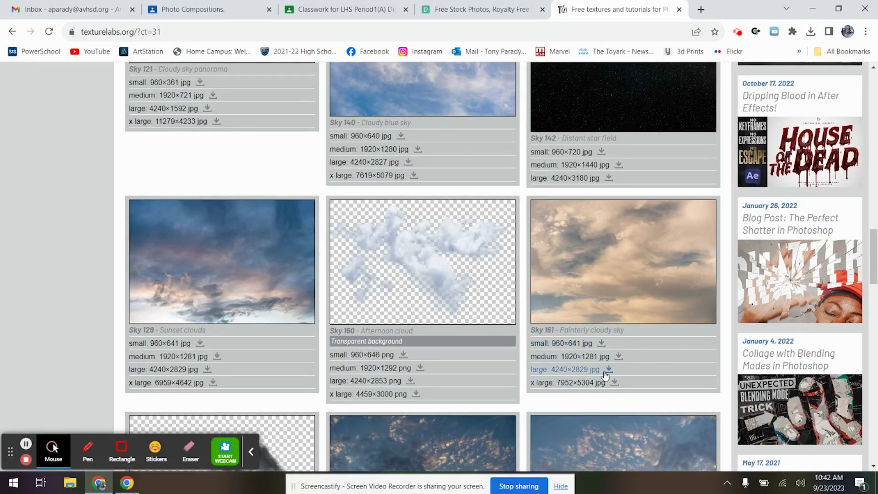
{"action": "left_click", "coordinate": [609, 370]}
Rerun the recent 'Light Bulb' search on Pexels and browse the 1.7K photo results.
{"action": "left_click", "coordinate": [484, 12]}
{"action": "left_click", "coordinate": [361, 236]}
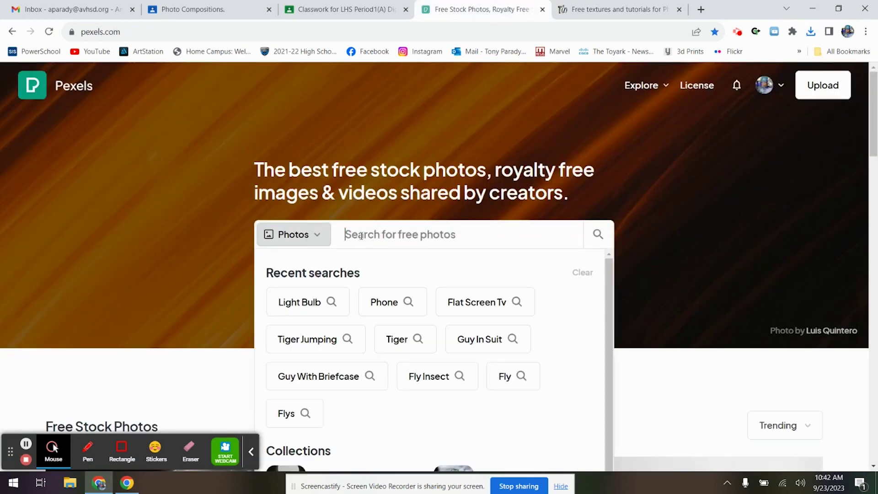
{"action": "left_click", "coordinate": [314, 302]}
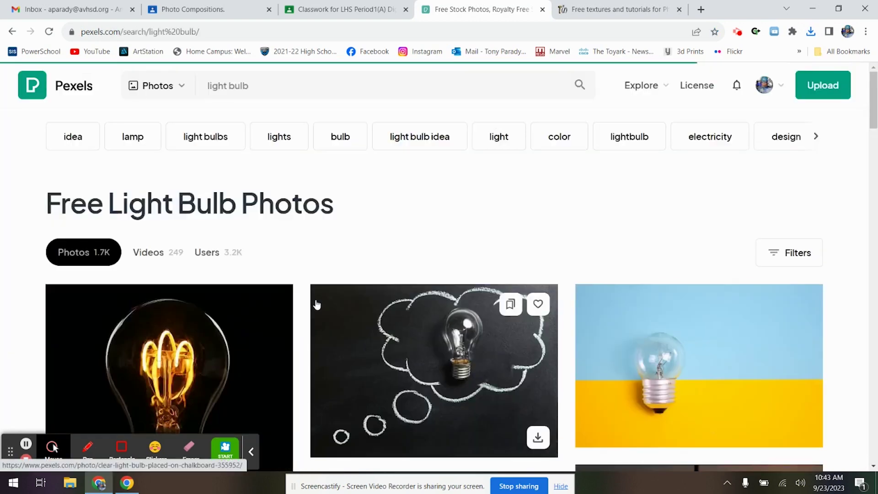
{"action": "scroll", "coordinate": [316, 303], "scroll_direction": "down", "scroll_amount": 5}
{"action": "scroll", "coordinate": [316, 304], "scroll_direction": "up", "scroll_amount": 3}
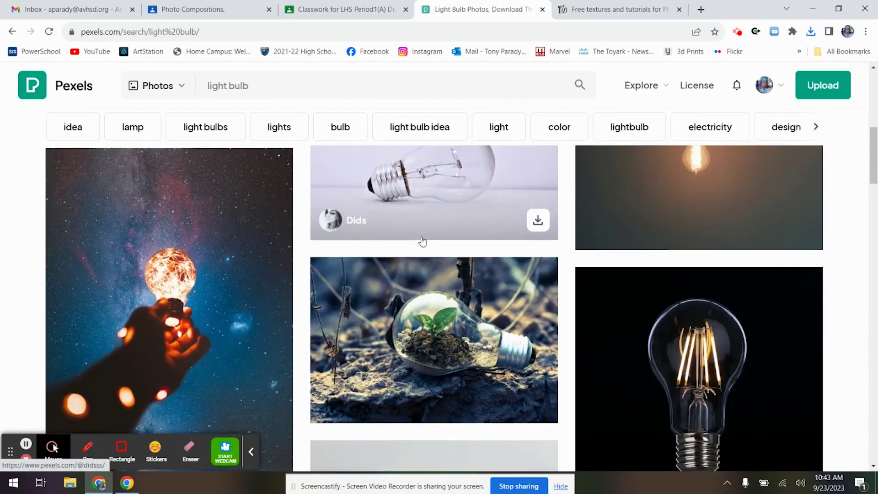
{"action": "scroll", "coordinate": [491, 247], "scroll_direction": "down", "scroll_amount": 1}
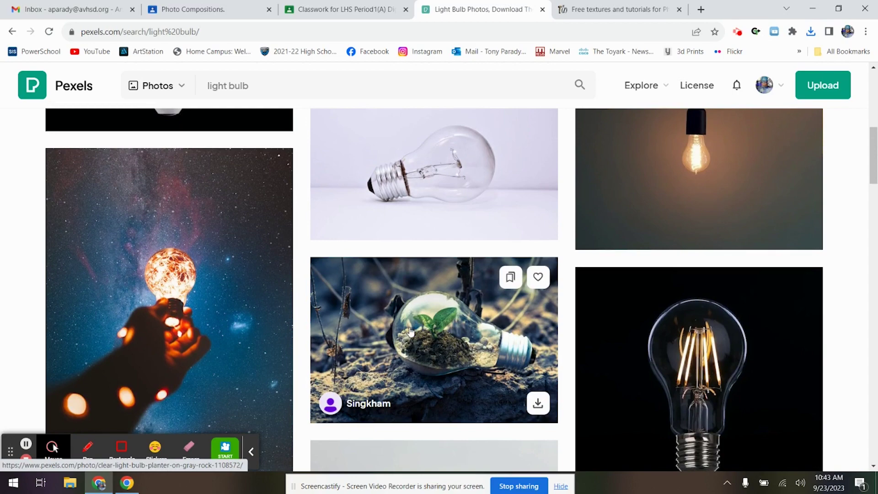
{"action": "scroll", "coordinate": [433, 353], "scroll_direction": "down", "scroll_amount": 10}
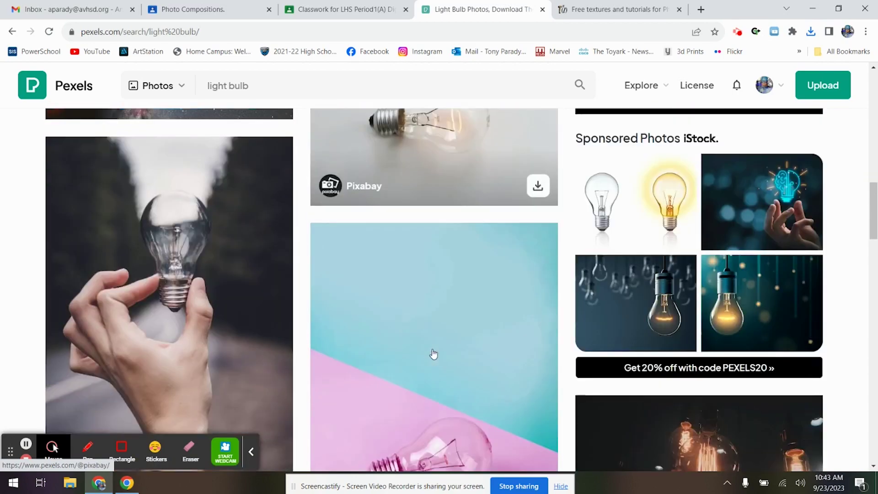
{"action": "scroll", "coordinate": [433, 353], "scroll_direction": "down", "scroll_amount": 8}
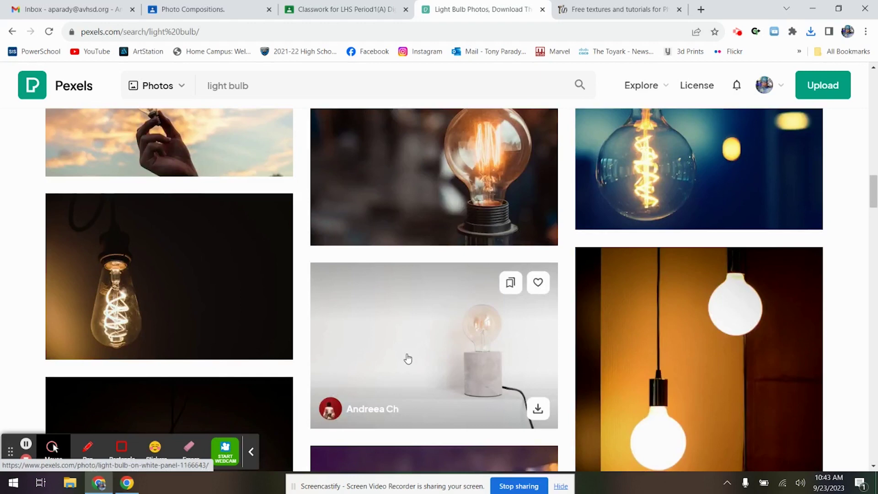
{"action": "scroll", "coordinate": [408, 359], "scroll_direction": "down", "scroll_amount": 15}
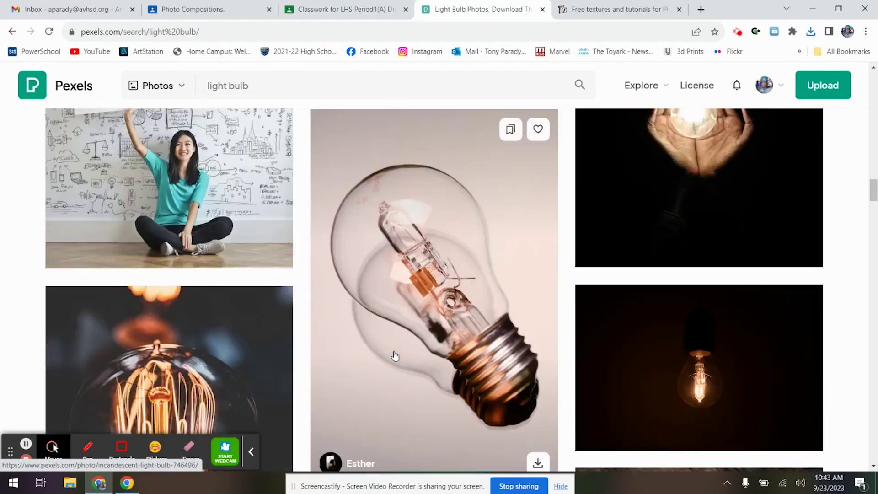
{"action": "scroll", "coordinate": [394, 356], "scroll_direction": "down", "scroll_amount": 10}
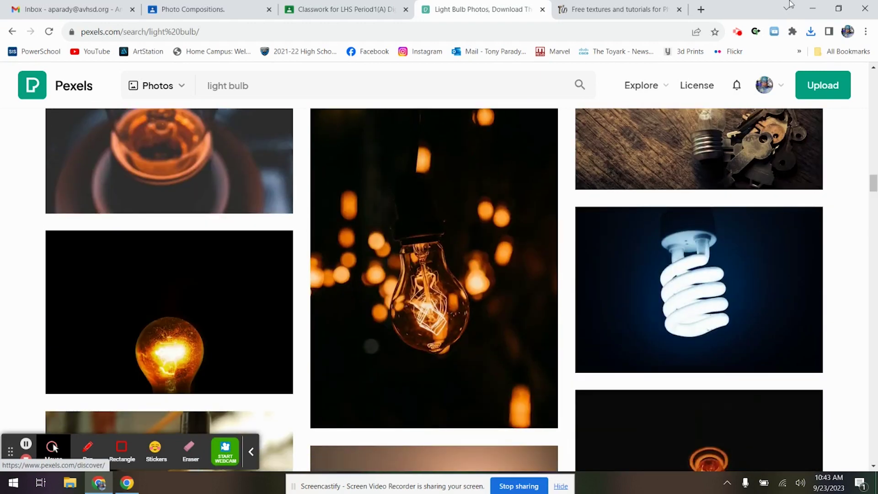
Preview demo Bulb.png and bulb.jpg in Windows Photos, then close it and open Start.
{"action": "left_click", "coordinate": [811, 9]}
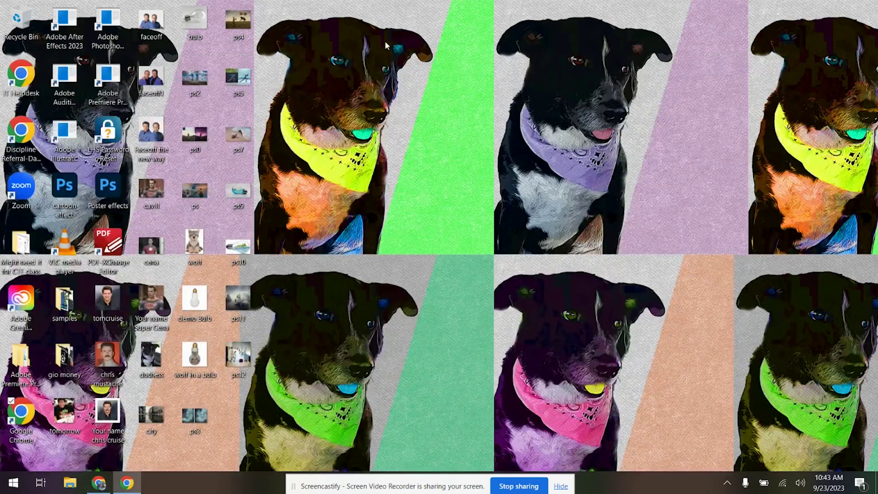
{"action": "double_click", "coordinate": [199, 302]}
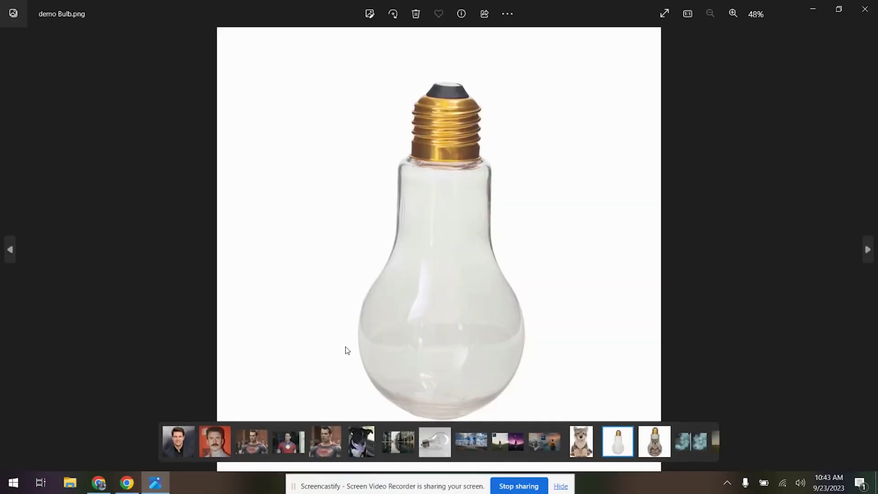
{"action": "left_click", "coordinate": [434, 435]}
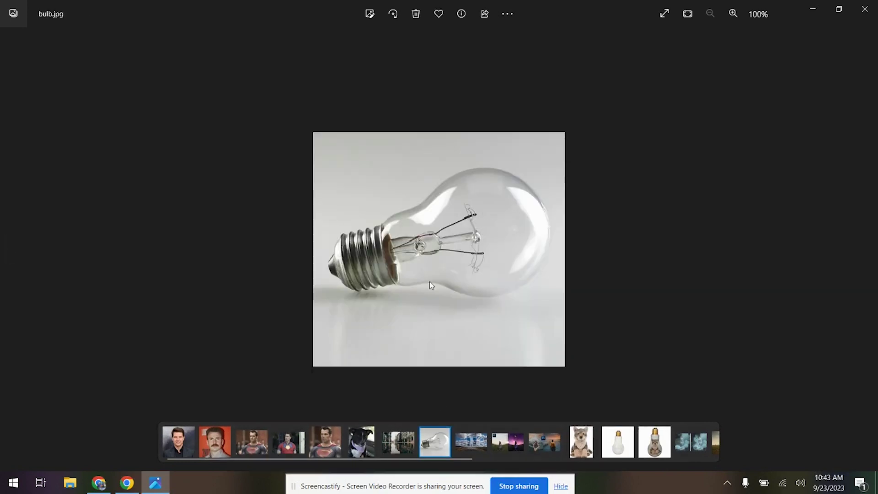
{"action": "left_click", "coordinate": [865, 10]}
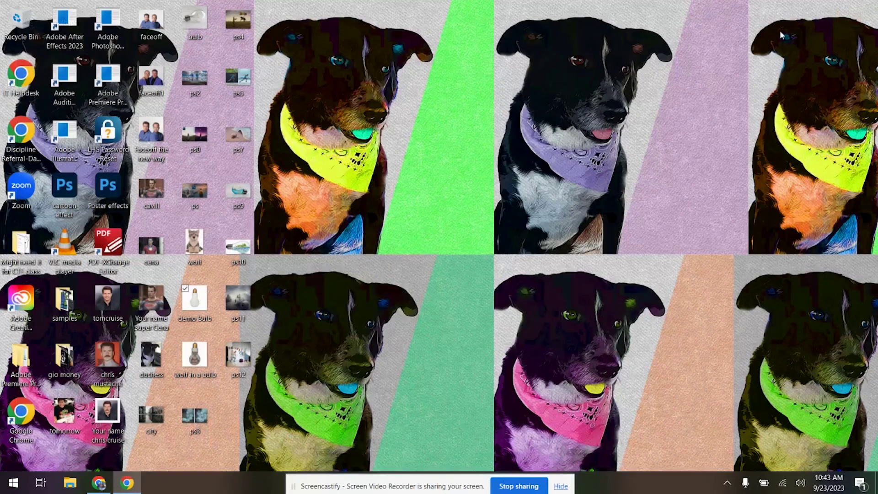
{"action": "left_click", "coordinate": [13, 482]}
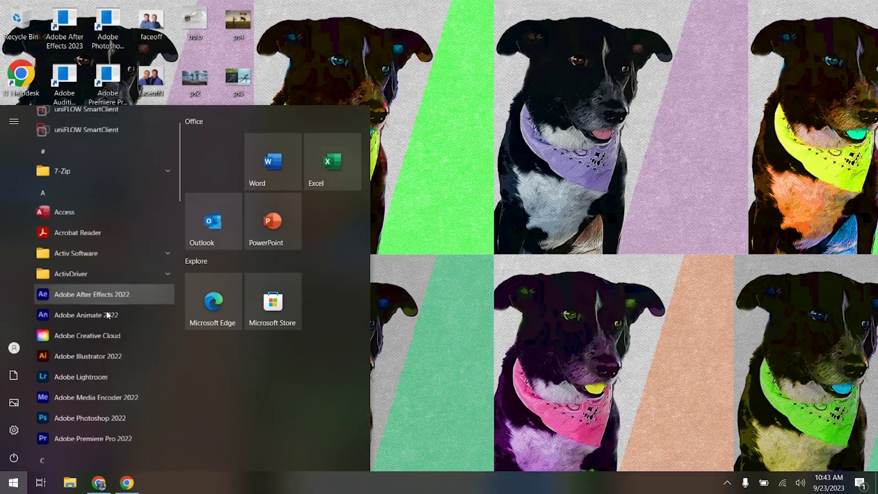
Launch Photoshop 2022, clear recent files, and create a white 15 × 15 in, 72 ppi document.
{"action": "scroll", "coordinate": [108, 315], "scroll_direction": "down", "scroll_amount": 3}
{"action": "left_click", "coordinate": [110, 308]}
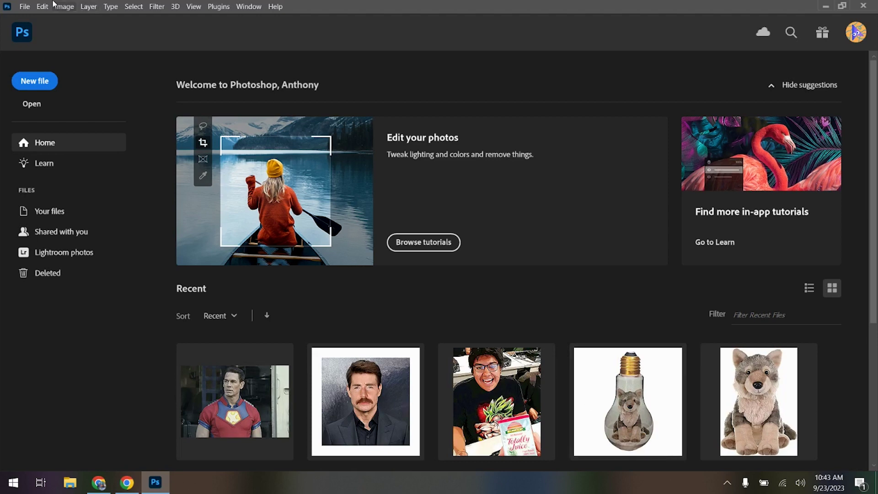
{"action": "left_click", "coordinate": [25, 6]}
{"action": "mouse_move", "coordinate": [69, 71]}
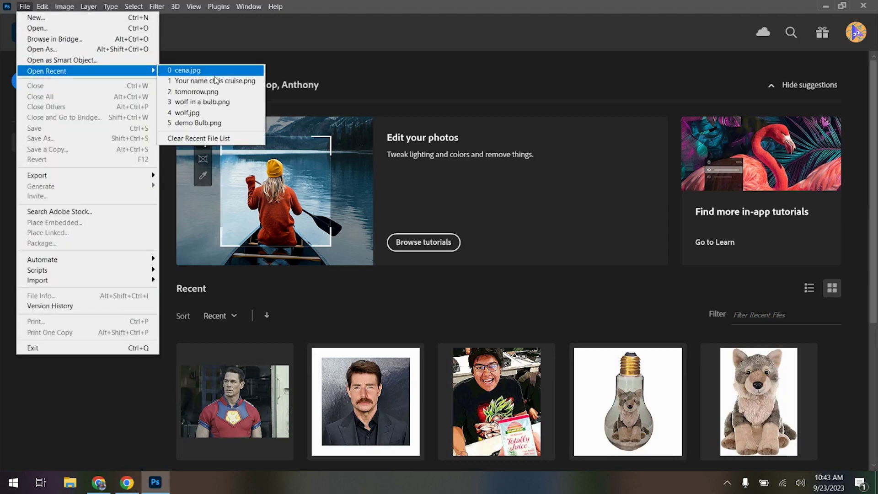
{"action": "left_click", "coordinate": [229, 138]}
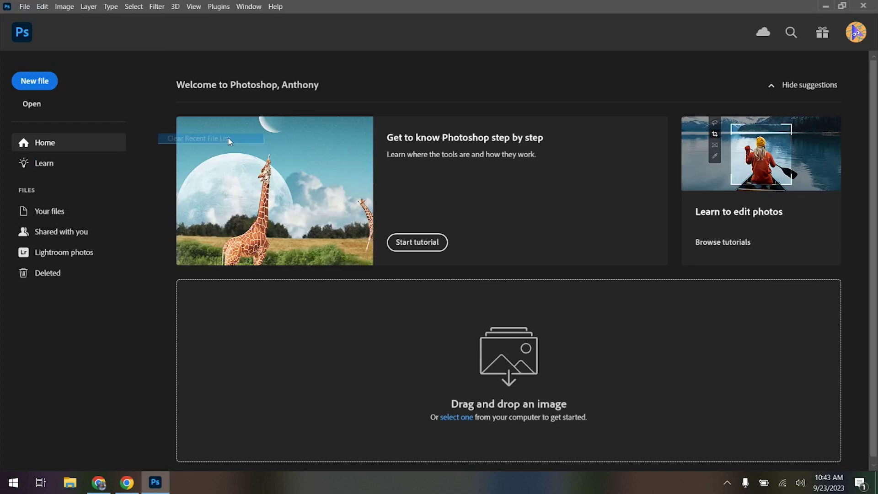
{"action": "left_click", "coordinate": [49, 89]}
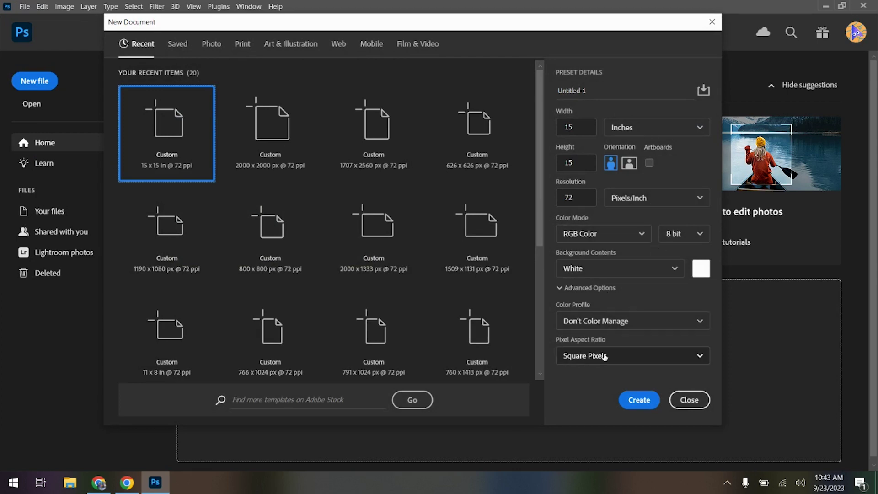
{"action": "left_click", "coordinate": [645, 405]}
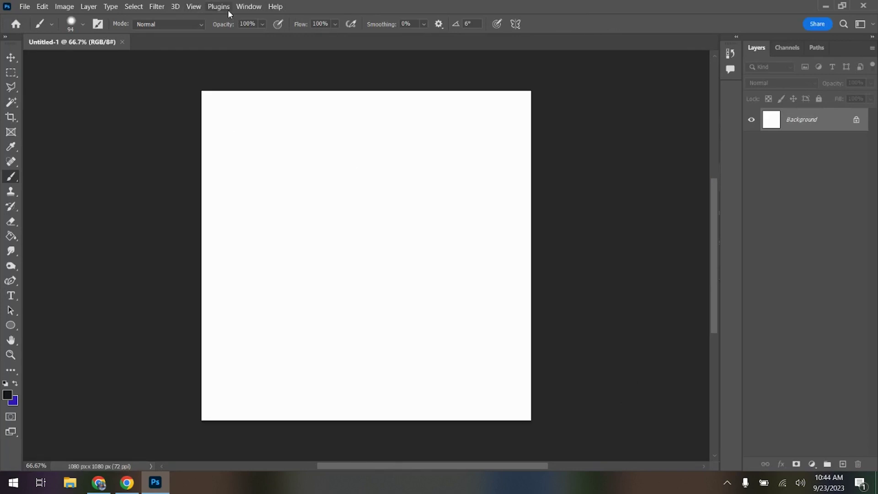
Open demo Bulb.png, select all, and paste the bulb into Untitled-1 as Layer 1.
{"action": "left_click", "coordinate": [24, 7]}
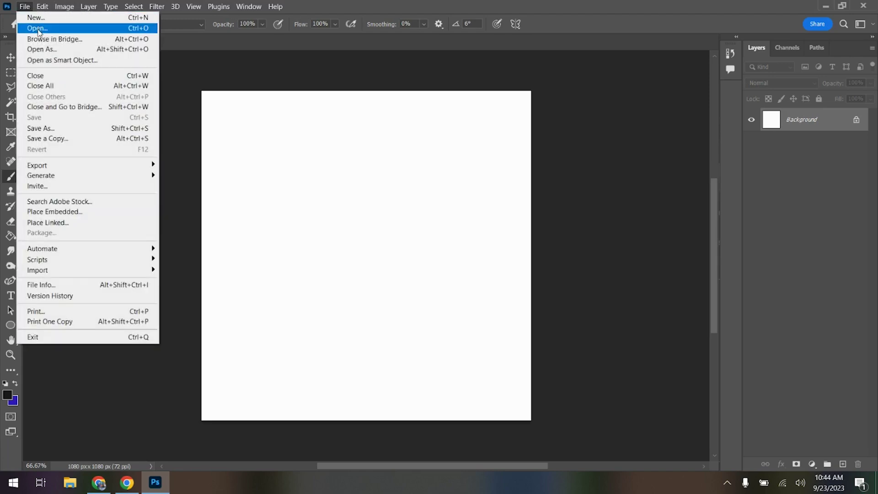
{"action": "left_click", "coordinate": [38, 28]}
{"action": "left_click", "coordinate": [482, 171]}
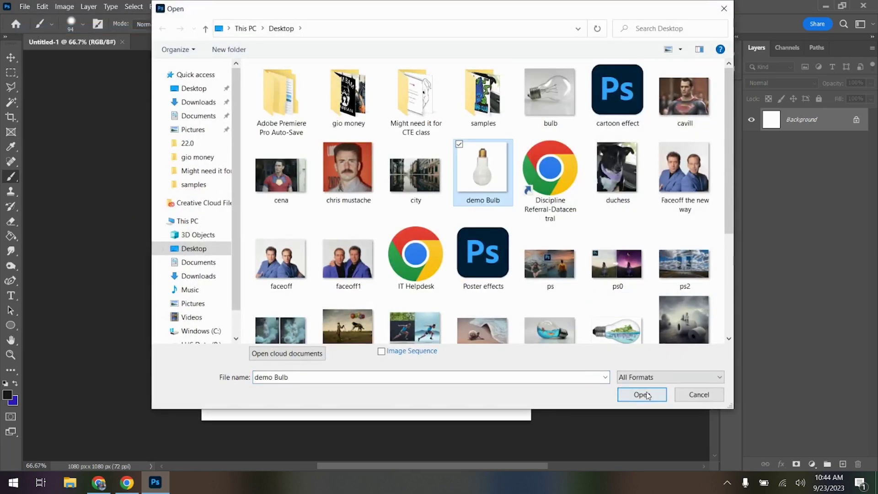
{"action": "left_click", "coordinate": [644, 394]}
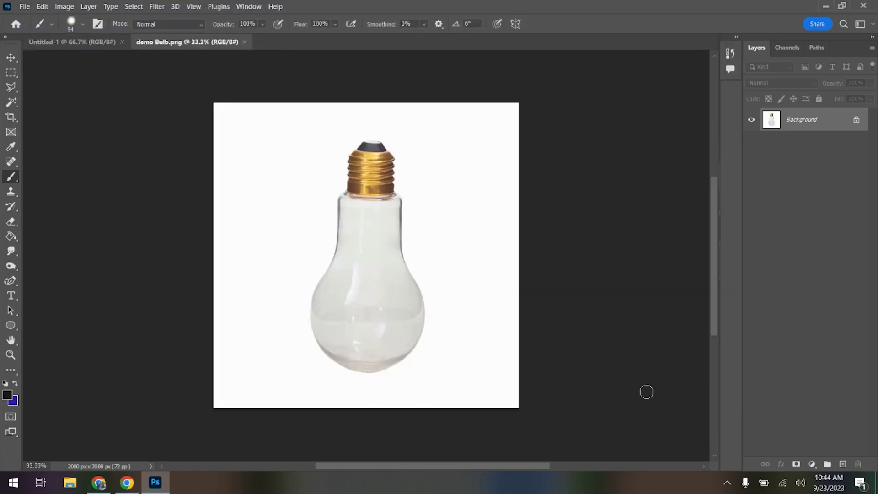
{"action": "key", "text": "ctrl+a"}
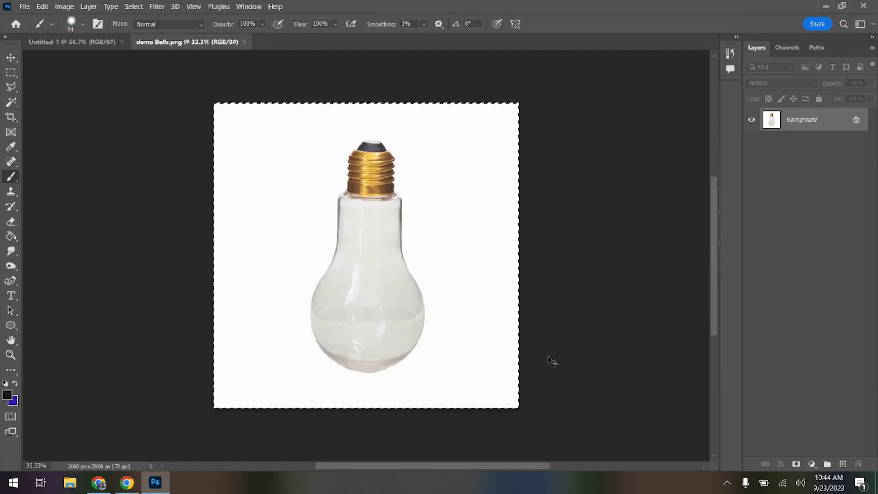
{"action": "left_click", "coordinate": [94, 43]}
{"action": "key", "text": "ctrl+v"}
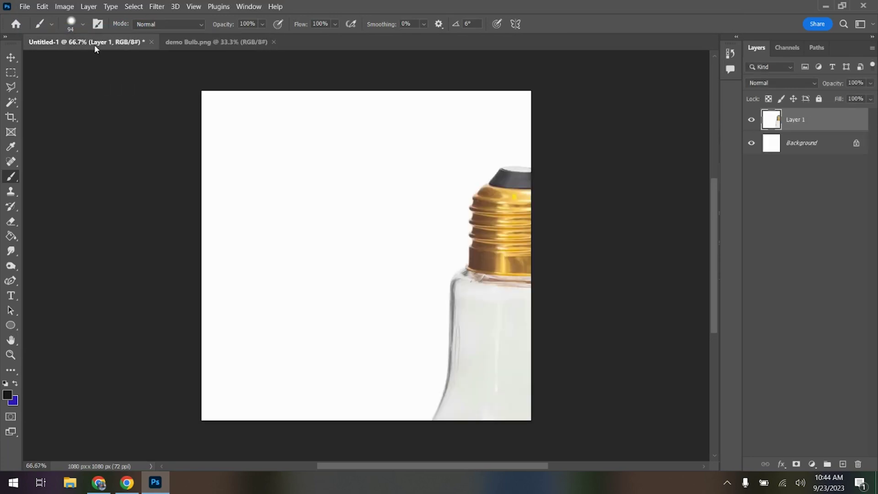
Scale the pasted bulb to about 1084 px so it fills the square canvas.
{"action": "key", "text": "ctrl+t"}
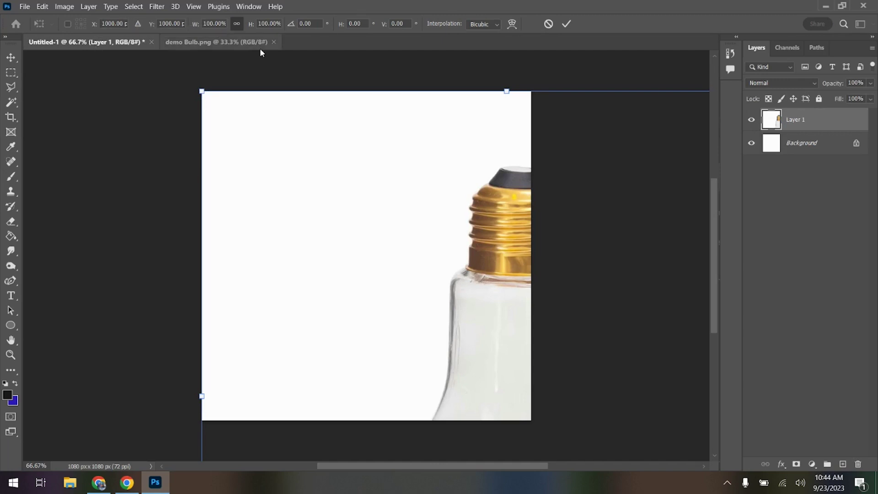
{"action": "left_click_drag", "start_coordinate": [199, 93], "coordinate": [255, 149]}
{"action": "left_click_drag", "start_coordinate": [380, 252], "coordinate": [326, 186]}
{"action": "left_click_drag", "start_coordinate": [520, 406], "coordinate": [531, 417]}
{"action": "key", "text": "Return"}
{"action": "key", "text": "b"}
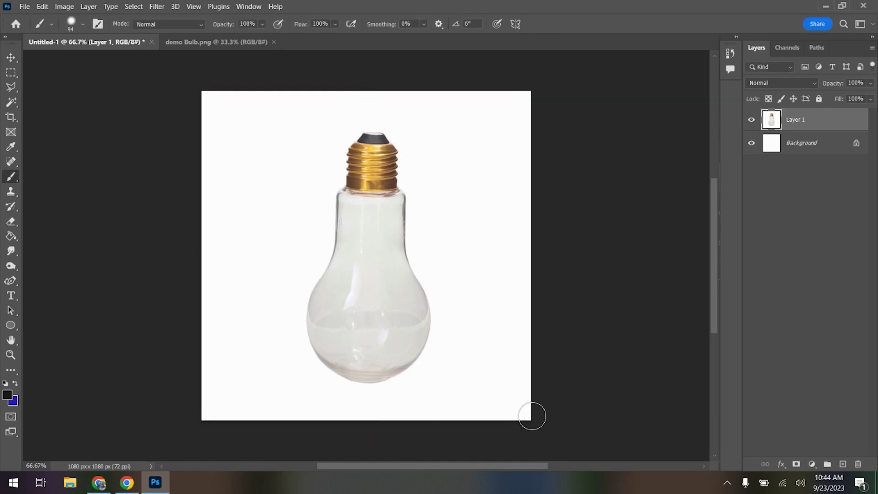
{"action": "left_click", "coordinate": [256, 41]}
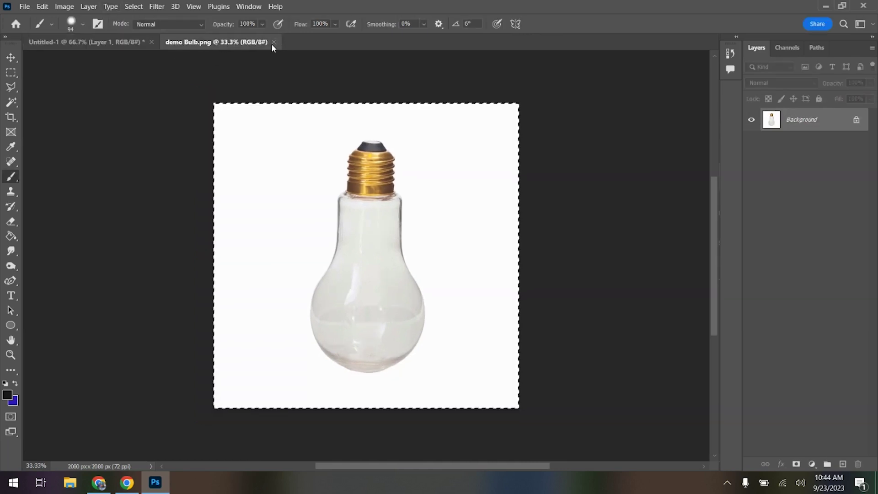
Close demo Bulb.png and open wolf.jpg, the 1066 × 1500 plush wolf photo.
{"action": "left_click", "coordinate": [273, 42]}
{"action": "left_click", "coordinate": [24, 6]}
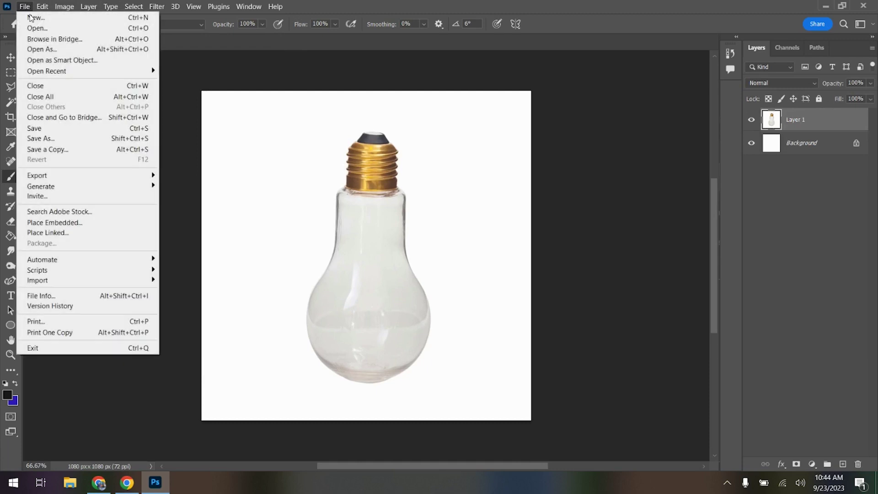
{"action": "left_click", "coordinate": [25, 26]}
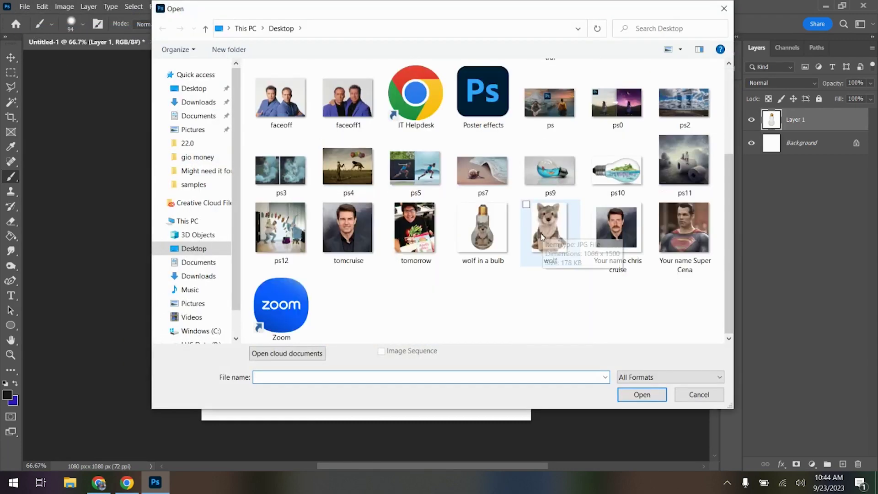
{"action": "scroll", "coordinate": [549, 256], "scroll_direction": "down", "scroll_amount": 3}
{"action": "left_click", "coordinate": [550, 231]}
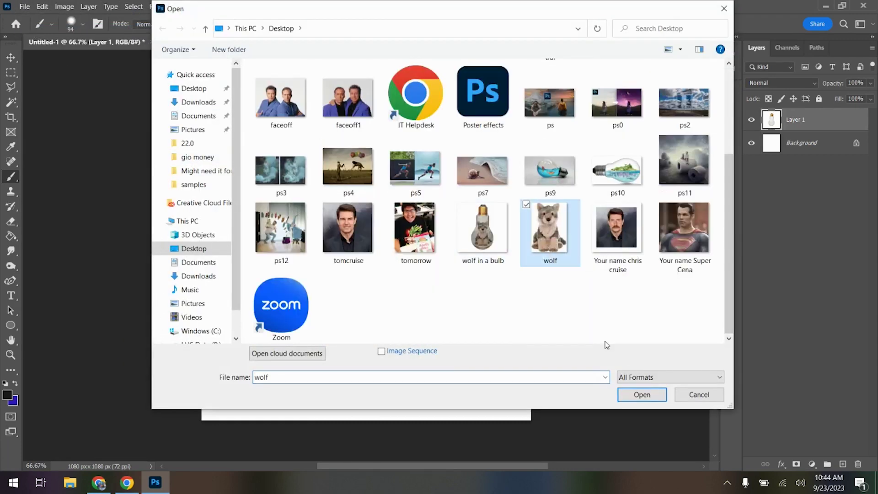
{"action": "left_click", "coordinate": [641, 394]}
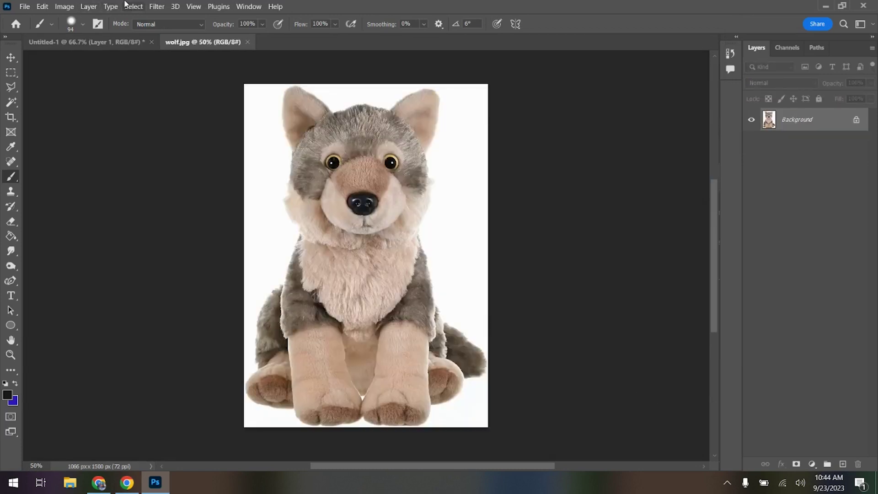
Select the wolf with Select Subject, copy it, and paste into Untitled-1 as Layer 2.
{"action": "left_click", "coordinate": [136, 10]}
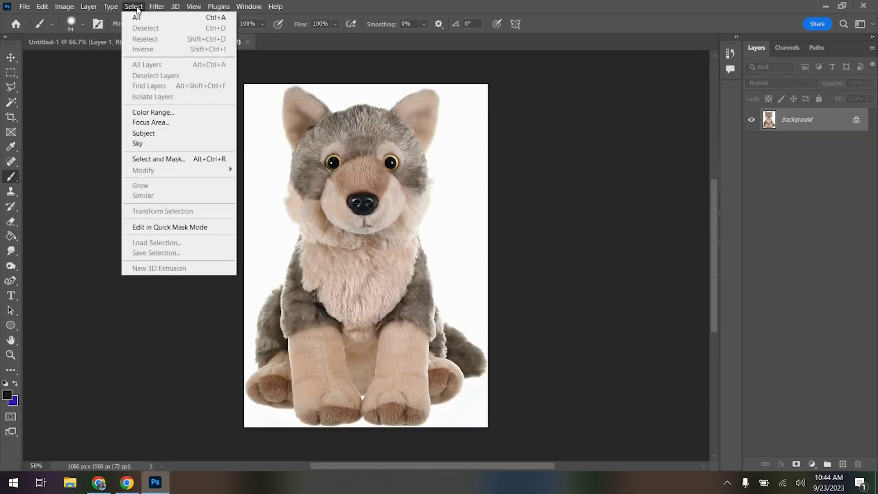
{"action": "left_click", "coordinate": [169, 134]}
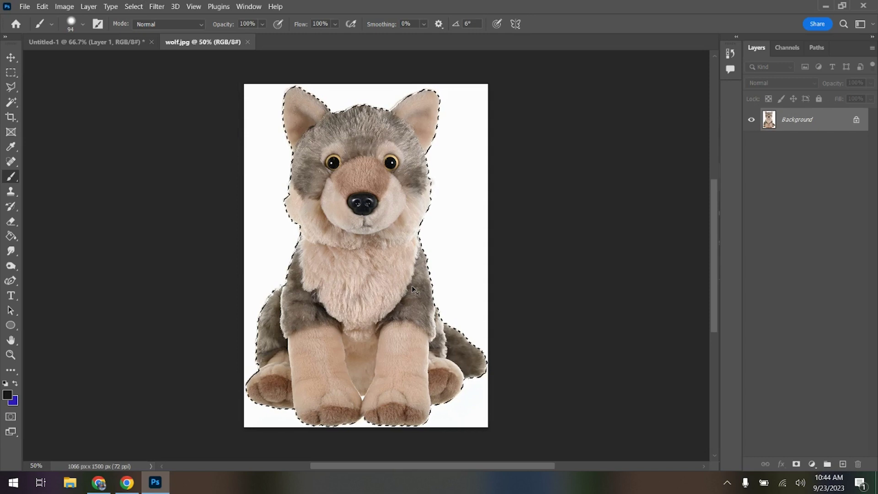
{"action": "key", "text": "ctrl+c"}
{"action": "left_click", "coordinate": [73, 47]}
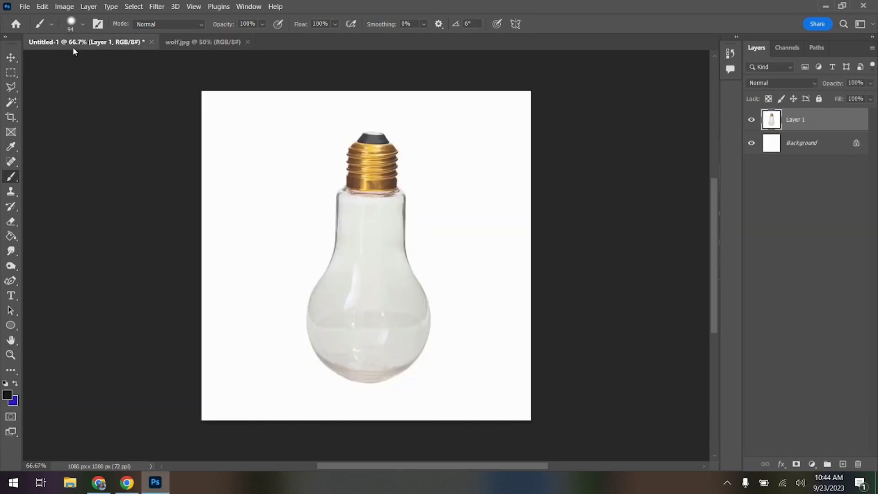
{"action": "key", "text": "ctrl+v"}
Scale the wolf to about 30% and position it inside the bulb's glass.
{"action": "key", "text": "ctrl+t"}
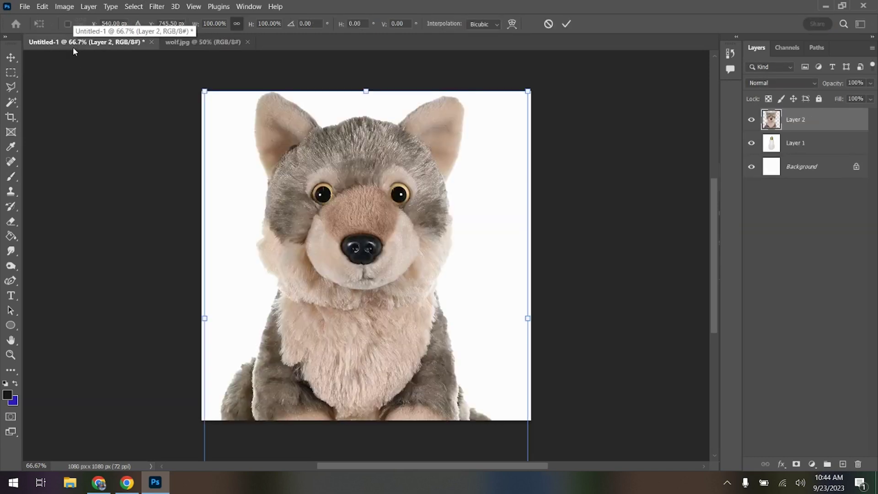
{"action": "left_click_drag", "start_coordinate": [205, 89], "coordinate": [357, 303]}
{"action": "left_click_drag", "start_coordinate": [410, 361], "coordinate": [342, 200]}
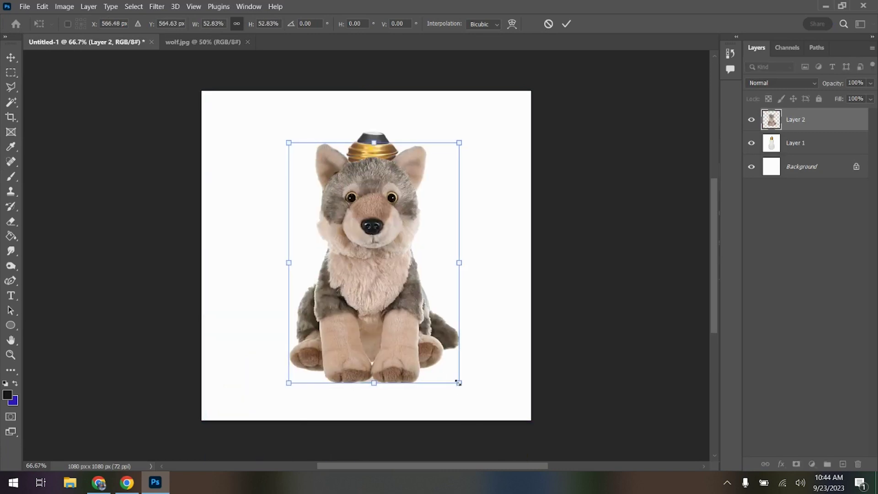
{"action": "left_click_drag", "start_coordinate": [458, 382], "coordinate": [400, 297]}
{"action": "left_click_drag", "start_coordinate": [334, 221], "coordinate": [357, 285]}
{"action": "left_click_drag", "start_coordinate": [308, 210], "coordinate": [325, 222]}
{"action": "left_click_drag", "start_coordinate": [354, 268], "coordinate": [352, 266]}
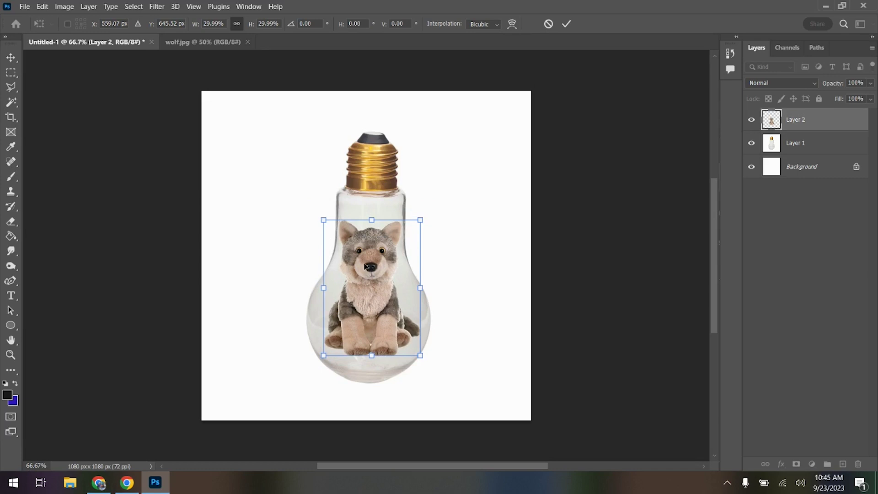
{"action": "key", "text": "Return"}
Duplicate the bulb layer, creating Layer 1 copy.
{"action": "key", "text": "b"}
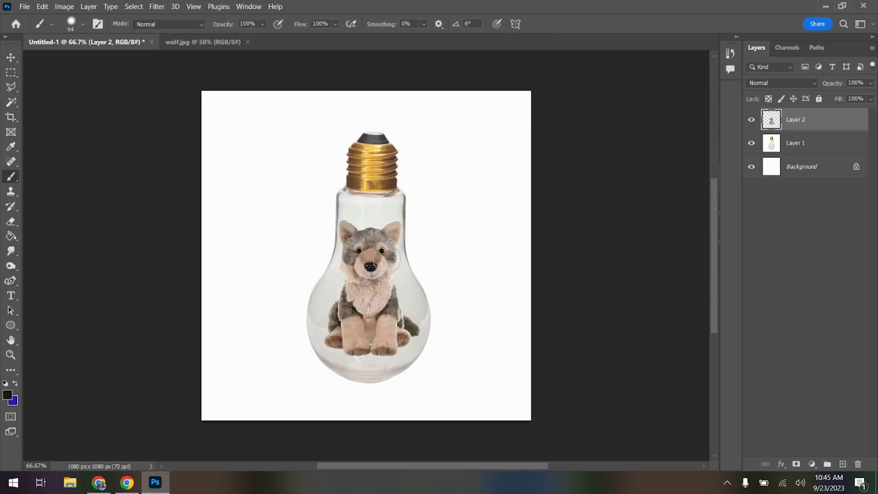
{"action": "scroll", "coordinate": [434, 218], "scroll_direction": "up", "scroll_amount": 1}
{"action": "scroll", "coordinate": [434, 219], "scroll_direction": "up", "scroll_amount": 3}
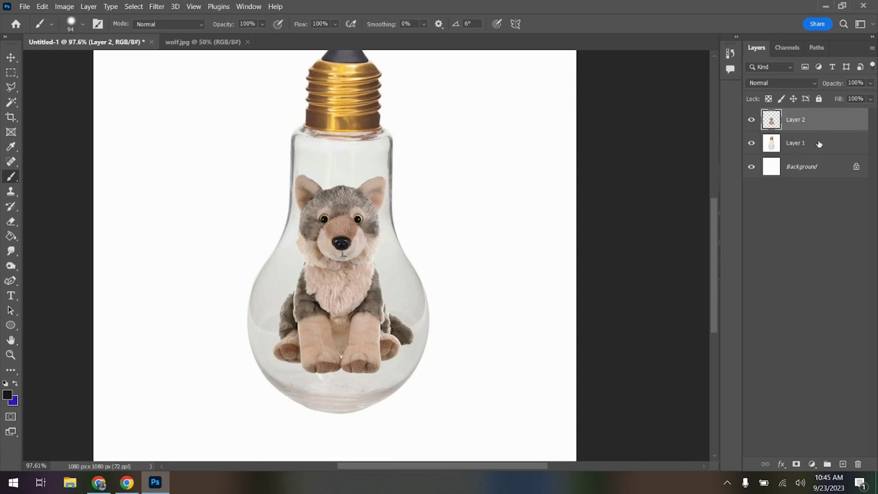
{"action": "left_click_drag", "start_coordinate": [812, 150], "coordinate": [779, 121]}
Mask Layer 1 copy to the selected bulb subject and apply the mask permanently.
{"action": "scroll", "coordinate": [153, 12], "scroll_direction": "up", "scroll_amount": 1}
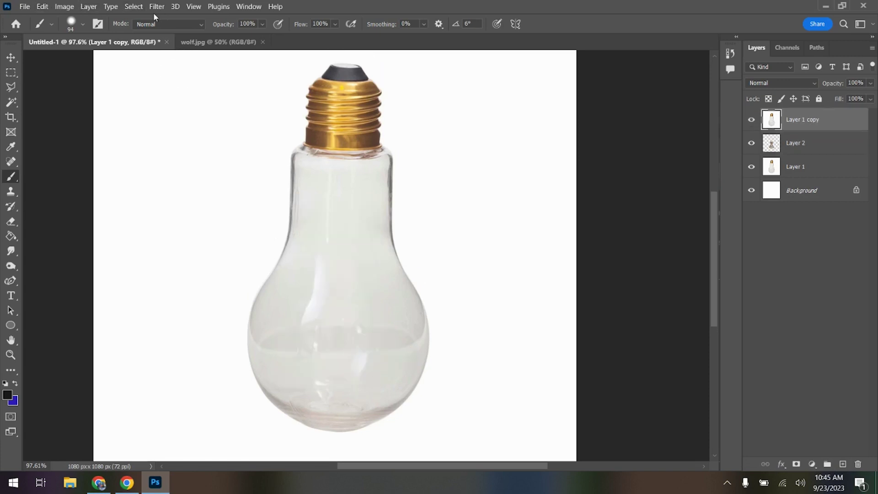
{"action": "left_click", "coordinate": [133, 6]}
{"action": "left_click", "coordinate": [162, 136]}
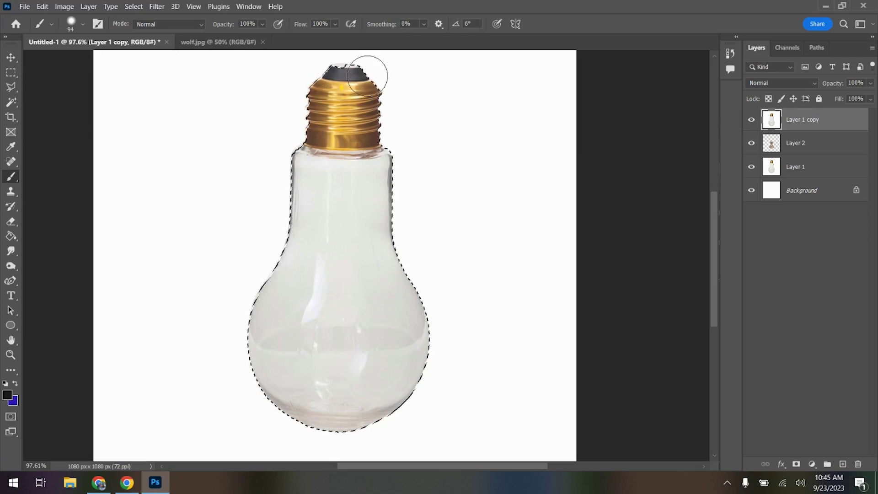
{"action": "left_click", "coordinate": [796, 464]}
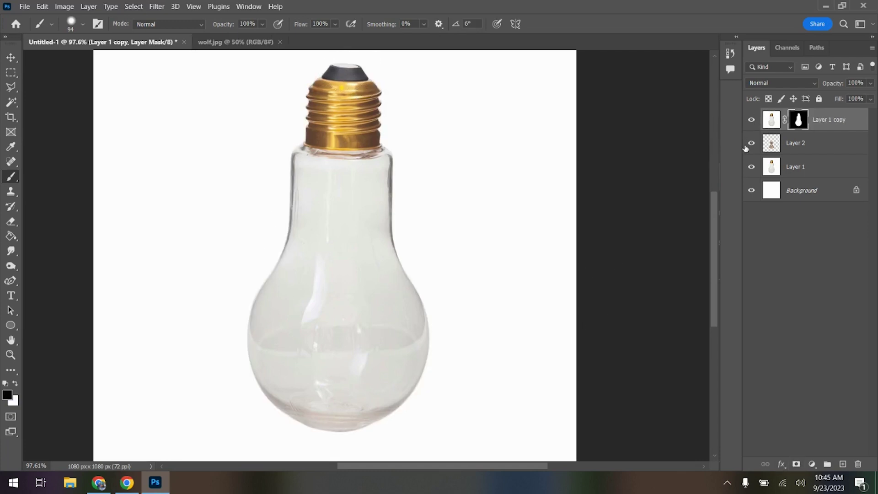
{"action": "mouse_move", "coordinate": [750, 146]}
{"action": "left_mouse_down"}
{"action": "mouse_move", "coordinate": [754, 190]}
{"action": "mouse_move", "coordinate": [750, 146]}
{"action": "left_mouse_up"}
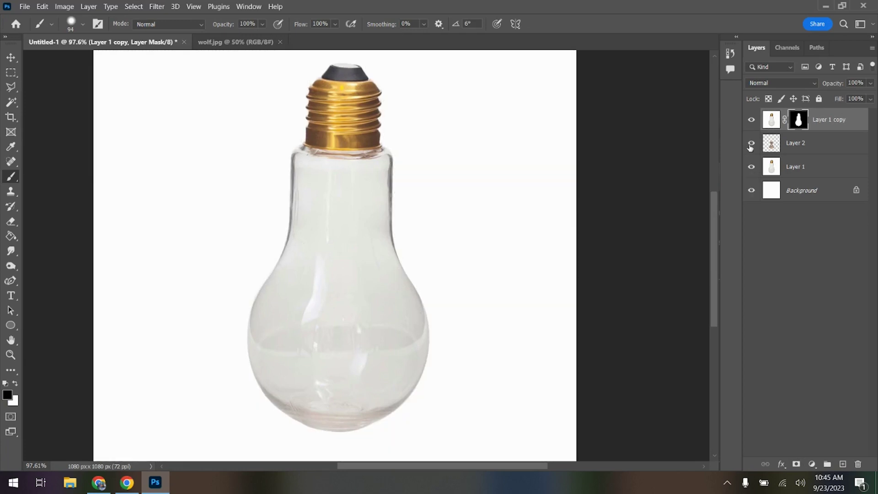
{"action": "right_click", "coordinate": [792, 127]}
{"action": "left_click", "coordinate": [787, 157]}
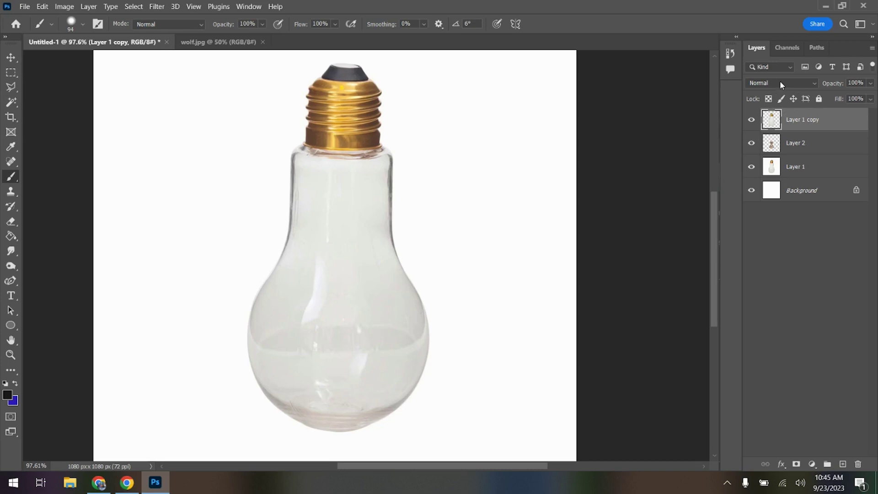
Switch Layer 1 copy's blend mode from Normal to Multiply.
{"action": "left_click", "coordinate": [812, 86]}
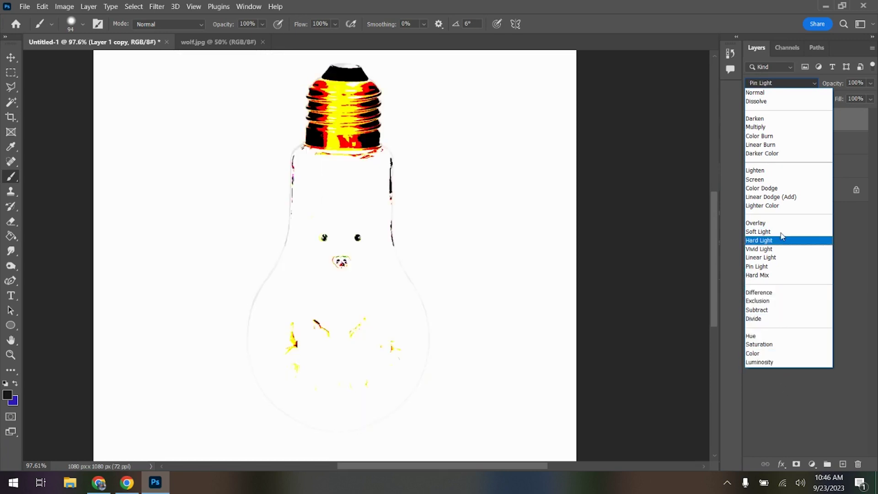
{"action": "left_click", "coordinate": [779, 128]}
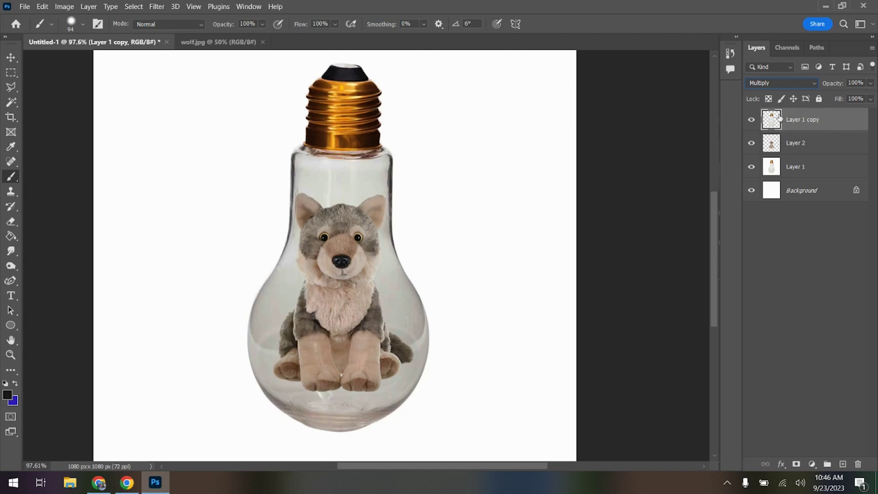
In Blending Options, set Blend If: This Layer 0/74 and 184/255, Underlying 217/255.
{"action": "double_click", "coordinate": [848, 122]}
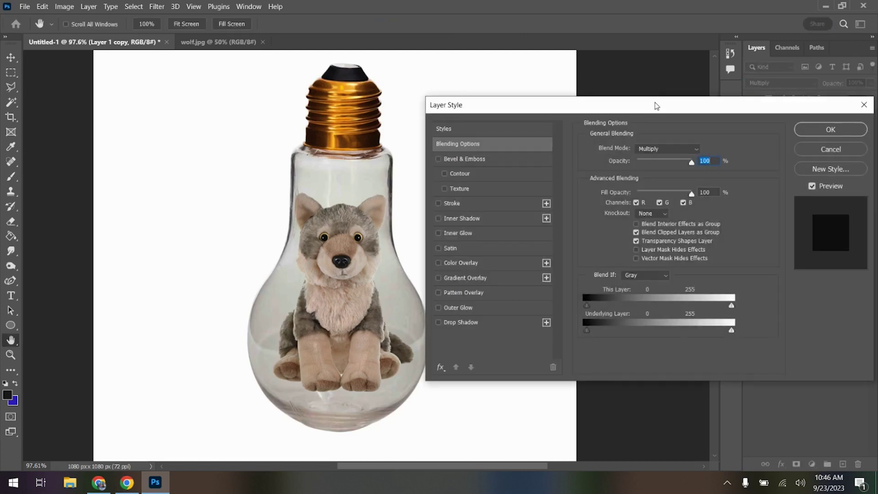
{"action": "left_click_drag", "start_coordinate": [658, 103], "coordinate": [649, 68]}
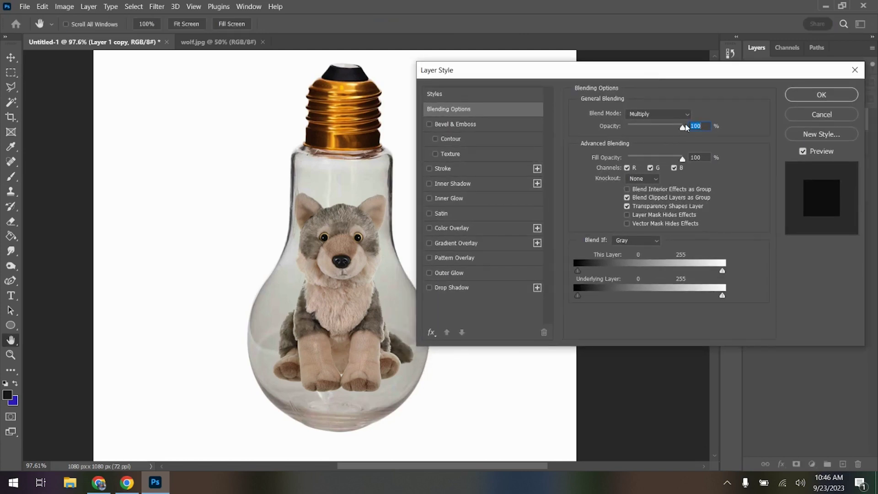
{"action": "left_click_drag", "start_coordinate": [577, 271], "coordinate": [661, 274]}
{"action": "left_click_drag", "start_coordinate": [608, 259], "coordinate": [577, 265]}
{"action": "mouse_move", "coordinate": [579, 298]}
{"action": "left_mouse_down"}
{"action": "mouse_move", "coordinate": [648, 305]}
{"action": "mouse_move", "coordinate": [576, 294]}
{"action": "left_mouse_up"}
{"action": "left_click_drag", "start_coordinate": [588, 274], "coordinate": [604, 274]}
{"action": "left_click_drag", "start_coordinate": [720, 273], "coordinate": [692, 267]}
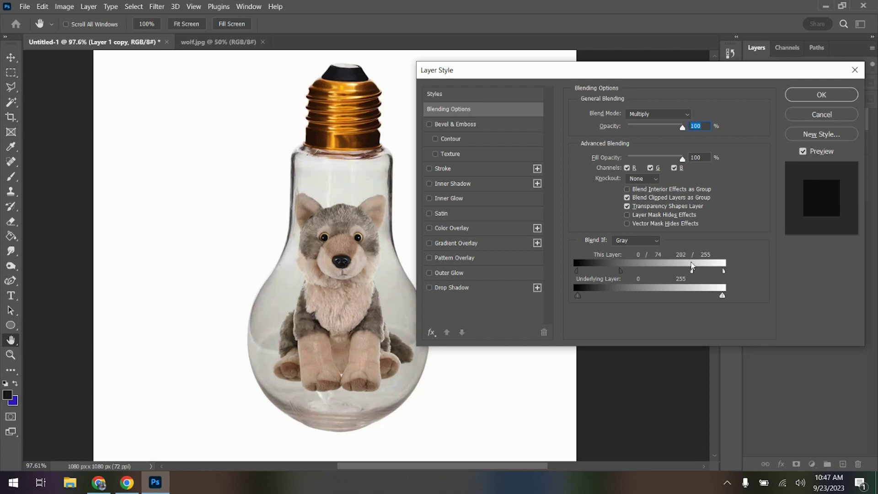
{"action": "left_click_drag", "start_coordinate": [722, 297], "coordinate": [721, 297]}
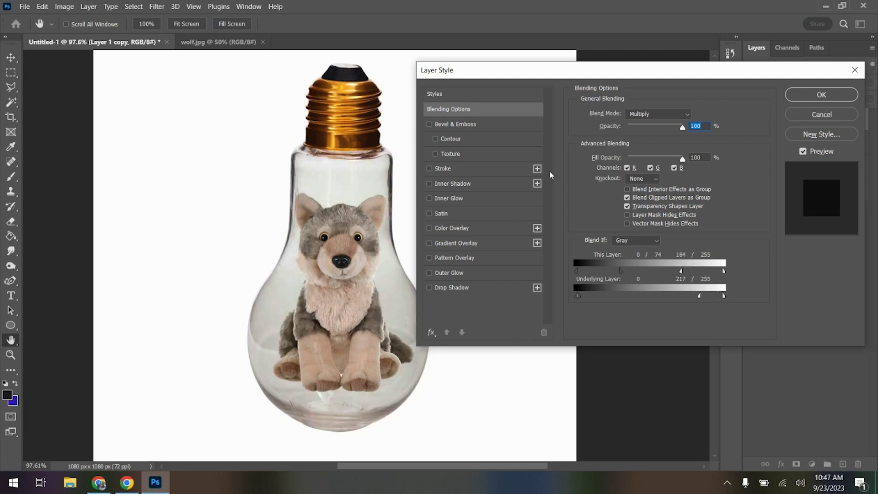
Preview and remove Bevel & Emboss, Stroke, Inner Shadow, Inner Glow and Satin on the bulb layer.
{"action": "left_click", "coordinate": [429, 124]}
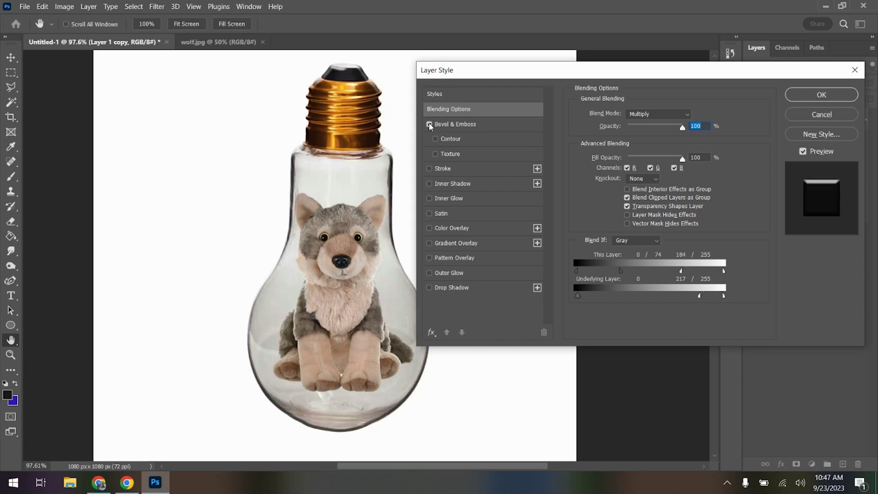
{"action": "left_click", "coordinate": [429, 124]}
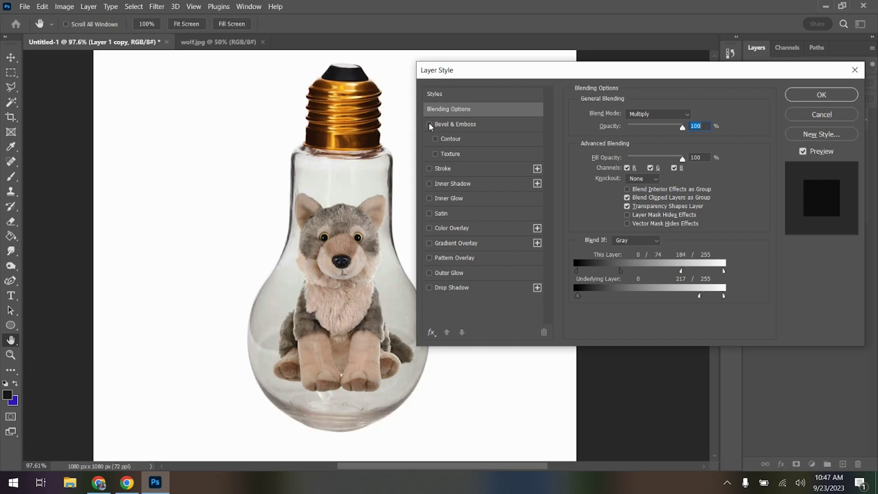
{"action": "left_click", "coordinate": [429, 169]}
{"action": "left_click", "coordinate": [429, 169]}
{"action": "left_click", "coordinate": [430, 184]}
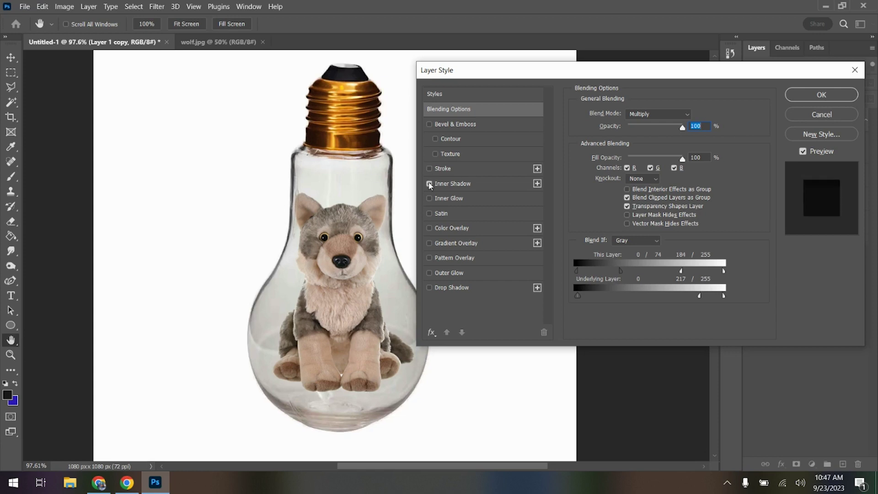
{"action": "left_click", "coordinate": [430, 183]}
{"action": "left_click", "coordinate": [429, 199]}
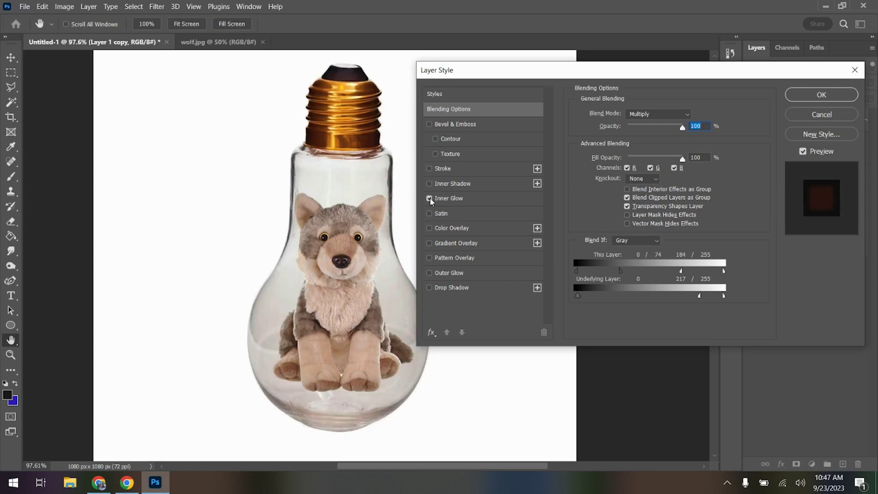
{"action": "left_click", "coordinate": [429, 198]}
{"action": "left_click", "coordinate": [429, 213]}
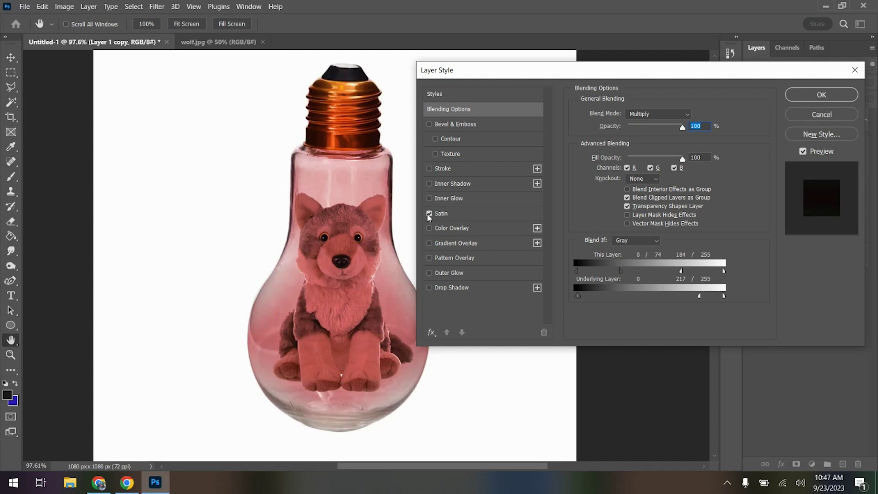
{"action": "left_click", "coordinate": [430, 214]}
Preview and remove Color, Gradient and Pattern Overlay, Outer Glow and Drop Shadow, then close Layer Style.
{"action": "left_click", "coordinate": [429, 228]}
{"action": "left_click", "coordinate": [429, 230]}
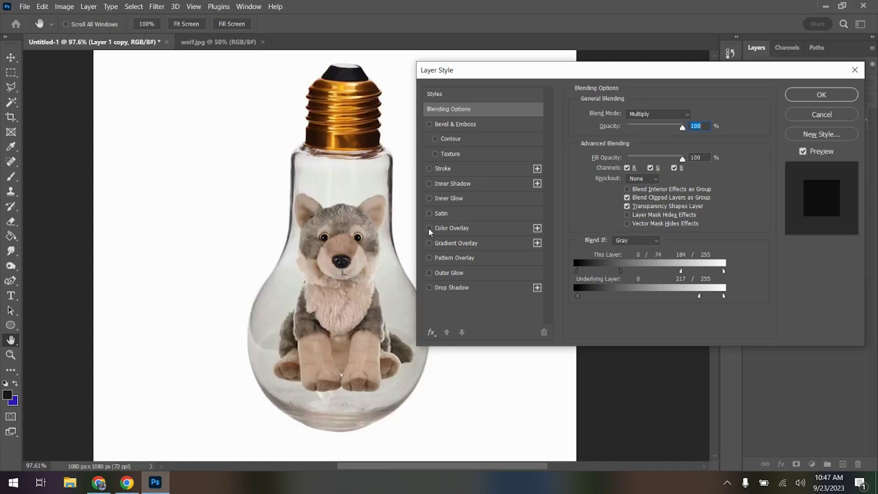
{"action": "left_click", "coordinate": [429, 244]}
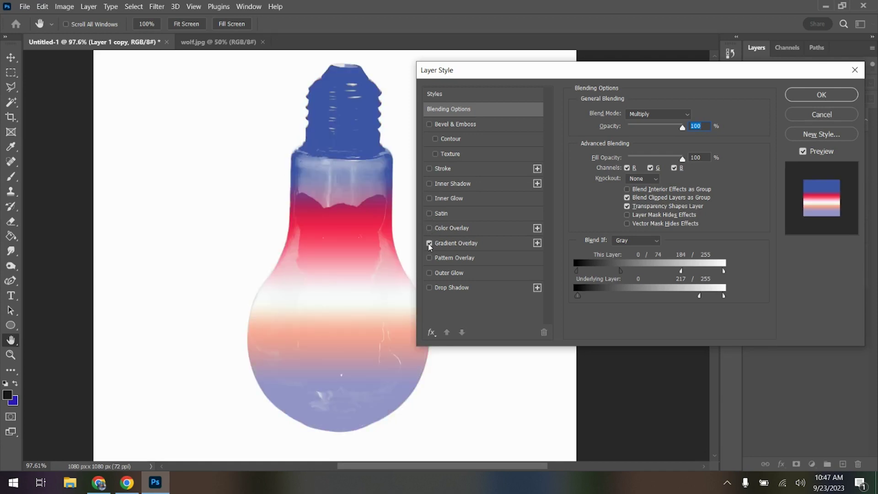
{"action": "left_click", "coordinate": [429, 243]}
{"action": "left_click", "coordinate": [429, 258]}
{"action": "left_click", "coordinate": [429, 258]}
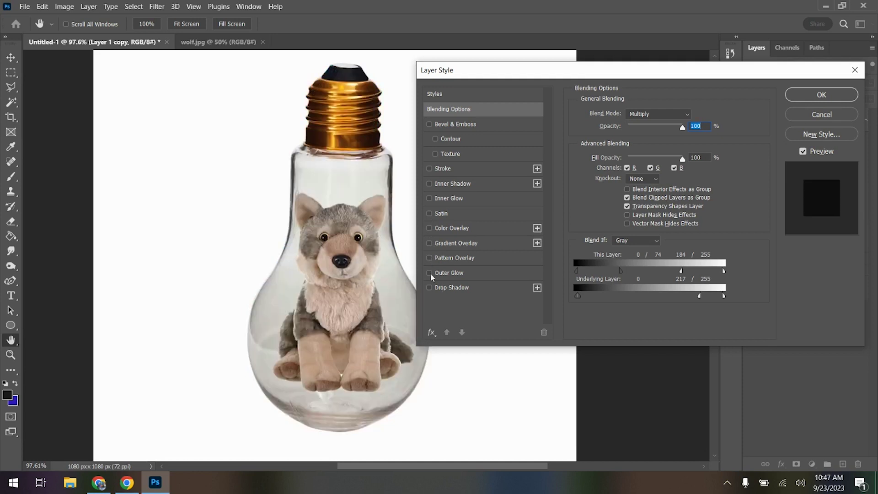
{"action": "left_click", "coordinate": [429, 273]}
{"action": "left_click", "coordinate": [429, 273]}
{"action": "left_click", "coordinate": [429, 288]}
{"action": "left_click", "coordinate": [430, 288]}
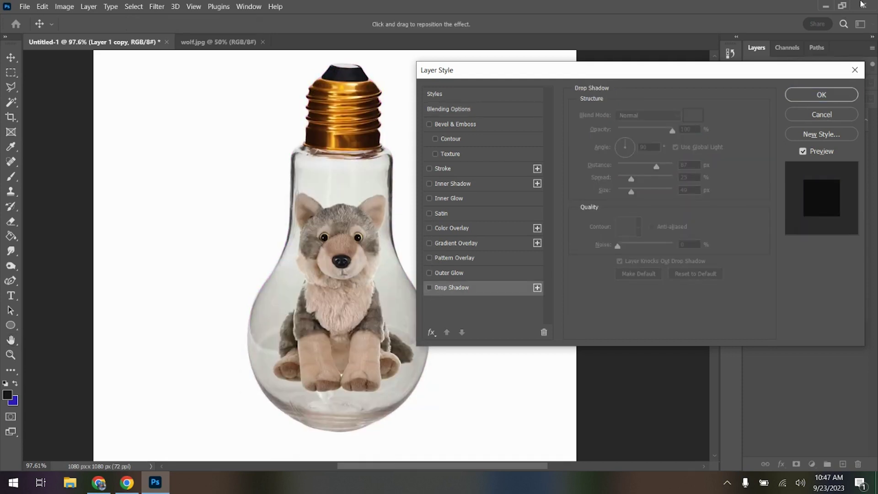
{"action": "left_click", "coordinate": [828, 93]}
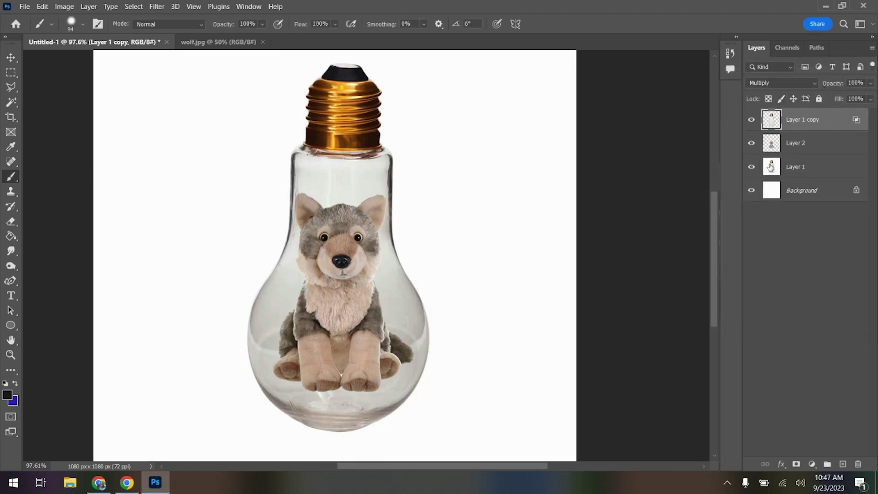
Nudge the bulb and wolf layer slightly lower on the canvas.
{"action": "key", "text": "ctrl+Up"}
{"action": "key", "text": "ctrl+Down"}
{"action": "key", "text": "ctrl+Down"}
{"action": "scroll", "coordinate": [601, 203], "scroll_direction": "down", "scroll_amount": 2}
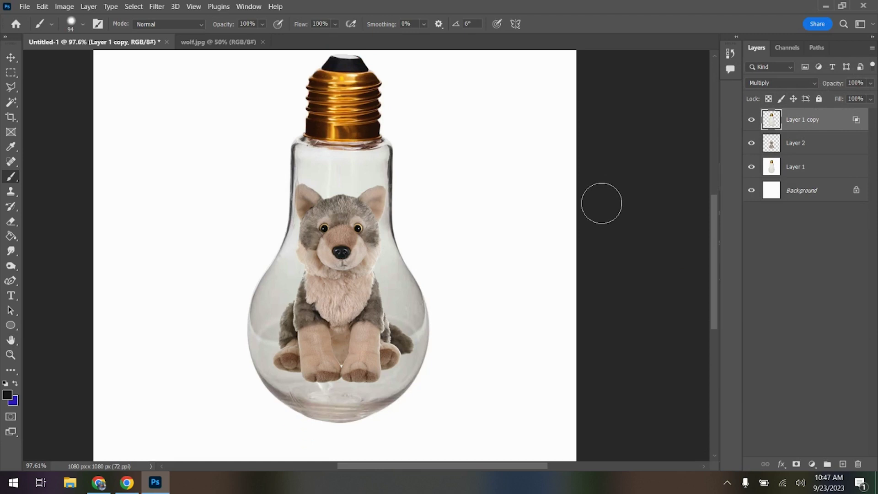
{"action": "scroll", "coordinate": [601, 203], "scroll_direction": "up", "scroll_amount": 2}
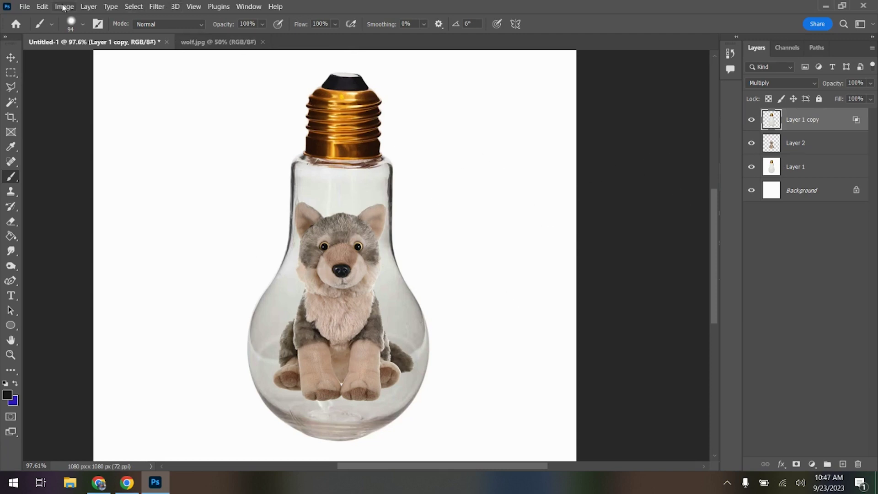
Flatten all layers into a single Background layer with Layer > Flatten Image.
{"action": "left_click", "coordinate": [89, 6]}
{"action": "left_click", "coordinate": [183, 425]}
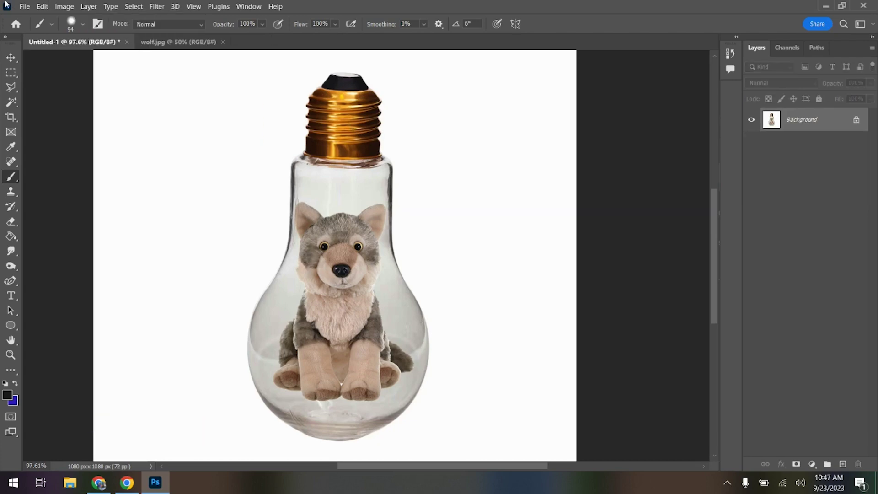
{"action": "left_click", "coordinate": [25, 7]}
Save the composite on the computer as PNG 'wolf in bulb Your name', then return to wolf.jpg.
{"action": "left_click", "coordinate": [41, 138]}
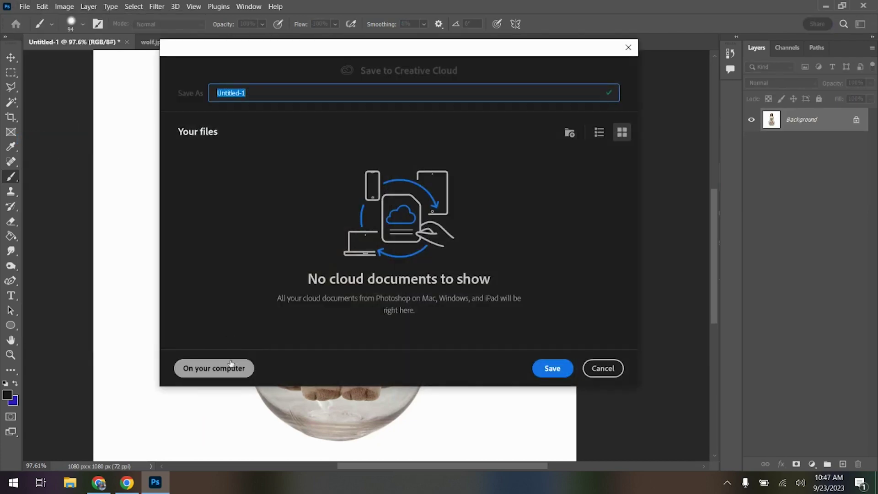
{"action": "left_click", "coordinate": [231, 365]}
{"action": "type", "text": "Y"}
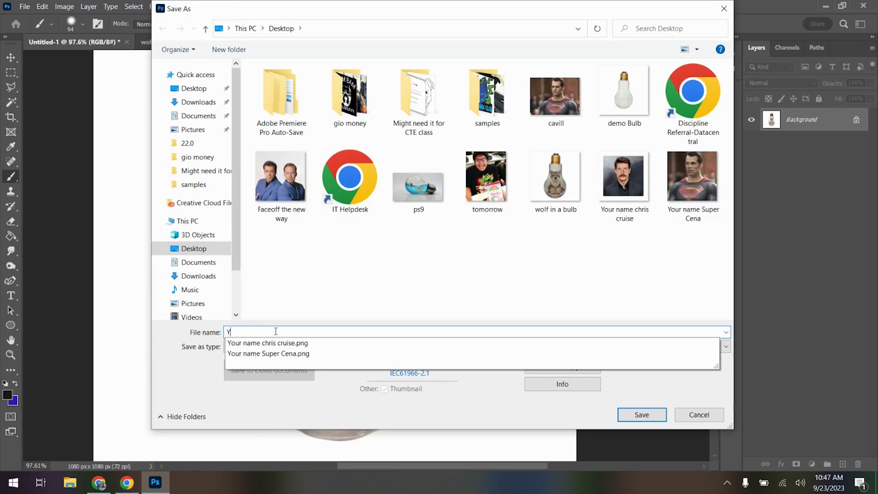
{"action": "type", "text": "our name Wolf in Bulb"}
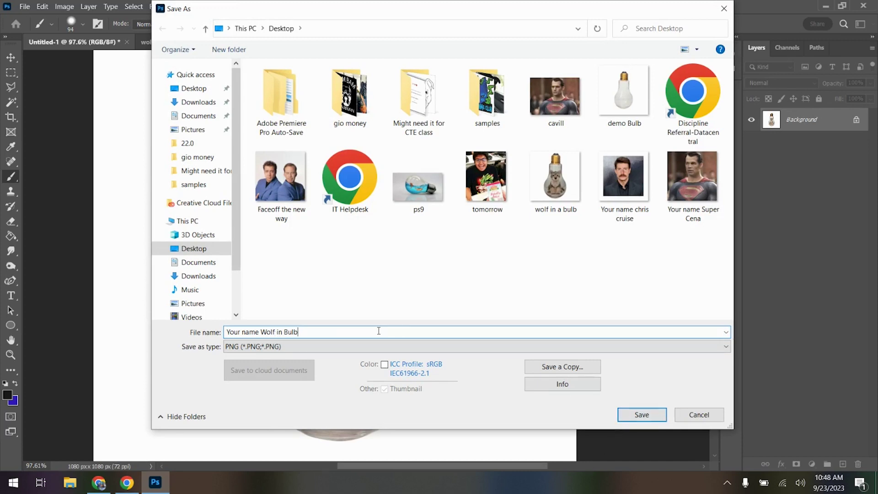
{"action": "left_click_drag", "start_coordinate": [333, 331], "coordinate": [202, 322]}
{"action": "type", "text": "You"}
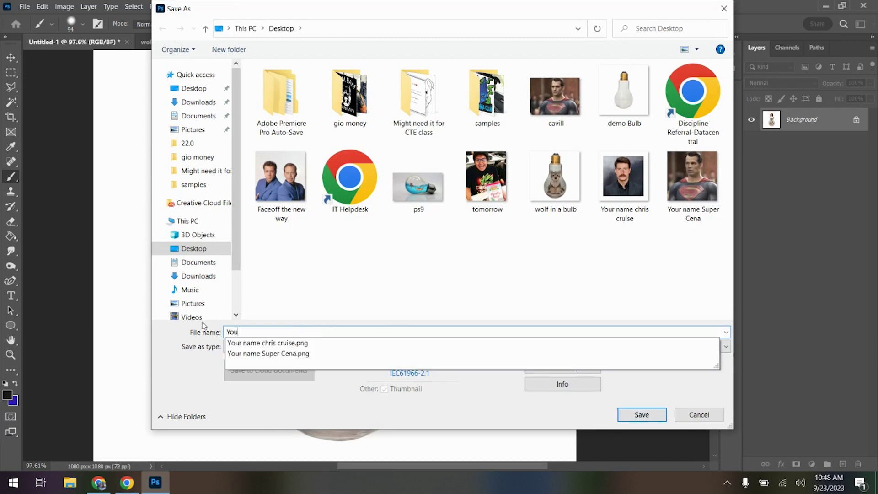
{"action": "key", "text": "BackSpace"}
{"action": "key", "text": "BackSpace"}
{"action": "type", "text": "wolf in bulb"}
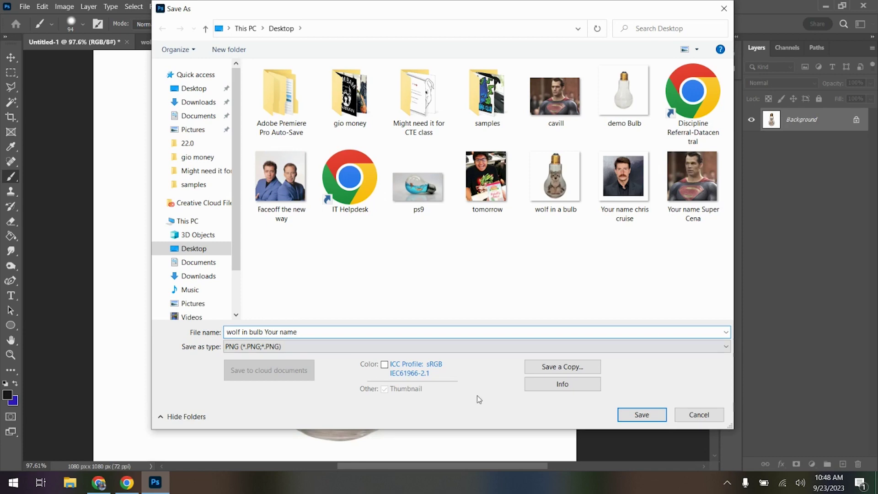
{"action": "left_click", "coordinate": [638, 415]}
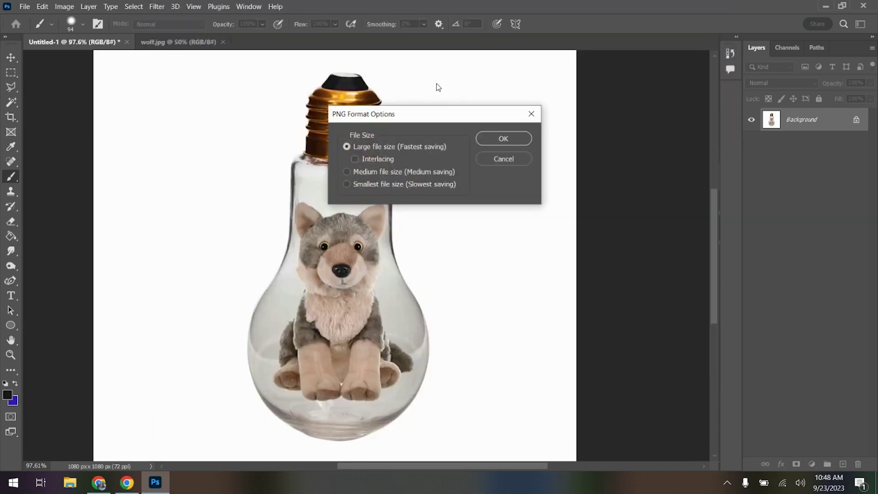
{"action": "left_click", "coordinate": [501, 140]}
{"action": "left_click", "coordinate": [228, 43]}
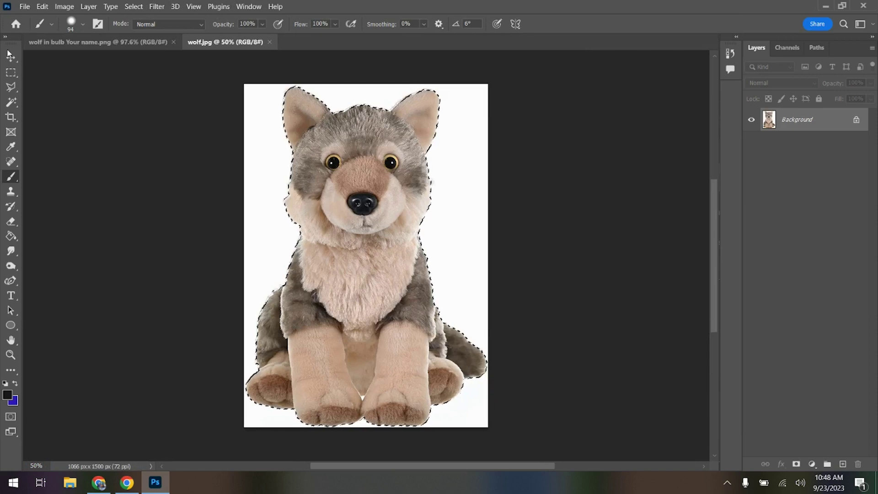
Deselect the wolf and close the saved wolf in bulb document.
{"action": "key", "text": "m"}
{"action": "key", "text": "ctrl+d"}
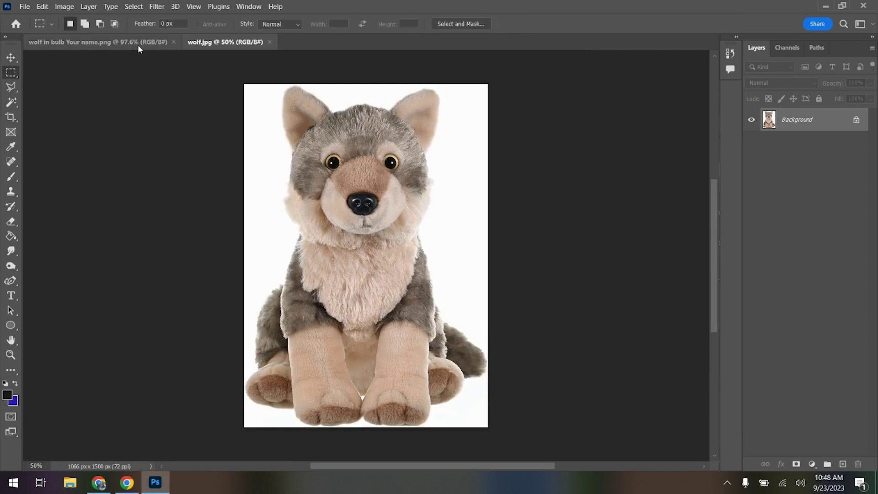
{"action": "left_click", "coordinate": [138, 44]}
{"action": "left_click", "coordinate": [173, 42]}
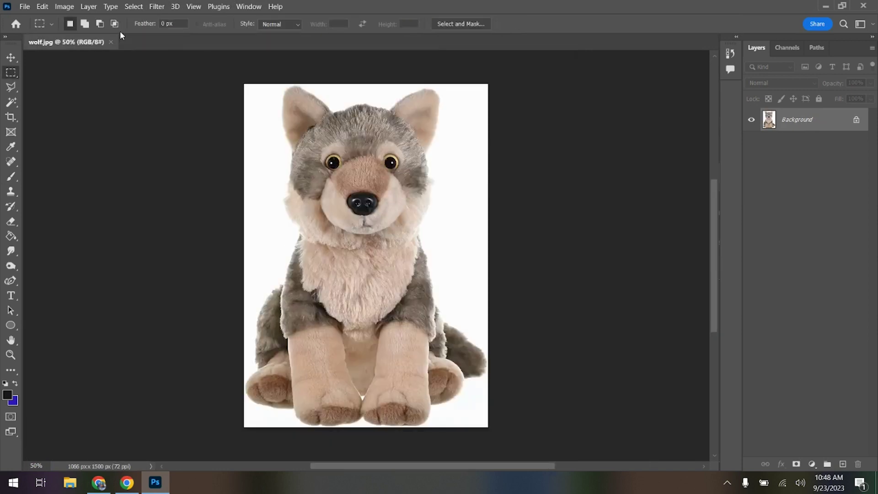
Create a new 1080 × 1080 px document from the square preset and reorder the tabs.
{"action": "left_click", "coordinate": [28, 6]}
{"action": "left_click", "coordinate": [35, 15]}
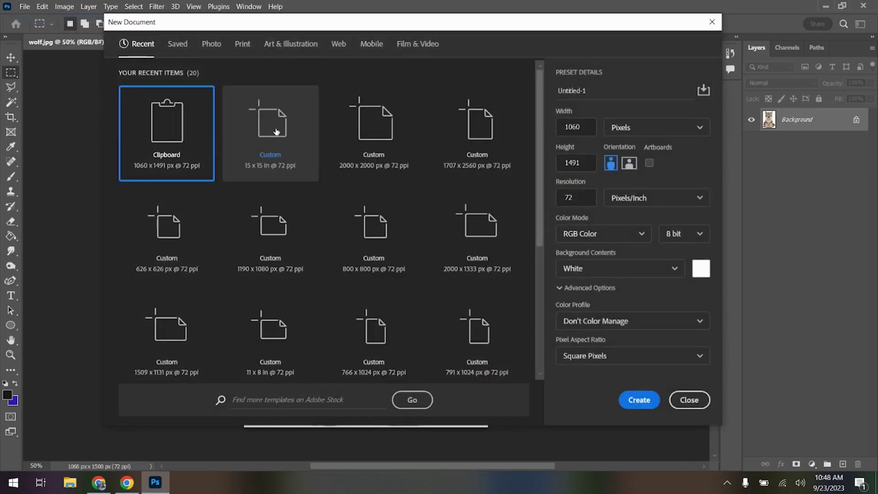
{"action": "left_click", "coordinate": [276, 131]}
{"action": "left_click", "coordinate": [639, 400]}
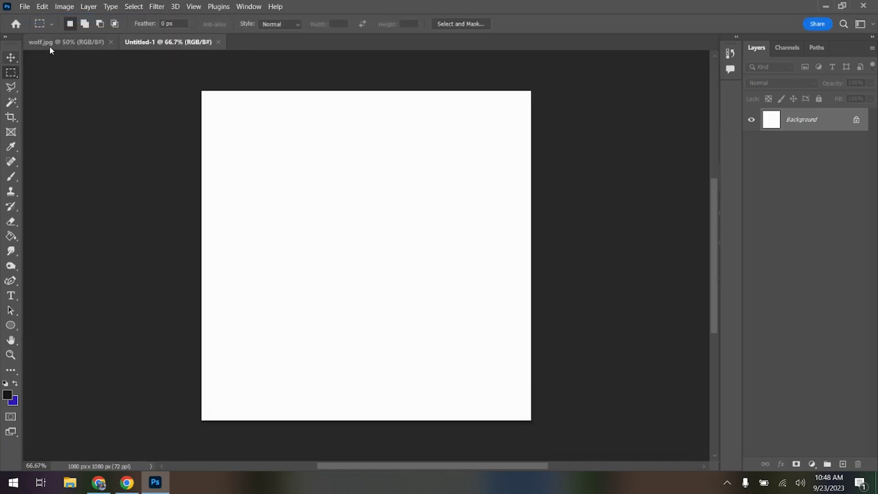
{"action": "left_click_drag", "start_coordinate": [50, 45], "coordinate": [156, 42]}
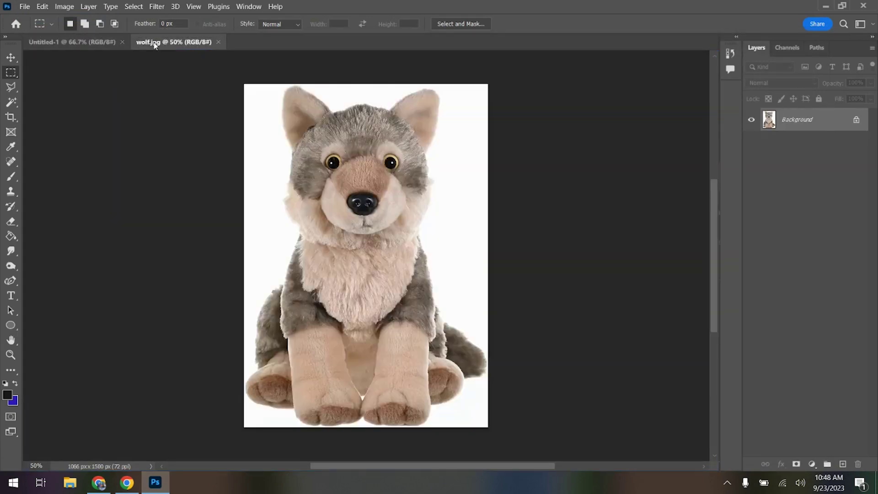
Open bulb.jpg, copy the whole image and paste it into Untitled-1.
{"action": "left_click", "coordinate": [109, 43]}
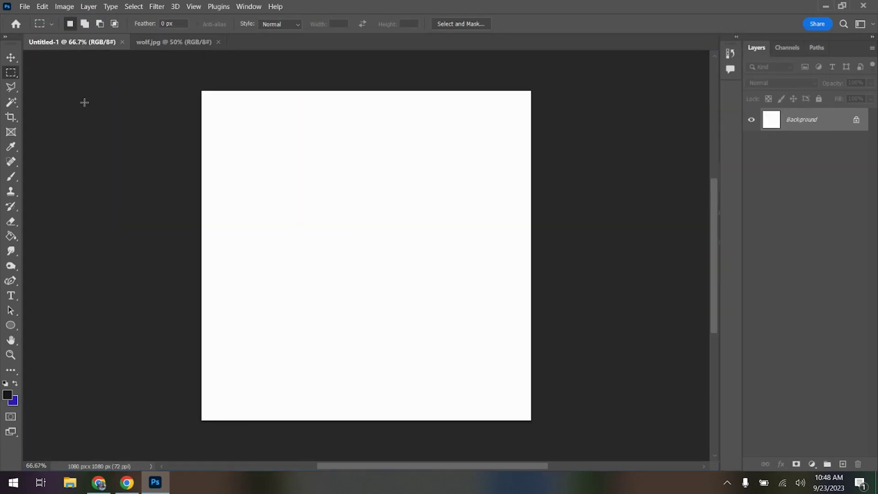
{"action": "left_click", "coordinate": [24, 6]}
{"action": "left_click", "coordinate": [33, 27]}
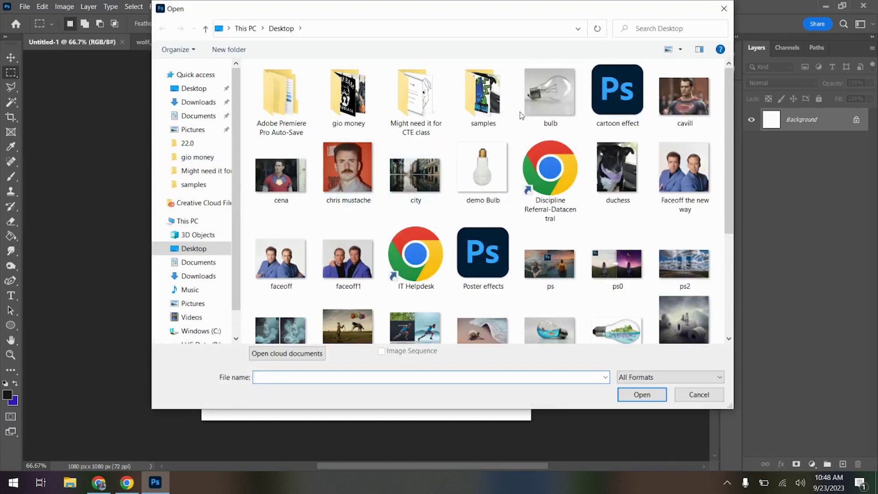
{"action": "left_click", "coordinate": [546, 98]}
{"action": "left_click", "coordinate": [645, 396]}
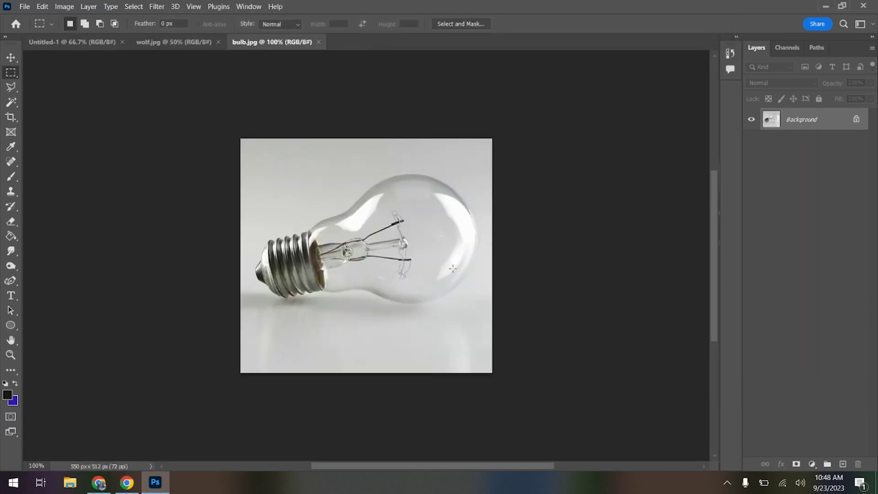
{"action": "key", "text": "ctrl+a"}
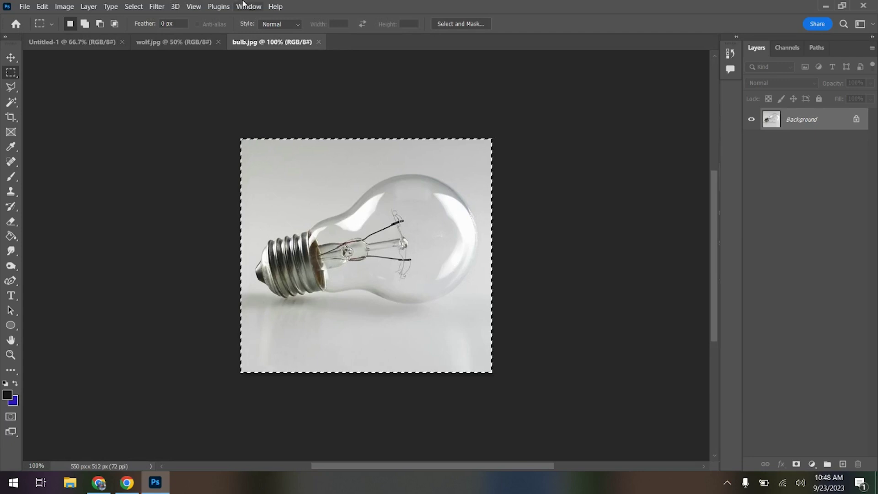
{"action": "left_click", "coordinate": [91, 41]}
{"action": "key", "text": "ctrl+v"}
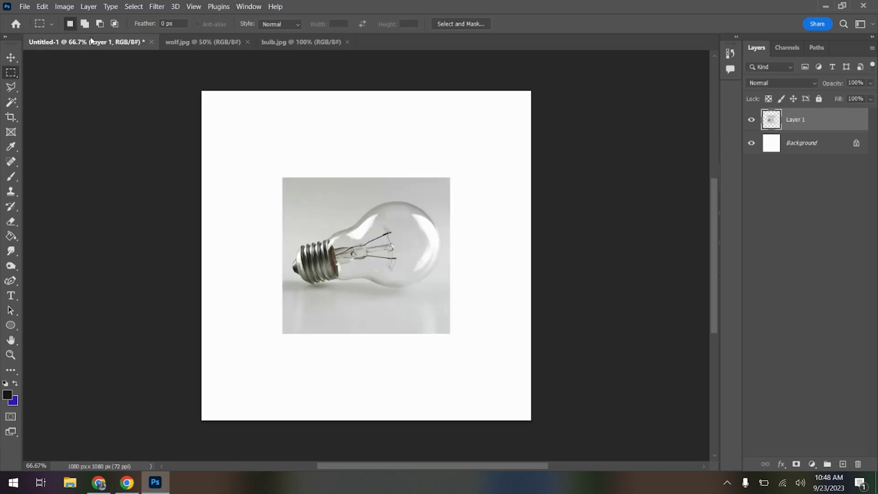
Free Transform the bulb photo to about 210%, shifting it left to fill the canvas.
{"action": "key", "text": "ctrl+t"}
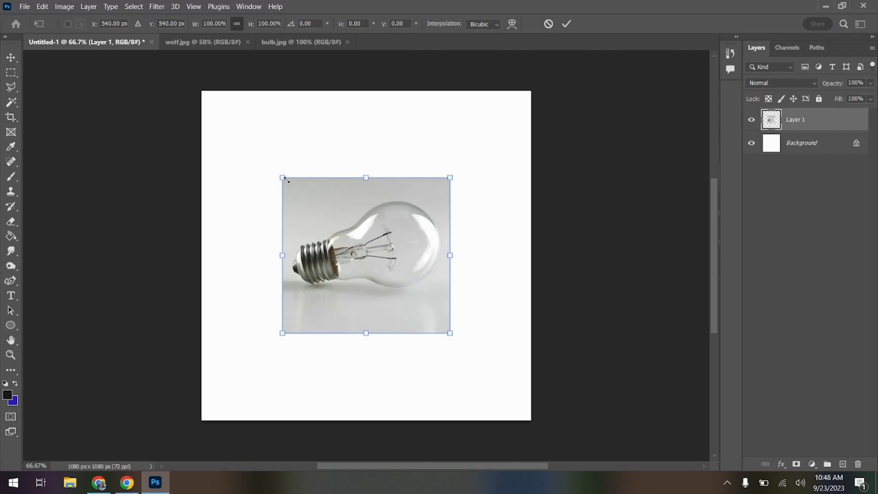
{"action": "left_click_drag", "start_coordinate": [284, 179], "coordinate": [222, 95]}
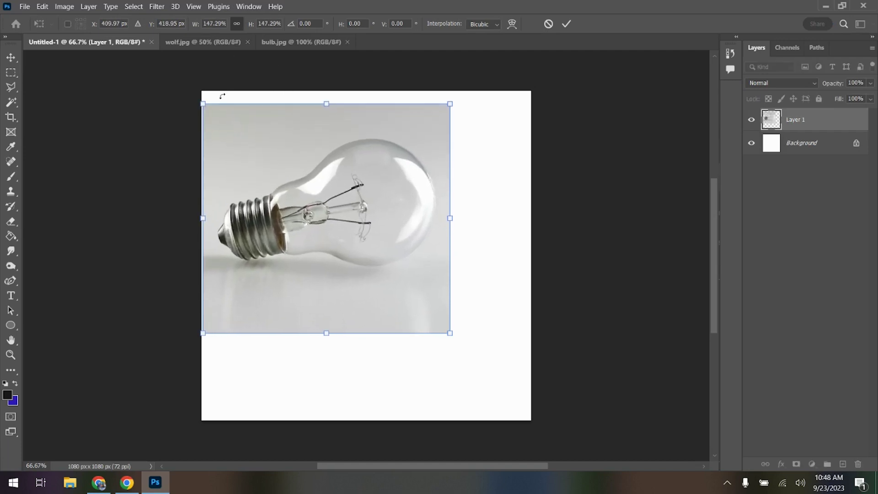
{"action": "left_click_drag", "start_coordinate": [451, 335], "coordinate": [538, 429]}
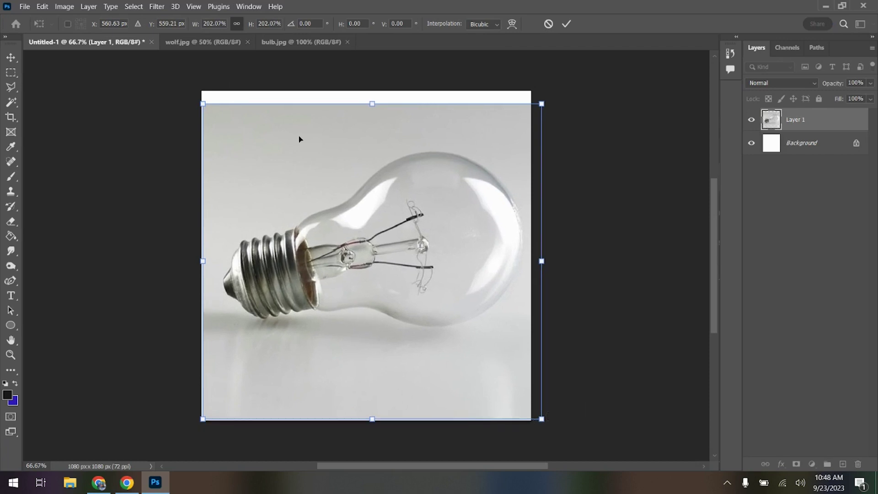
{"action": "left_click_drag", "start_coordinate": [371, 104], "coordinate": [371, 91]}
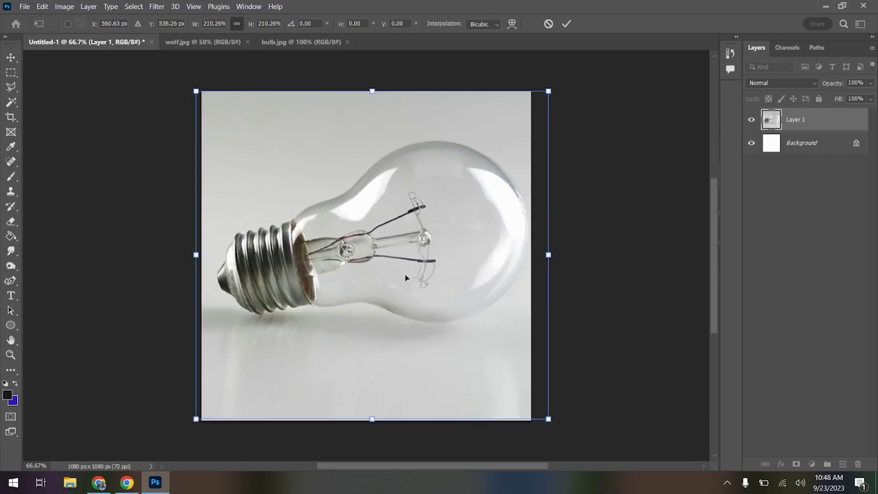
{"action": "left_click_drag", "start_coordinate": [406, 277], "coordinate": [397, 273]}
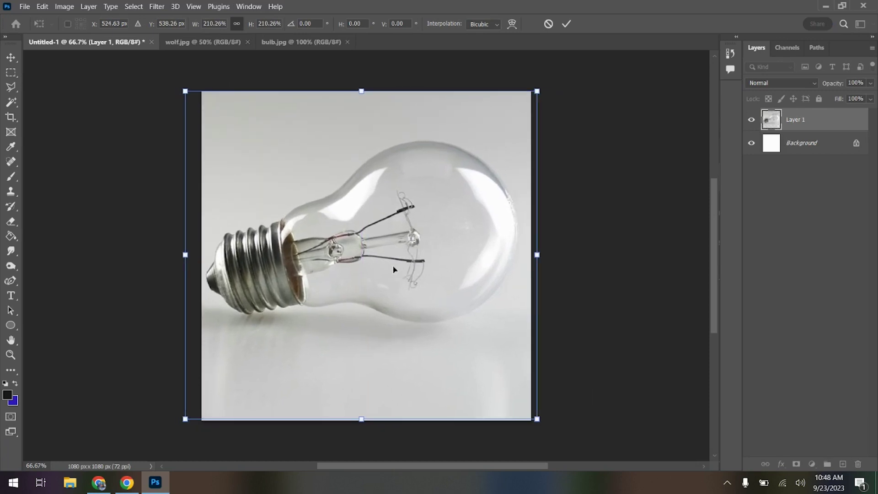
{"action": "key", "text": "Return"}
{"action": "key", "text": "m"}
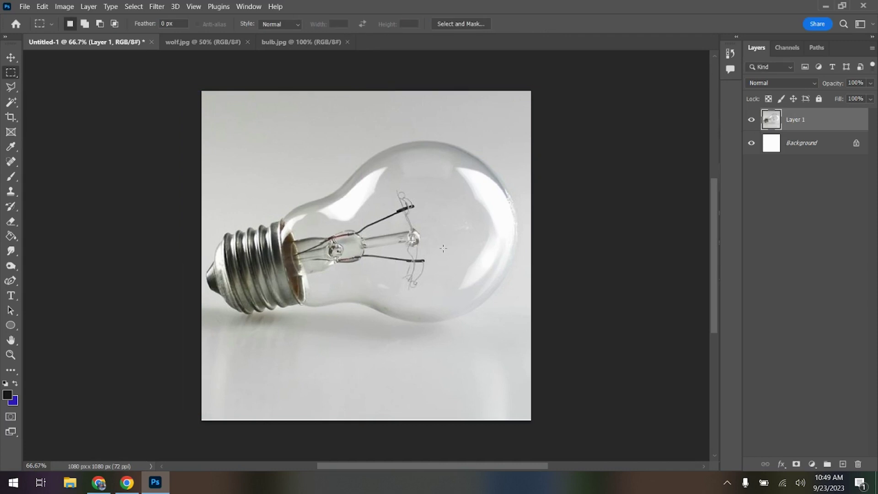
{"action": "left_click", "coordinate": [13, 192]}
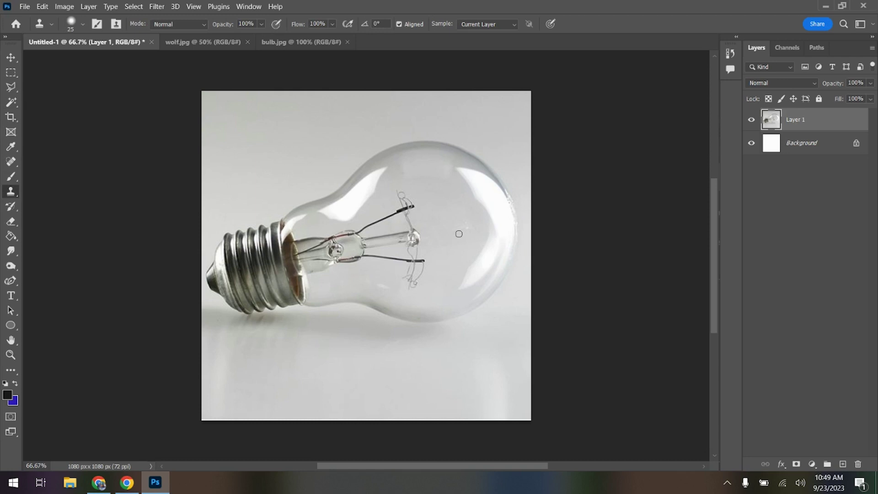
{"action": "left_click", "coordinate": [71, 27]}
{"action": "left_click", "coordinate": [82, 60]}
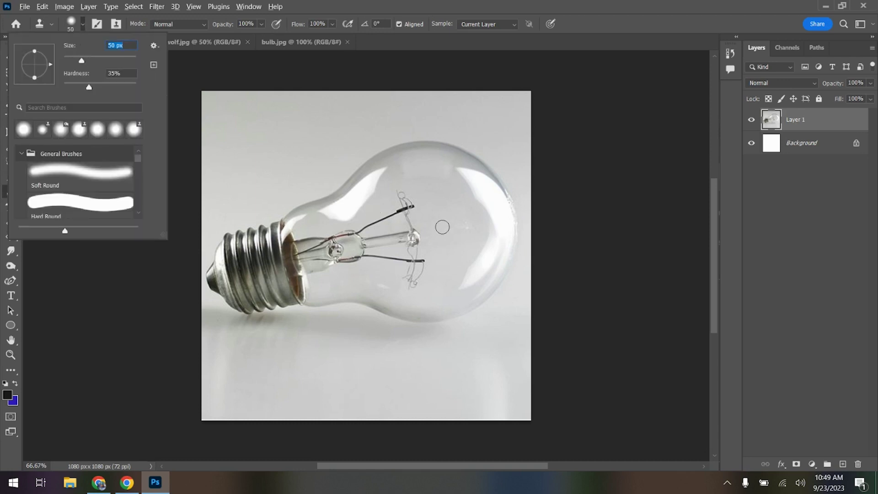
{"action": "left_click", "coordinate": [442, 226], "text": "alt"}
{"action": "left_click", "coordinate": [443, 225]}
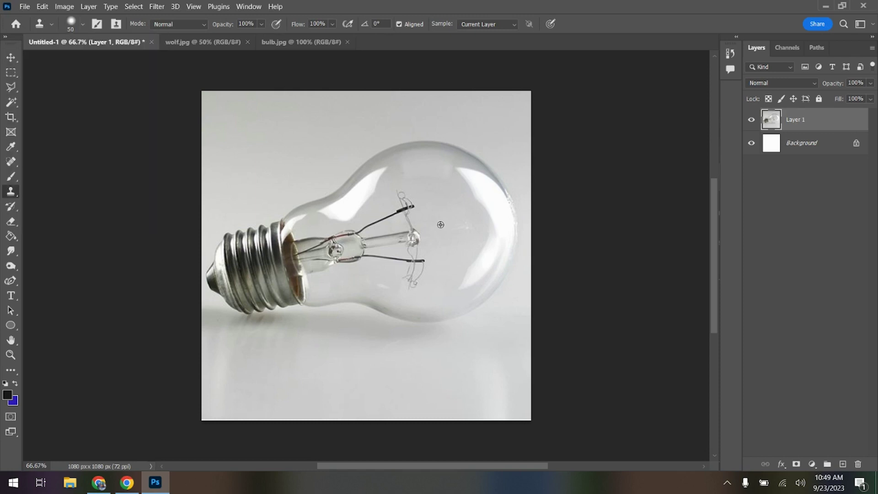
{"action": "mouse_move", "coordinate": [423, 243]}
{"action": "left_mouse_down"}
{"action": "mouse_move", "coordinate": [404, 200]}
{"action": "mouse_move", "coordinate": [412, 210]}
{"action": "mouse_move", "coordinate": [402, 196]}
{"action": "mouse_move", "coordinate": [403, 216]}
{"action": "mouse_move", "coordinate": [398, 190]}
{"action": "mouse_move", "coordinate": [399, 212]}
{"action": "left_mouse_up"}
{"action": "key", "text": "ctrl+z"}
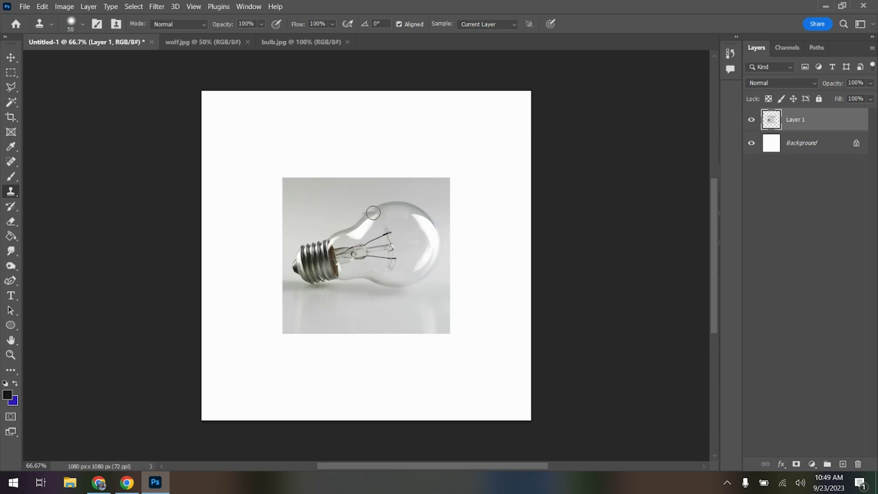
{"action": "left_click", "coordinate": [43, 8]}
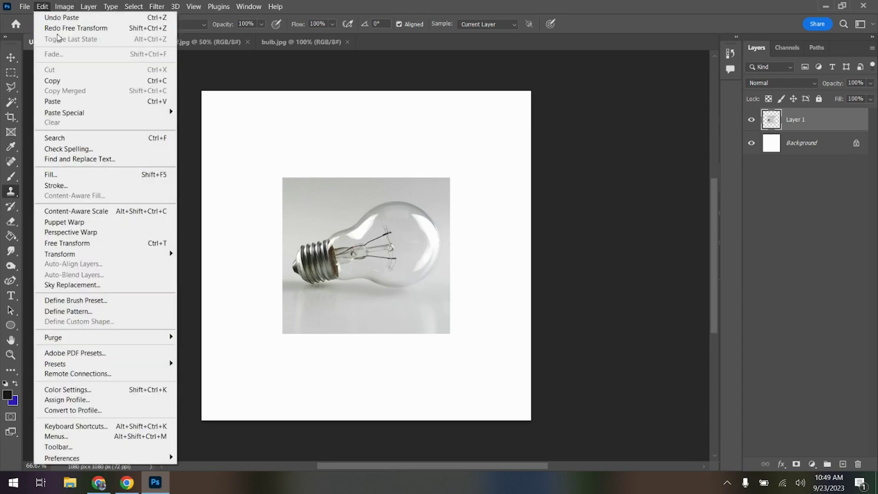
{"action": "left_click", "coordinate": [76, 27]}
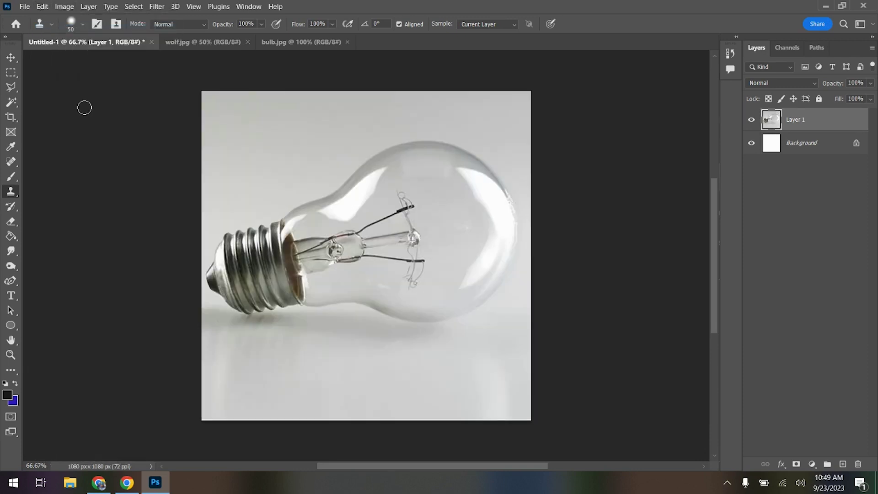
Trace a Polygonal Lasso outline around the filament and support wires, closing it at the neck.
{"action": "left_click", "coordinate": [11, 87]}
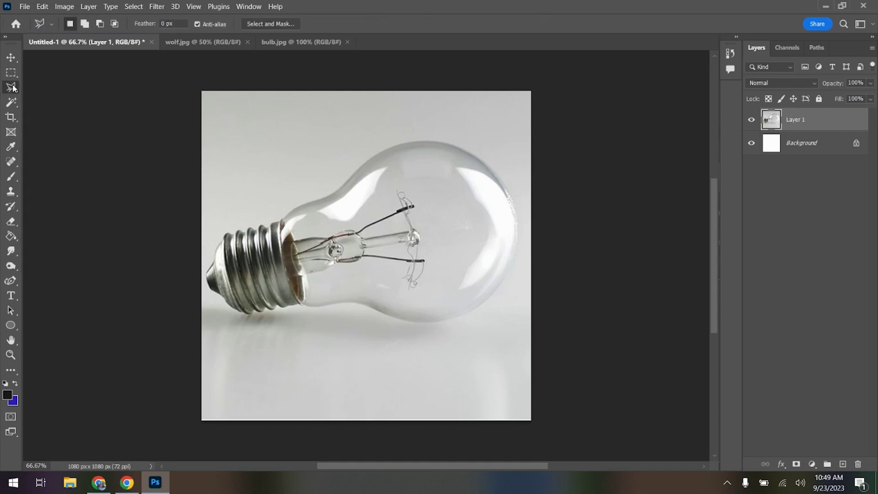
{"action": "left_click", "coordinate": [293, 280]}
{"action": "left_click", "coordinate": [376, 266]}
{"action": "left_click", "coordinate": [422, 298]}
{"action": "left_click", "coordinate": [439, 260]}
{"action": "left_click", "coordinate": [419, 196]}
{"action": "left_click", "coordinate": [401, 181]}
{"action": "left_click", "coordinate": [385, 186]}
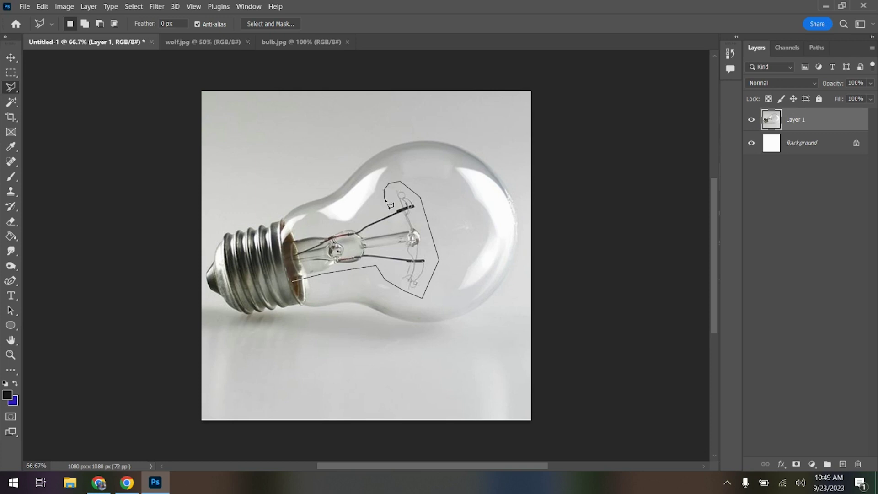
{"action": "left_click", "coordinate": [387, 203]}
{"action": "left_click", "coordinate": [363, 221]}
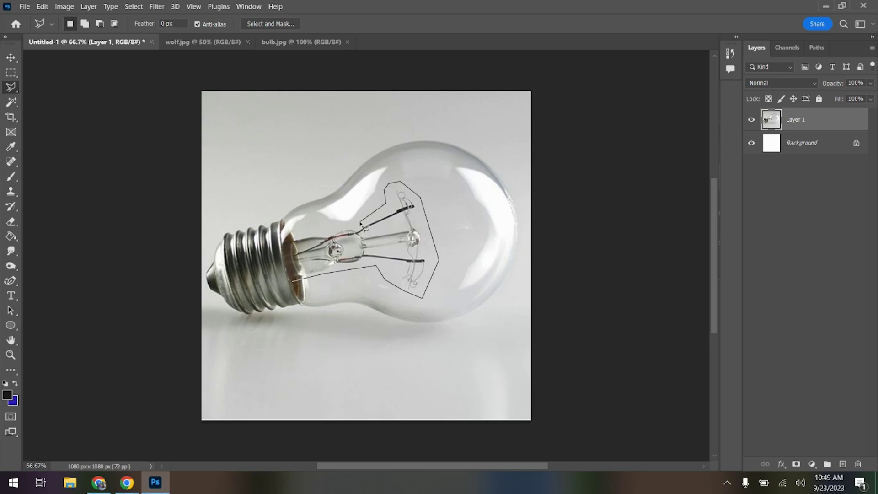
{"action": "left_click", "coordinate": [318, 228]}
{"action": "left_click", "coordinate": [291, 273]}
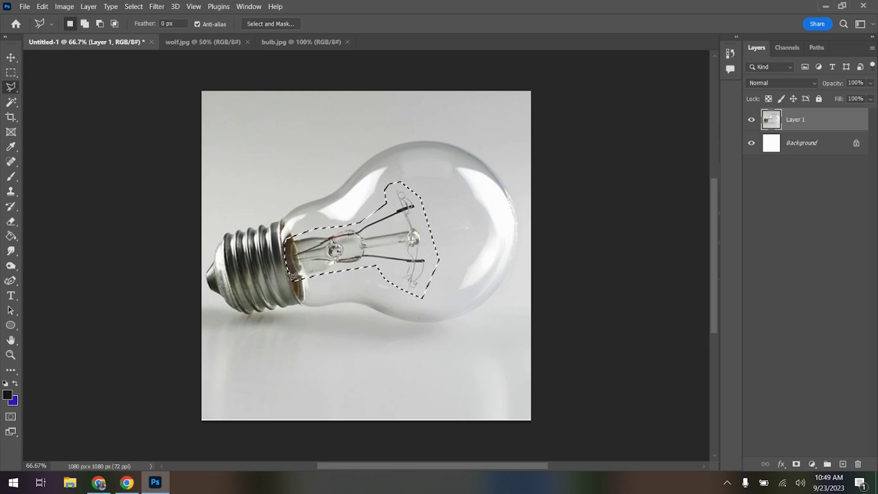
{"action": "left_click", "coordinate": [42, 7]}
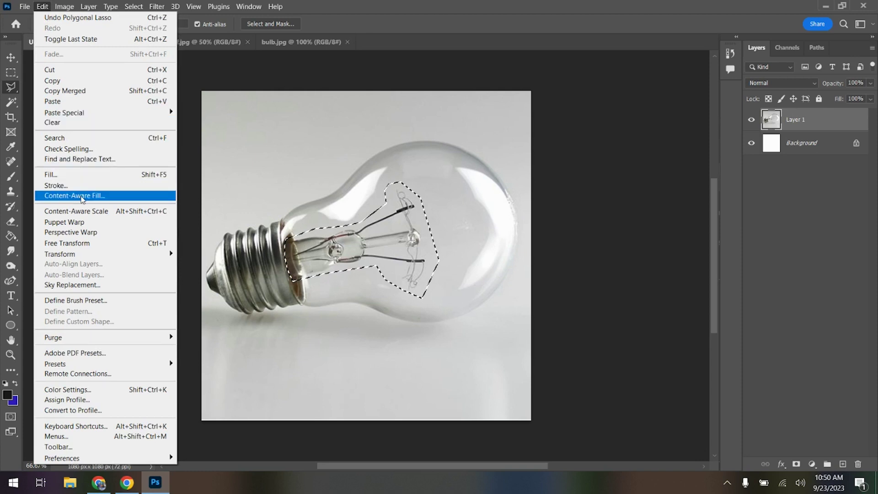
Content-Aware Fill the filament selection with output to a new layer, then deselect.
{"action": "left_click", "coordinate": [111, 197]}
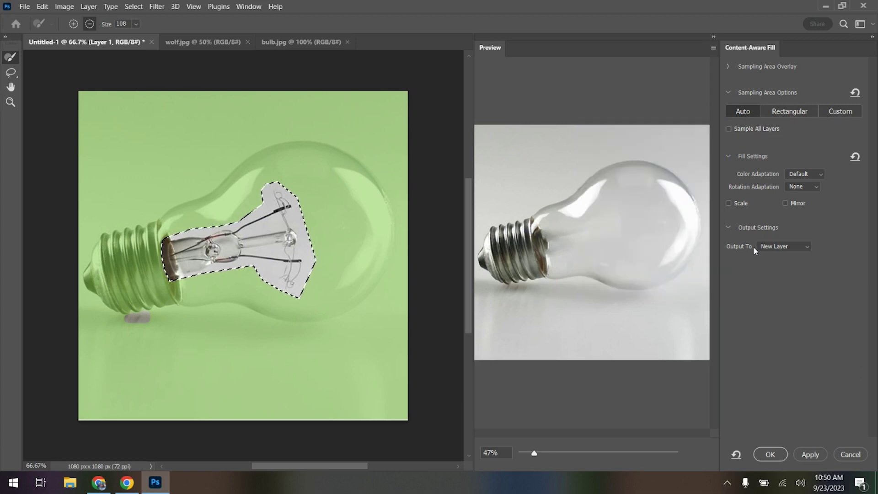
{"action": "left_click", "coordinate": [770, 454]}
{"action": "key", "text": "ctrl+d"}
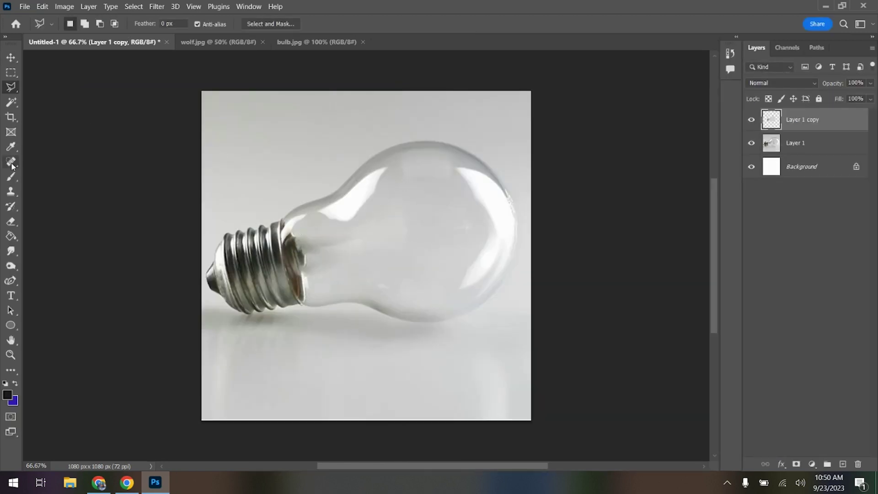
Clone glass over the leftover mark using a 108 px Clone Stamp brush at 43% hardness.
{"action": "left_click", "coordinate": [11, 192]}
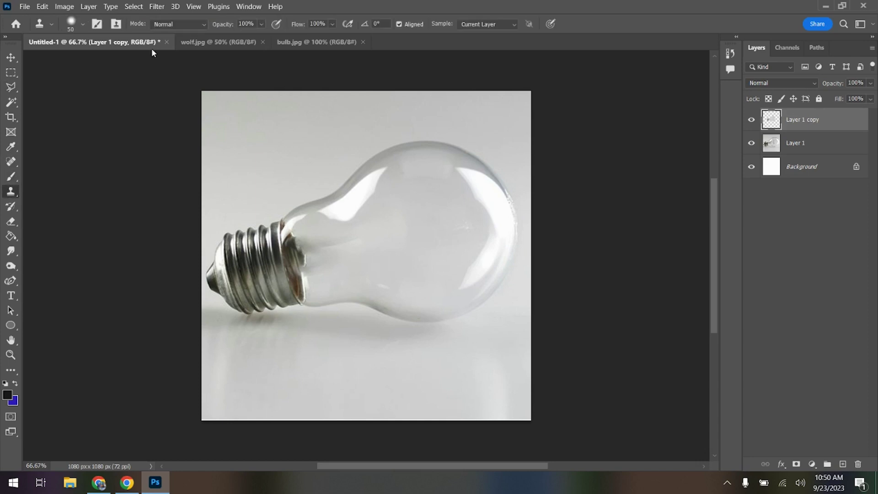
{"action": "left_click", "coordinate": [81, 25]}
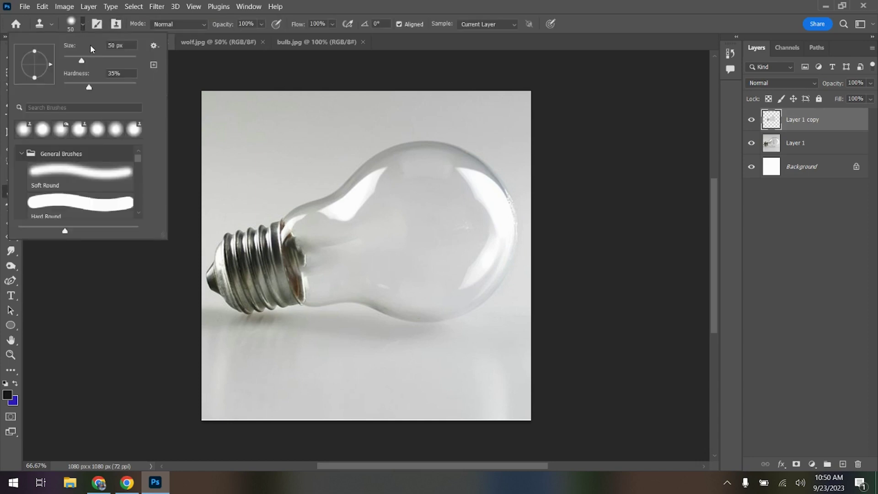
{"action": "left_click", "coordinate": [95, 87]}
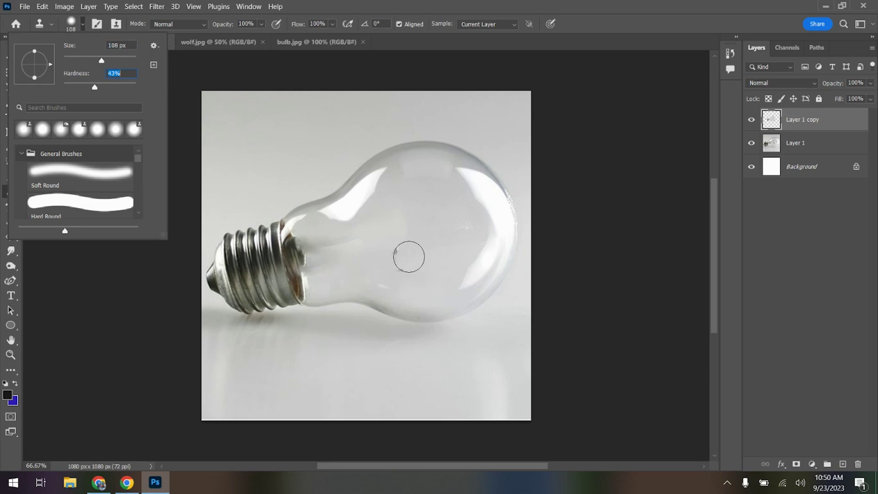
{"action": "left_click", "coordinate": [396, 253]}
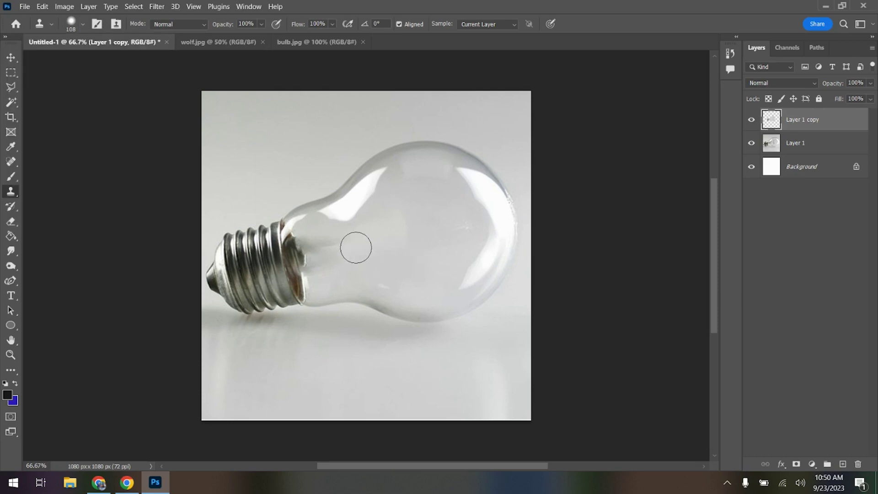
{"action": "left_click", "coordinate": [391, 239], "text": "alt"}
{"action": "mouse_move", "coordinate": [335, 243]}
{"action": "left_mouse_down"}
{"action": "mouse_move", "coordinate": [327, 256]}
{"action": "mouse_move", "coordinate": [314, 243]}
{"action": "mouse_move", "coordinate": [321, 246]}
{"action": "mouse_move", "coordinate": [316, 270]}
{"action": "mouse_move", "coordinate": [310, 229]}
{"action": "mouse_move", "coordinate": [322, 262]}
{"action": "mouse_move", "coordinate": [328, 243]}
{"action": "mouse_move", "coordinate": [363, 245]}
{"action": "left_mouse_up"}
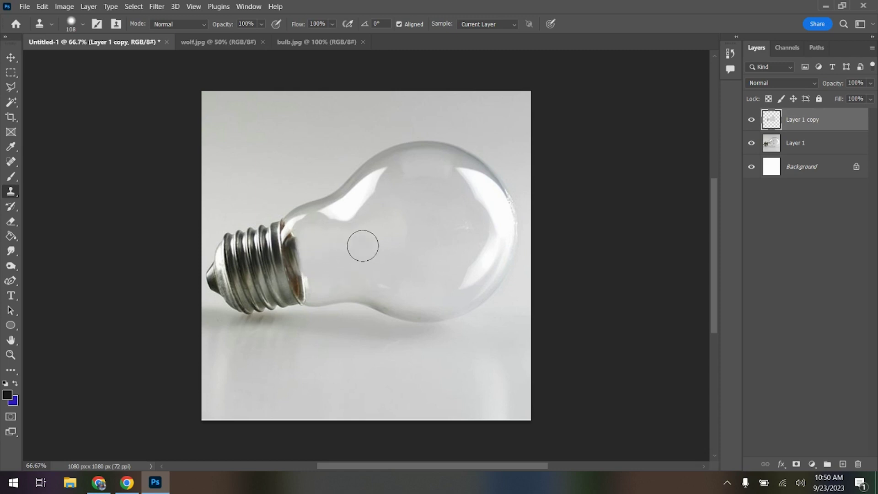
{"action": "left_click", "coordinate": [11, 87]}
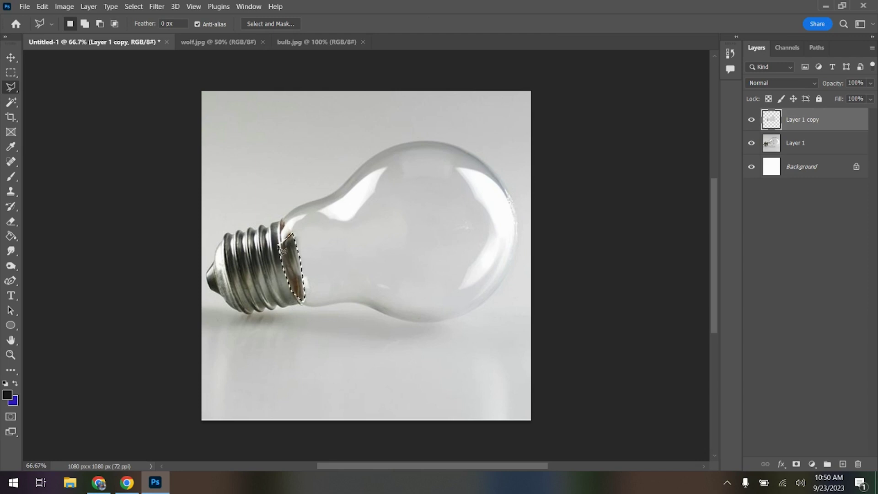
Merge the fill into Layer 1, smudge the bulb's neck smooth, and duplicate Layer 1.
{"action": "key", "text": "ctrl+z"}
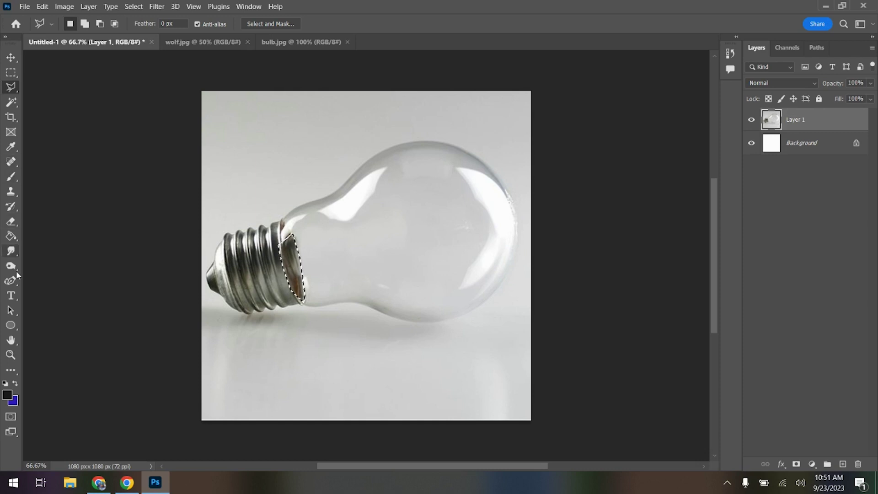
{"action": "left_click", "coordinate": [11, 251]}
{"action": "mouse_move", "coordinate": [274, 260]}
{"action": "left_mouse_down"}
{"action": "mouse_move", "coordinate": [289, 277]}
{"action": "mouse_move", "coordinate": [288, 253]}
{"action": "left_mouse_up"}
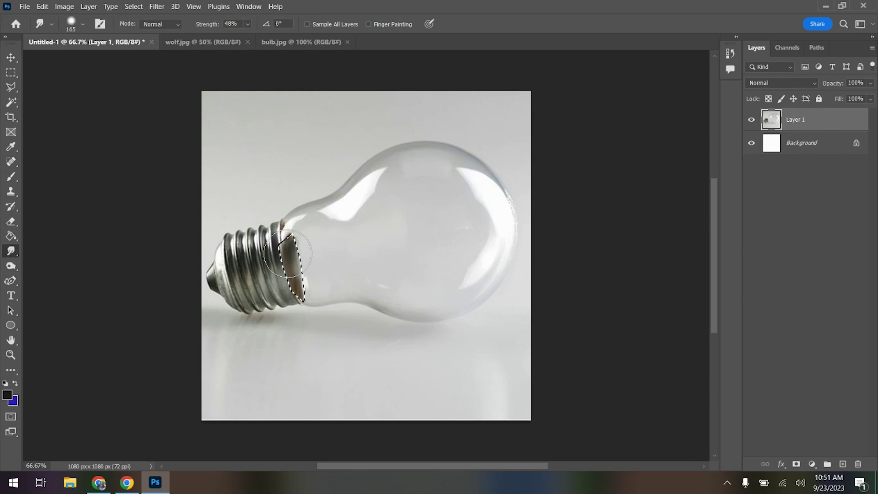
{"action": "left_click", "coordinate": [11, 72]}
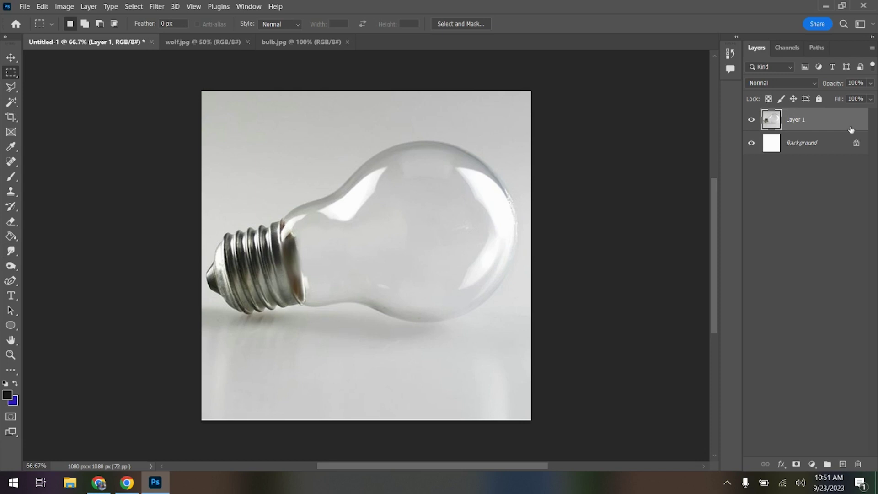
{"action": "left_click_drag", "start_coordinate": [850, 130], "coordinate": [843, 464]}
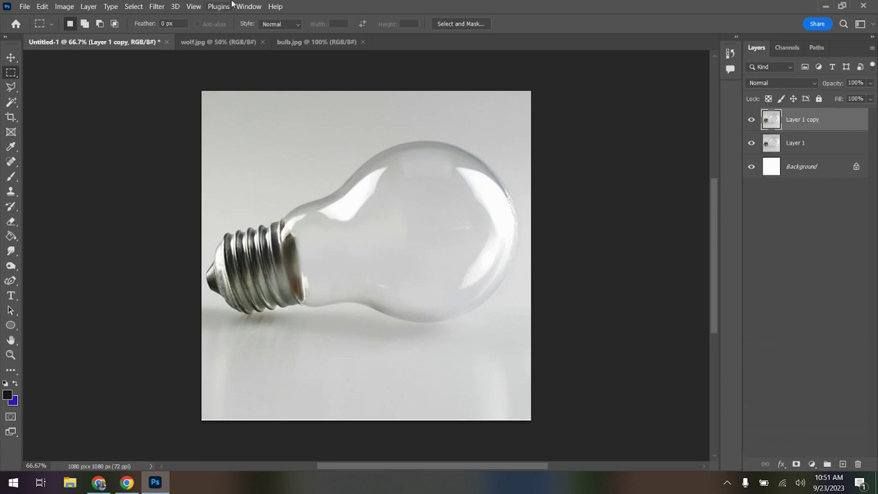
Select the bulb with Select Subject and set the Polygonal Lasso to Add to Selection.
{"action": "left_click", "coordinate": [134, 6]}
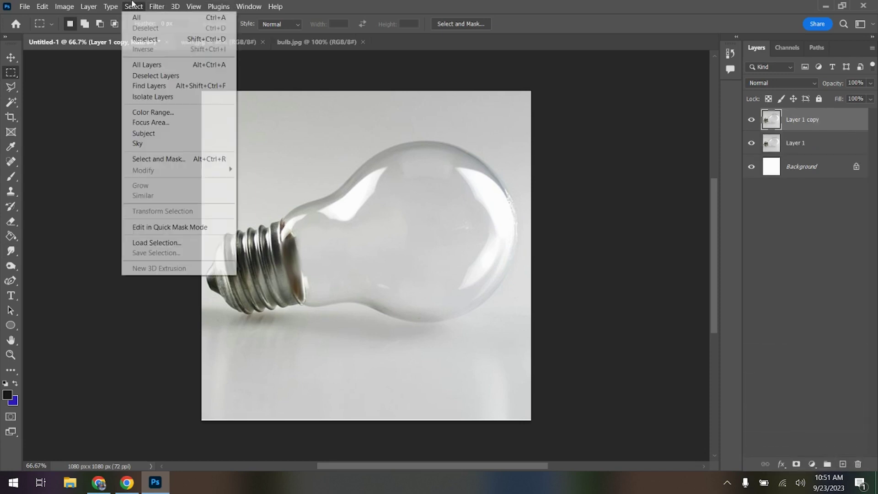
{"action": "left_click", "coordinate": [154, 134]}
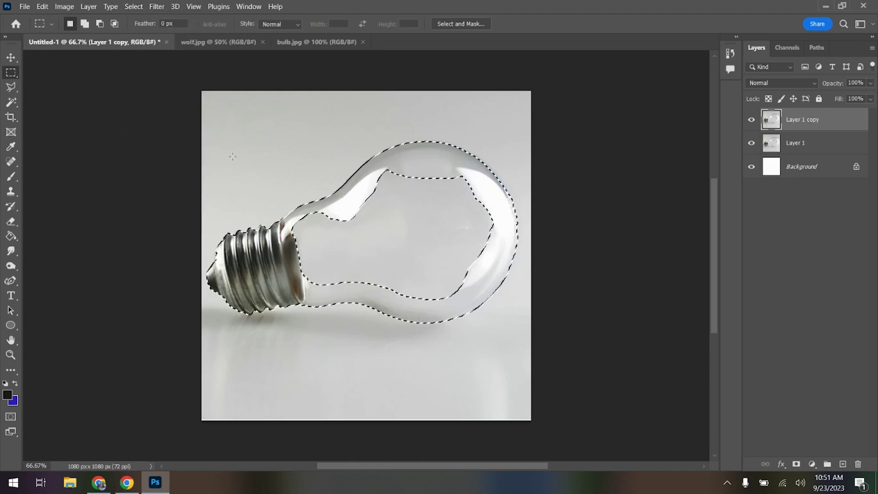
{"action": "left_click", "coordinate": [11, 87]}
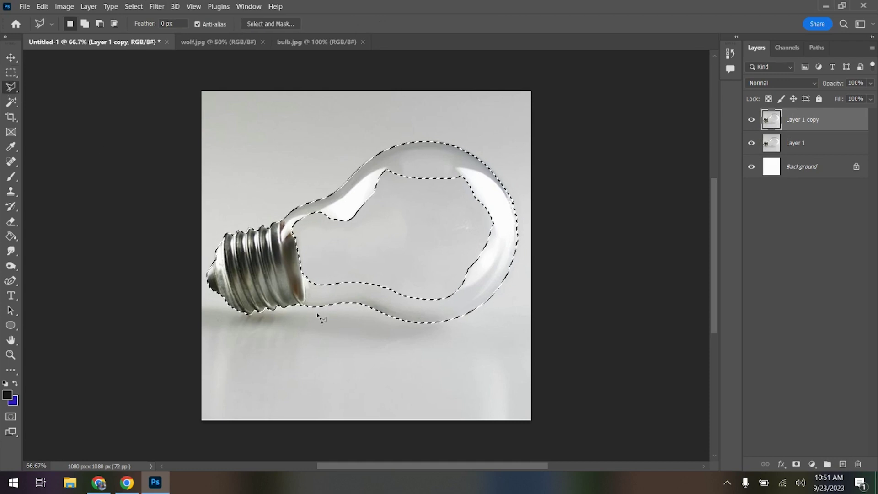
{"action": "left_click", "coordinate": [272, 284], "text": "shift"}
Outline the bulb's inner hollow from the base around the right side and top toward the neck.
{"action": "left_click", "coordinate": [310, 296]}
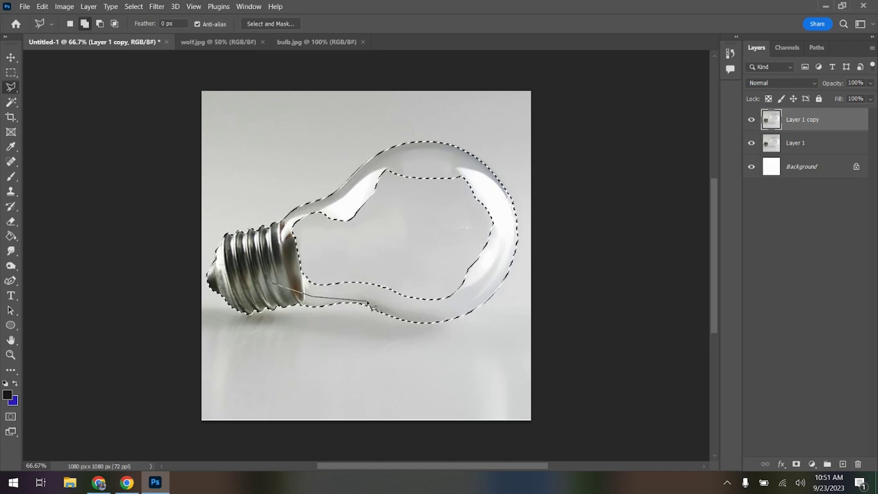
{"action": "left_click", "coordinate": [367, 293]}
{"action": "left_click", "coordinate": [422, 314]}
{"action": "left_click", "coordinate": [466, 298]}
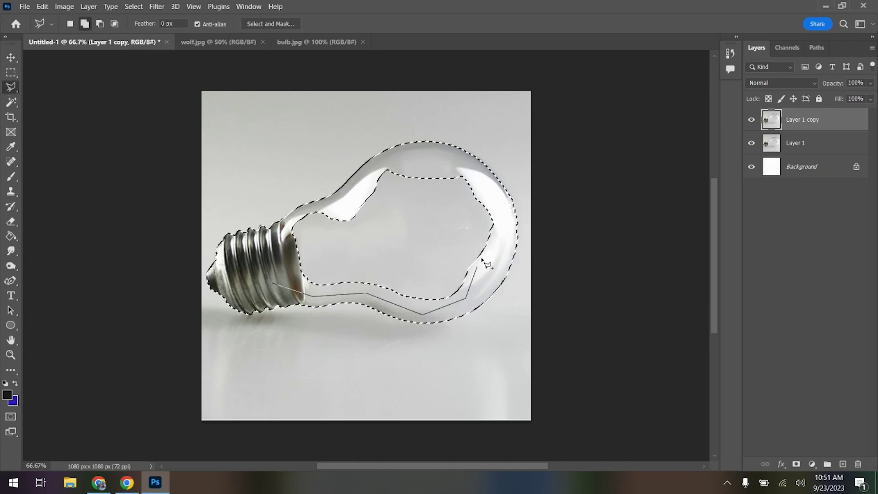
{"action": "left_click", "coordinate": [496, 210]}
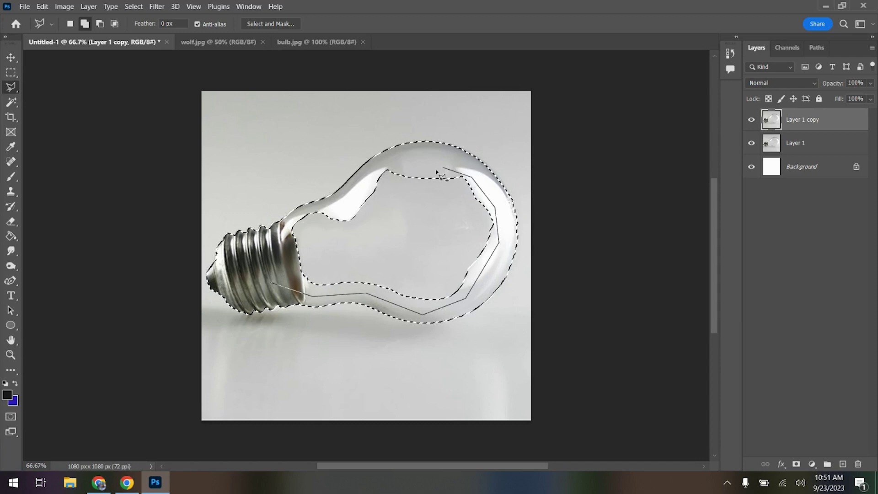
{"action": "left_click", "coordinate": [414, 162]}
{"action": "left_click", "coordinate": [381, 160]}
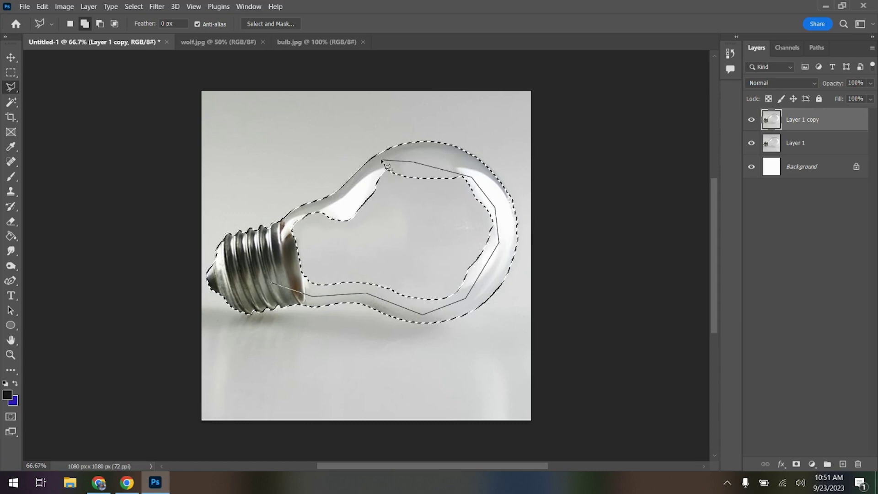
{"action": "left_click", "coordinate": [345, 203]}
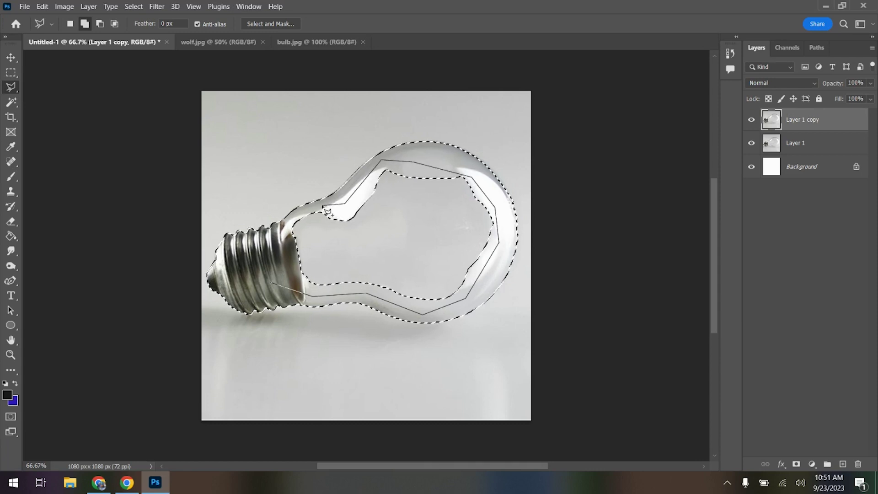
Close the bulb outline and mask Layer 1 copy to it, checking the transparency.
{"action": "double_click", "coordinate": [288, 232]}
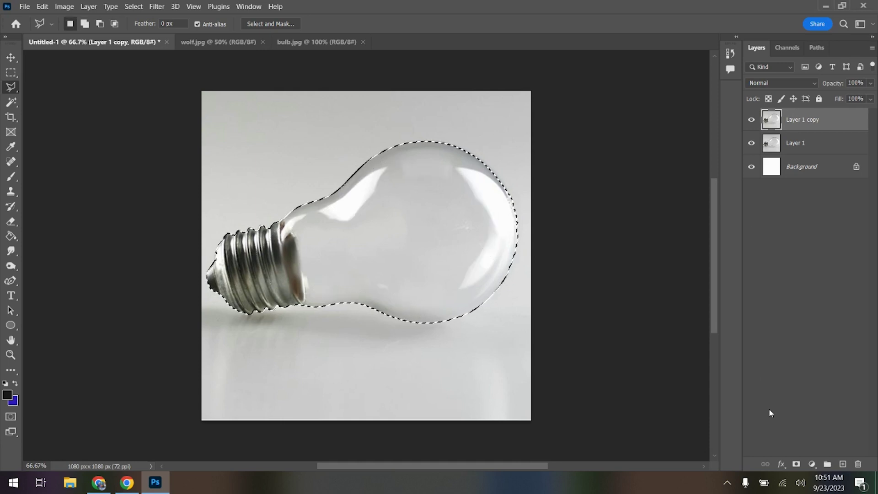
{"action": "left_click", "coordinate": [796, 464]}
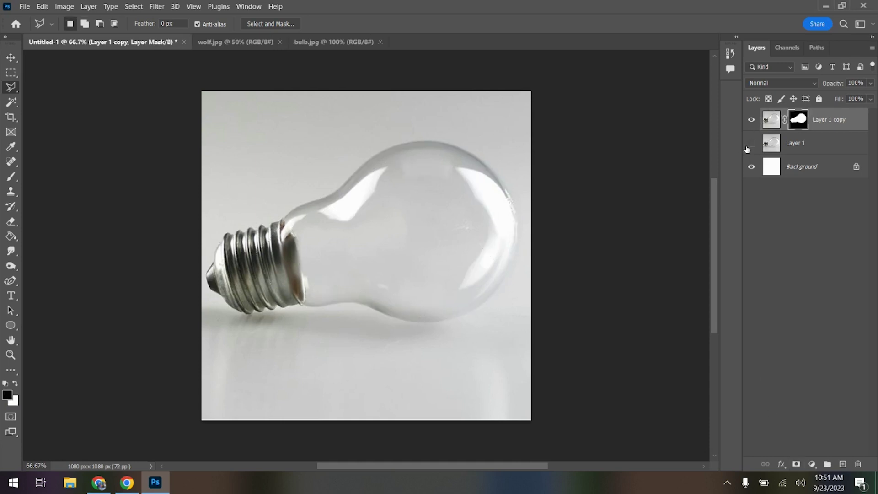
{"action": "left_click", "coordinate": [751, 166]}
{"action": "left_click", "coordinate": [751, 167]}
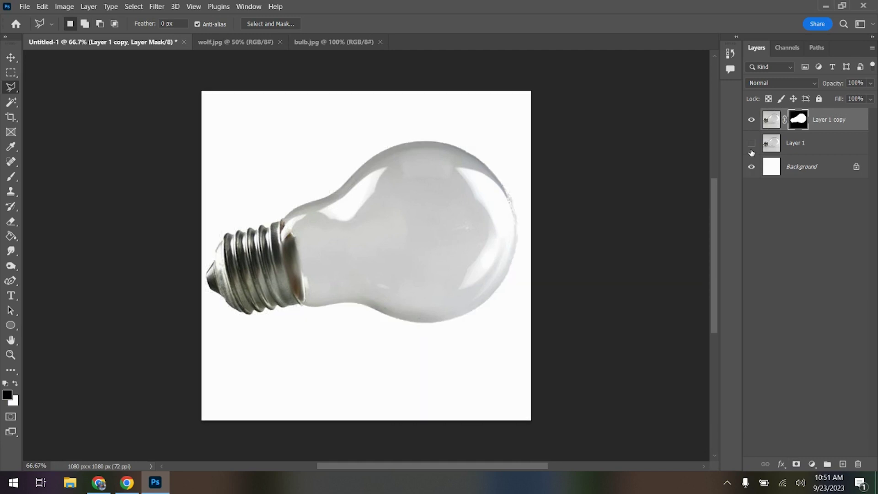
{"action": "left_click", "coordinate": [751, 143]}
Apply the bulb mask permanently to Layer 1 copy and bring wolf.jpg forward.
{"action": "right_click", "coordinate": [802, 116]}
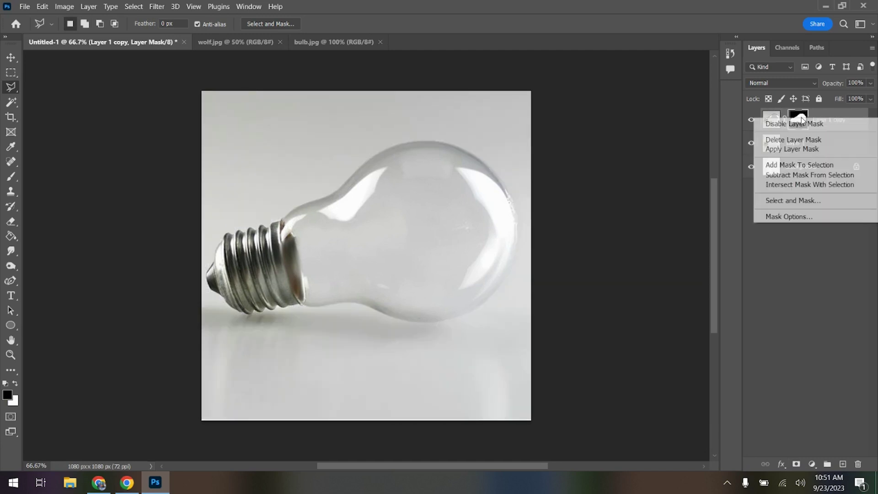
{"action": "left_click", "coordinate": [802, 148]}
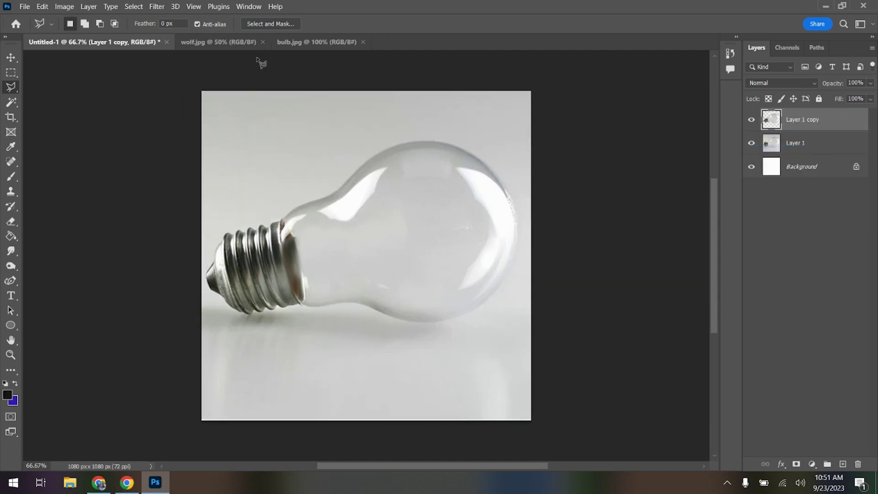
{"action": "left_click", "coordinate": [244, 44]}
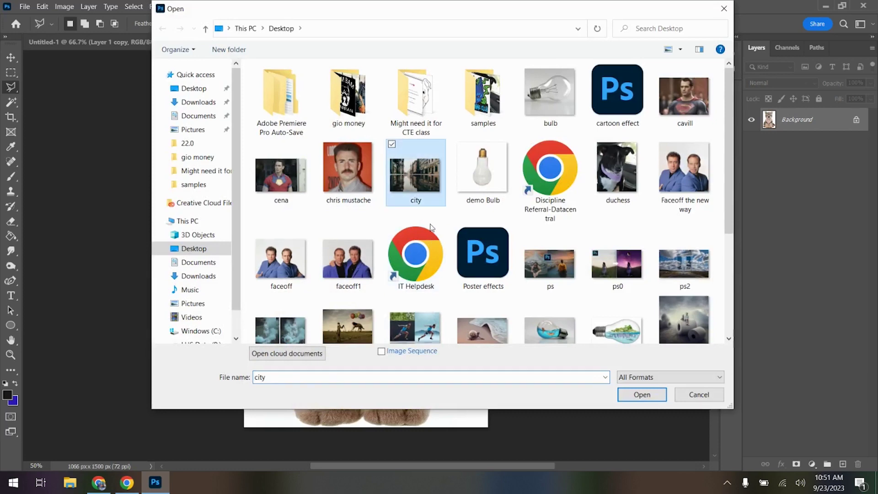
Copy the whole city.jpg image and paste it into the bulb document as a new layer.
{"action": "left_click", "coordinate": [640, 394]}
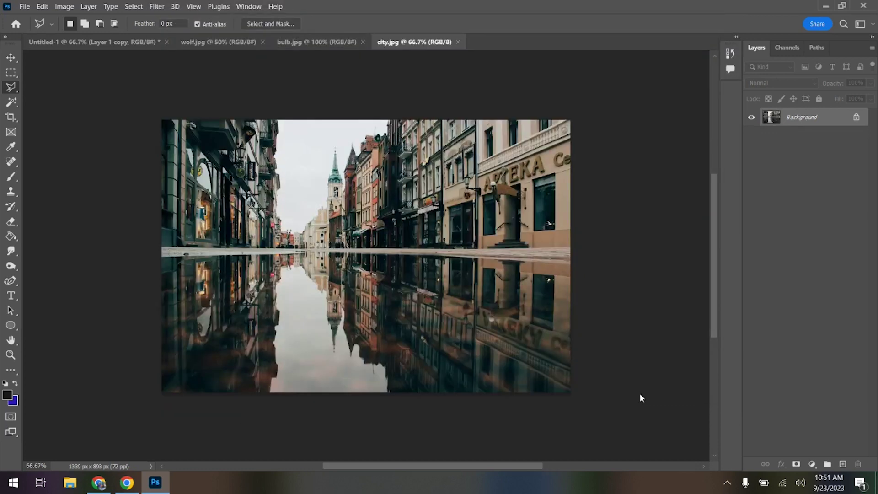
{"action": "key", "text": "ctrl+a"}
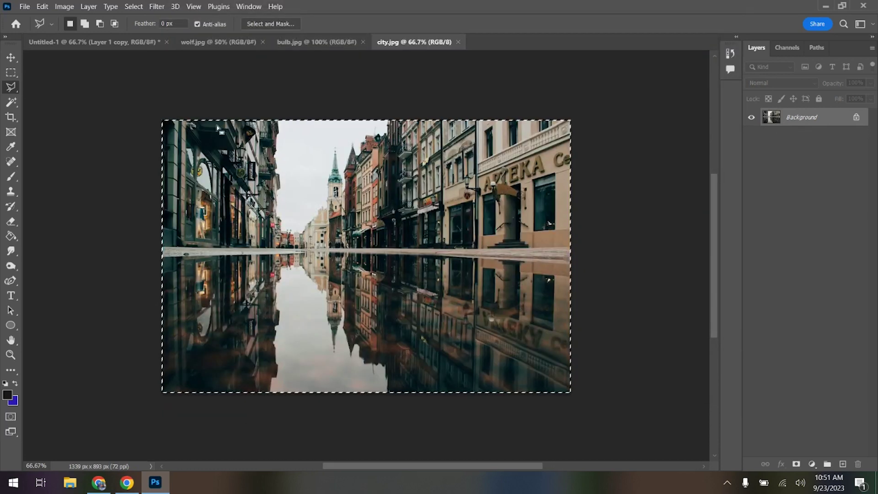
{"action": "left_click", "coordinate": [99, 42]}
{"action": "key", "text": "ctrl+v"}
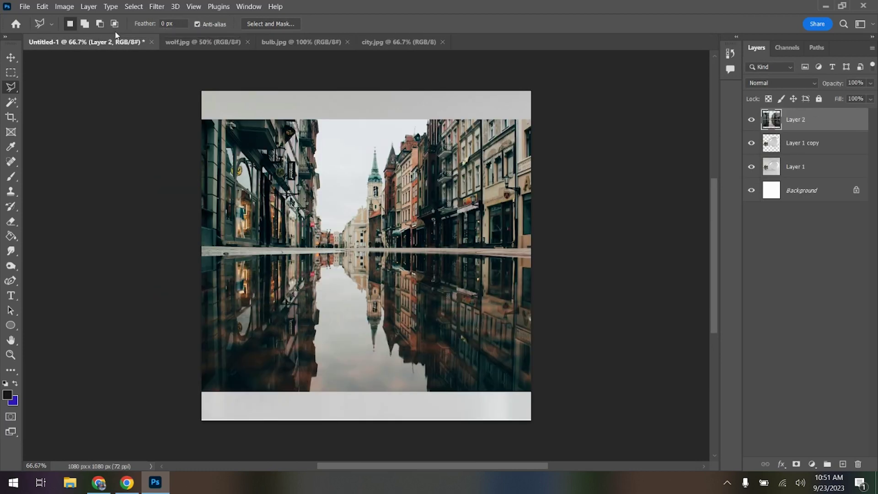
Scale the city layer to about 66%, rotate it to -13.66°, and set opacity to 61%.
{"action": "key", "text": "ctrl+t"}
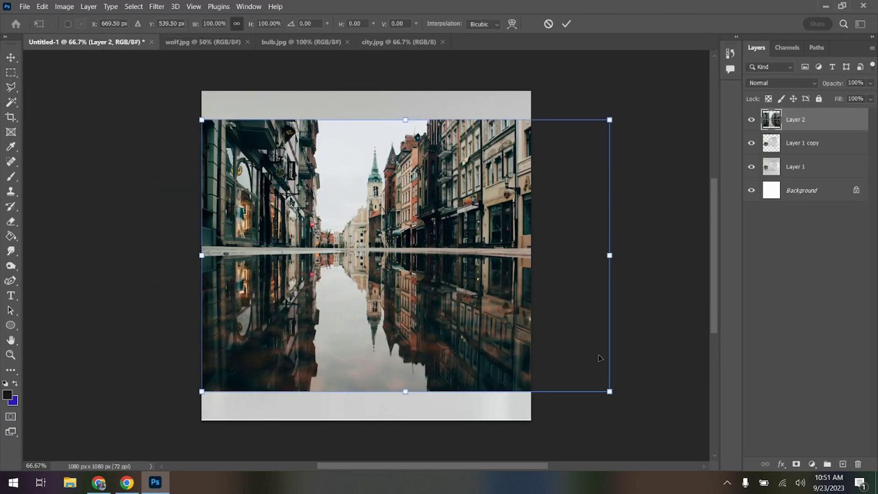
{"action": "left_click_drag", "start_coordinate": [619, 395], "coordinate": [521, 298]}
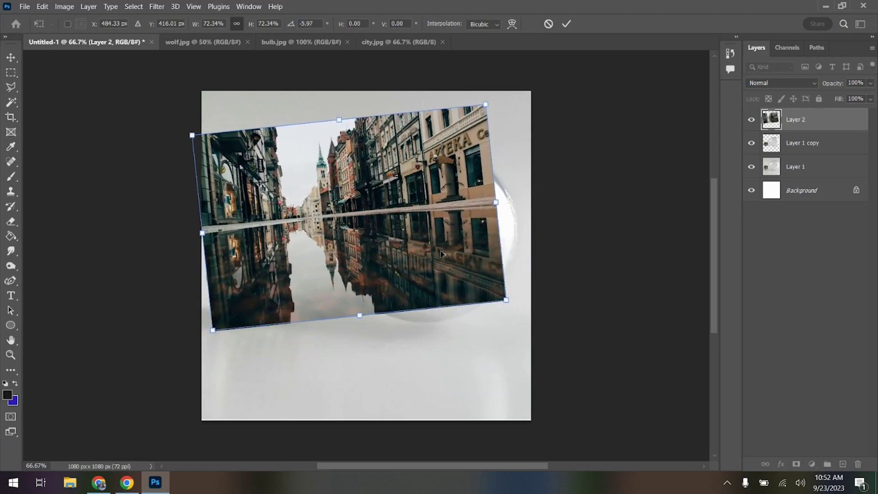
{"action": "left_click_drag", "start_coordinate": [444, 253], "coordinate": [476, 277]}
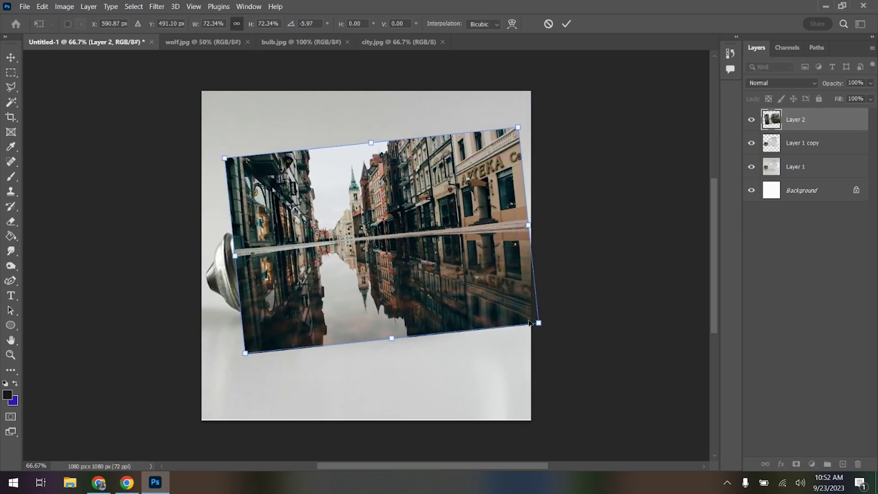
{"action": "mouse_move", "coordinate": [529, 323]}
{"action": "left_mouse_down"}
{"action": "mouse_move", "coordinate": [535, 327]}
{"action": "mouse_move", "coordinate": [521, 314]}
{"action": "left_mouse_up"}
{"action": "left_click_drag", "start_coordinate": [481, 260], "coordinate": [504, 265]}
{"action": "left_click", "coordinate": [870, 84]}
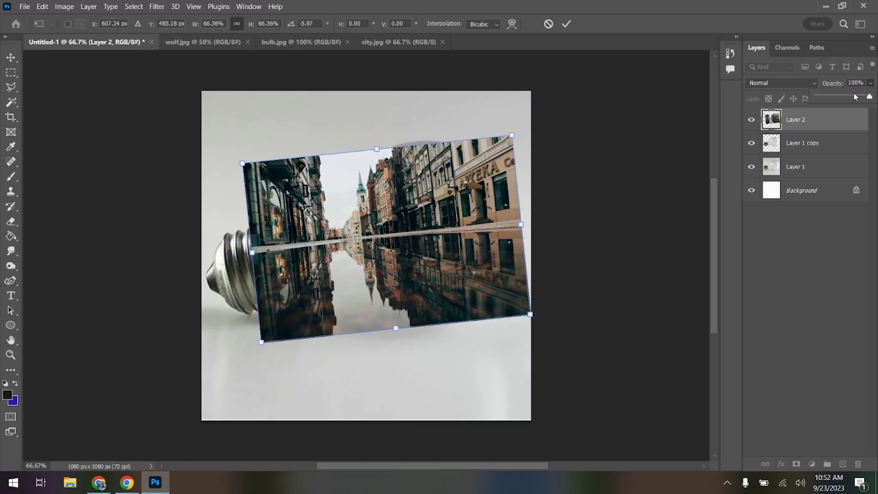
{"action": "left_click", "coordinate": [849, 95]}
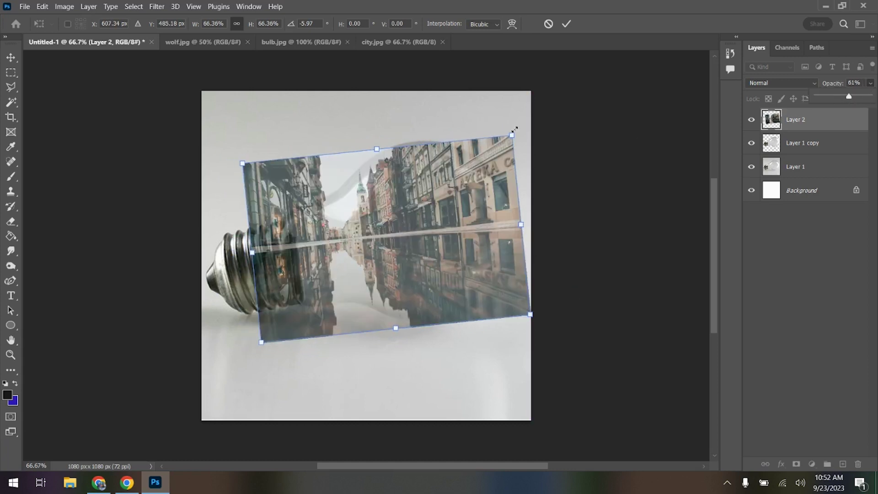
{"action": "left_click_drag", "start_coordinate": [521, 130], "coordinate": [503, 115]}
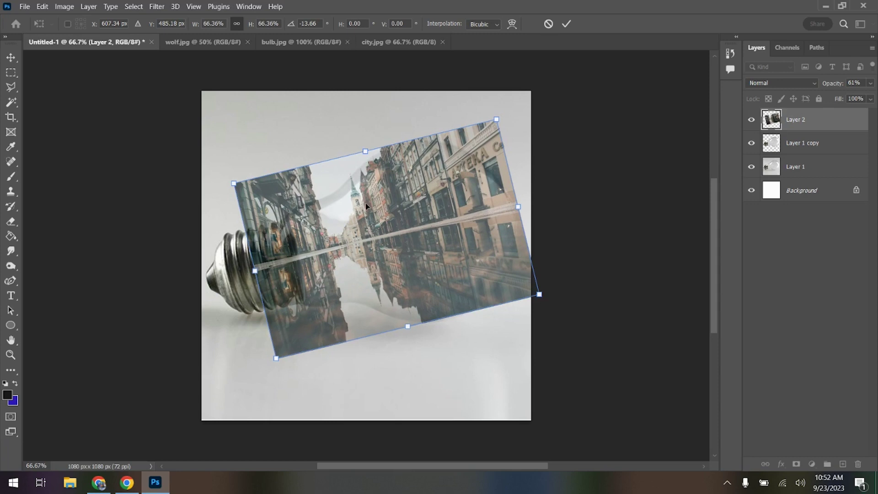
{"action": "key", "text": "Return"}
Restore the city layer to 100% opacity and place it below Layer 1 copy.
{"action": "left_click", "coordinate": [870, 84]}
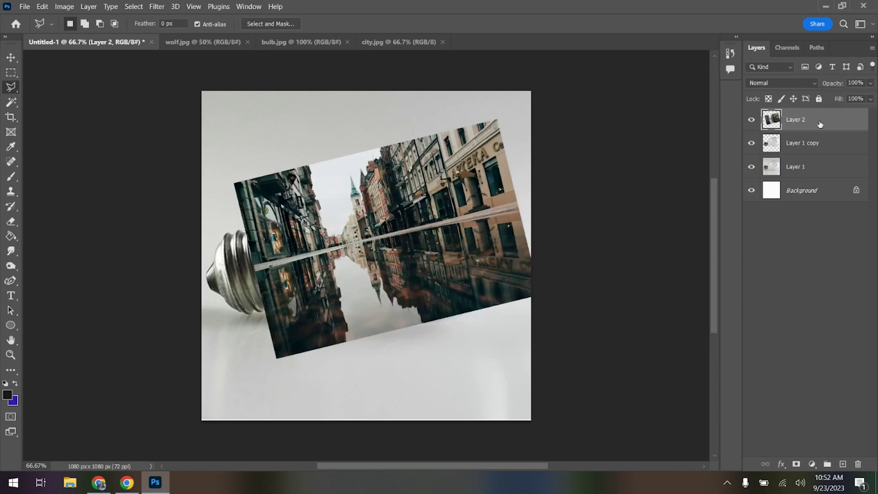
{"action": "left_click_drag", "start_coordinate": [818, 121], "coordinate": [816, 144]}
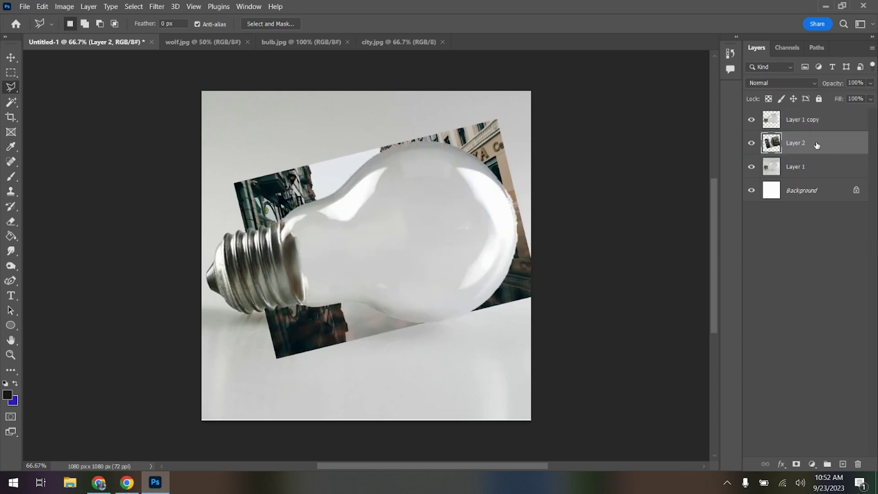
{"action": "left_click", "coordinate": [811, 120]}
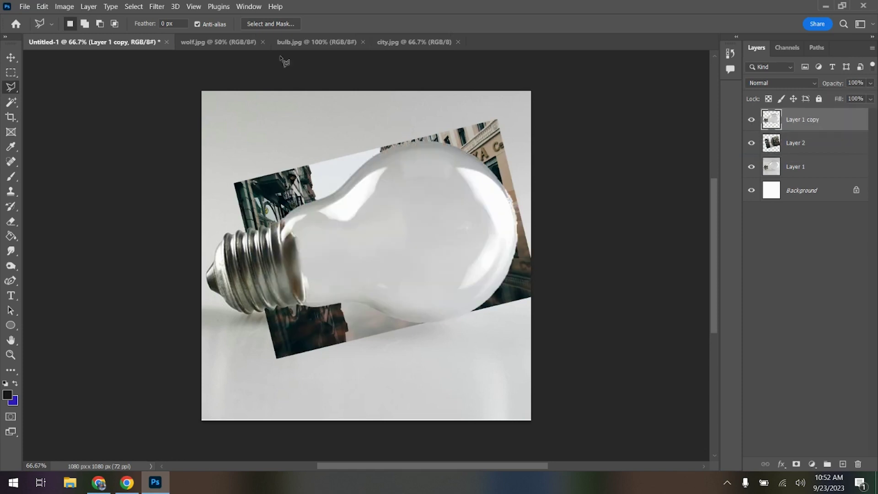
Load the bulb shape as a selection and add its hollow interior with a lasso outline.
{"action": "left_click", "coordinate": [134, 10]}
{"action": "left_click", "coordinate": [137, 140]}
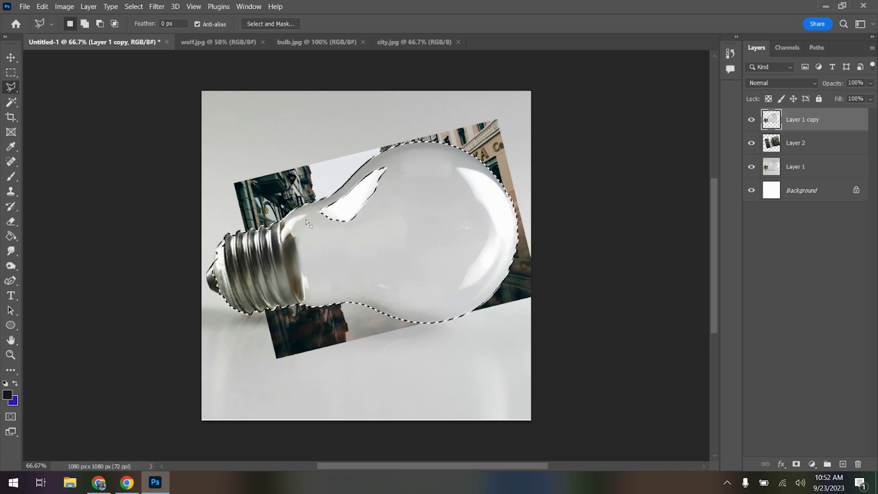
{"action": "key", "text": "shift"}
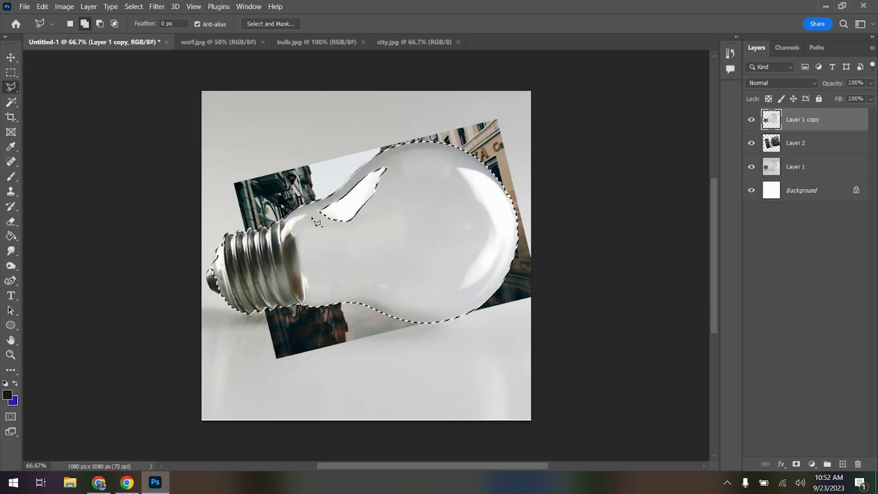
{"action": "left_click", "coordinate": [313, 216]}
{"action": "left_click", "coordinate": [330, 236]}
{"action": "left_click", "coordinate": [377, 222]}
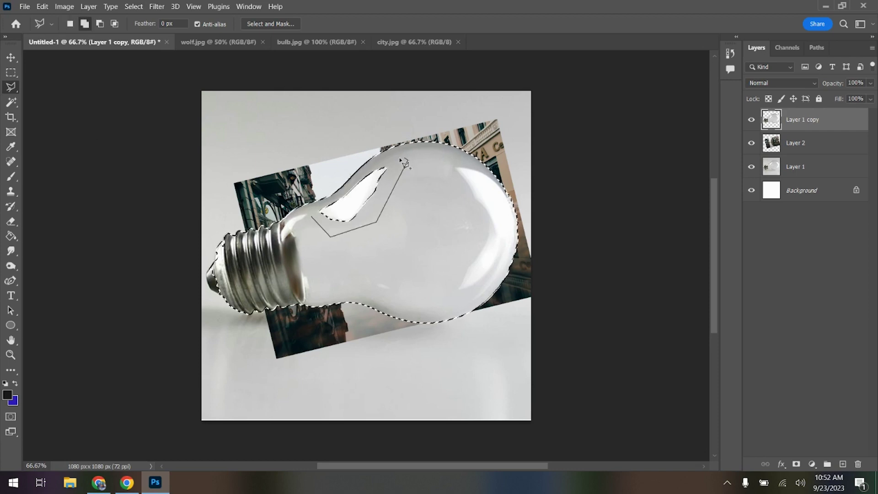
{"action": "left_click", "coordinate": [374, 161]}
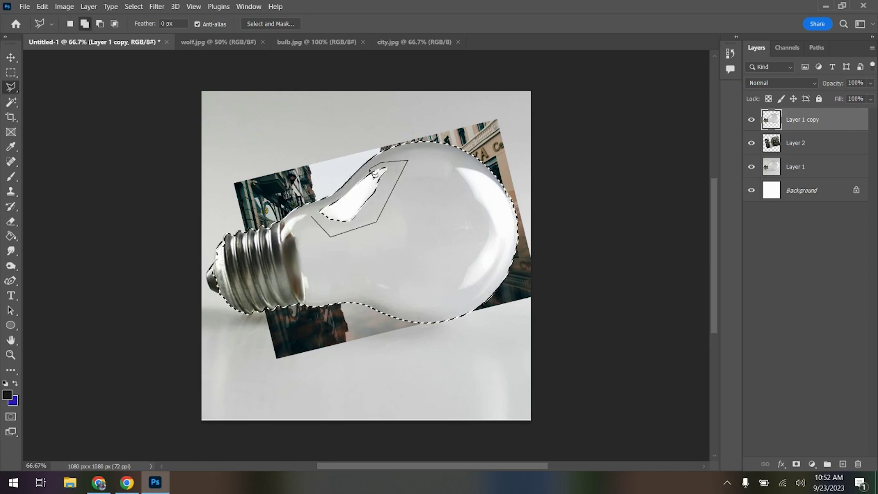
{"action": "left_click", "coordinate": [313, 217]}
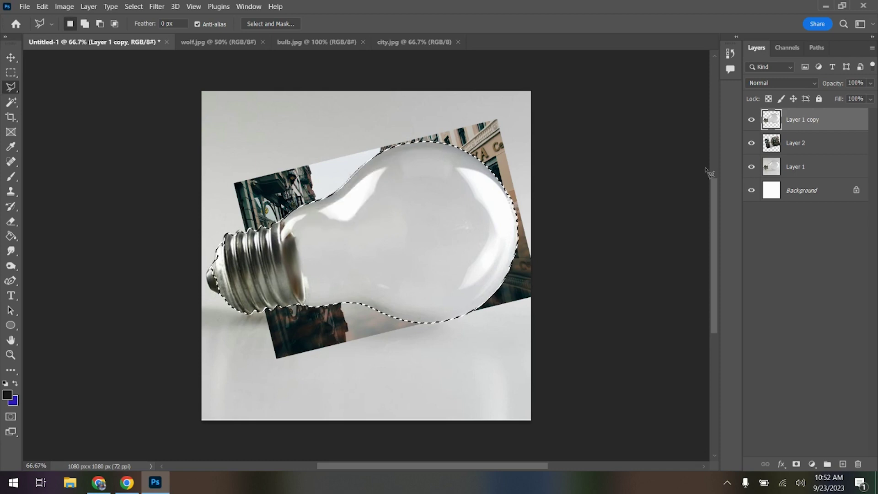
Hide Layer 1 copy and mask the city layer to the bulb selection.
{"action": "left_click", "coordinate": [750, 120]}
{"action": "left_click", "coordinate": [809, 142]}
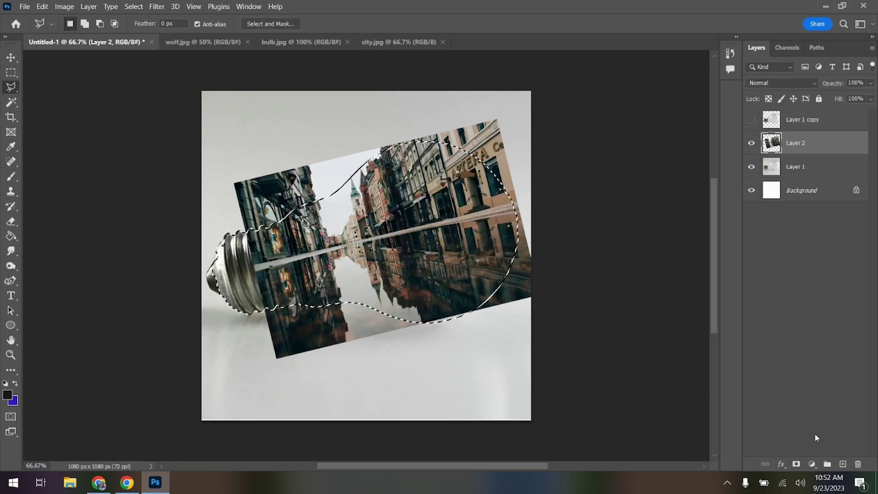
{"action": "left_click", "coordinate": [796, 464]}
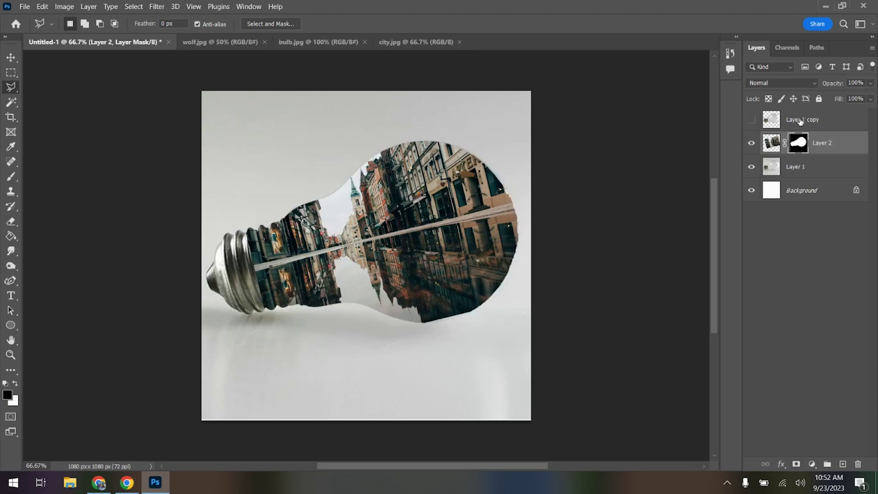
Nudge the city image slightly right and enlarge it to about 115% inside the bulb.
{"action": "left_click", "coordinate": [777, 145]}
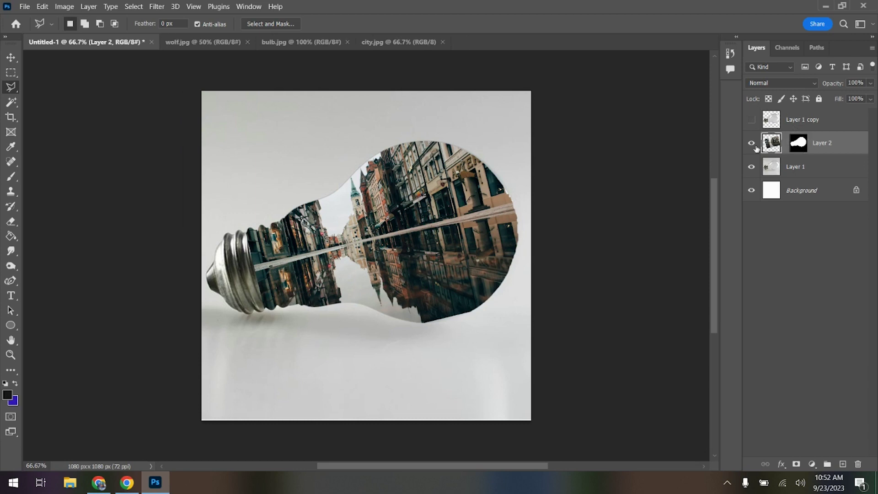
{"action": "left_click", "coordinate": [10, 57]}
{"action": "left_click_drag", "start_coordinate": [381, 234], "coordinate": [389, 234]}
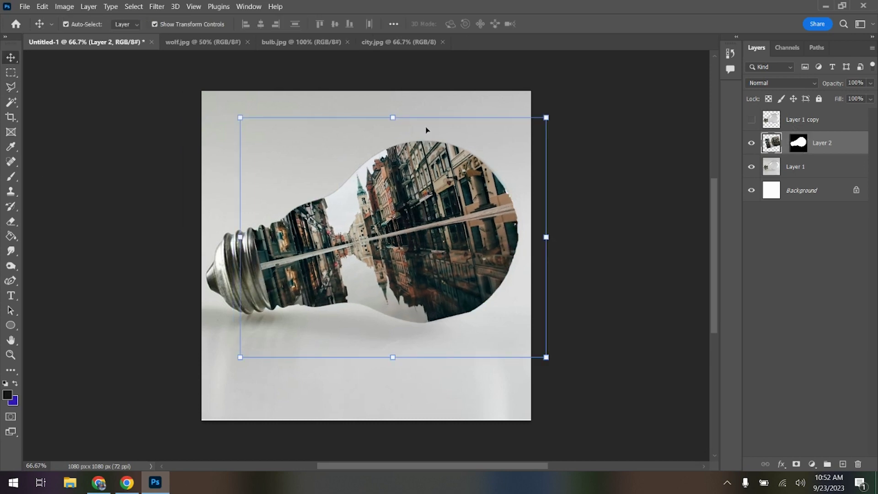
{"action": "left_click_drag", "start_coordinate": [392, 115], "coordinate": [393, 99]}
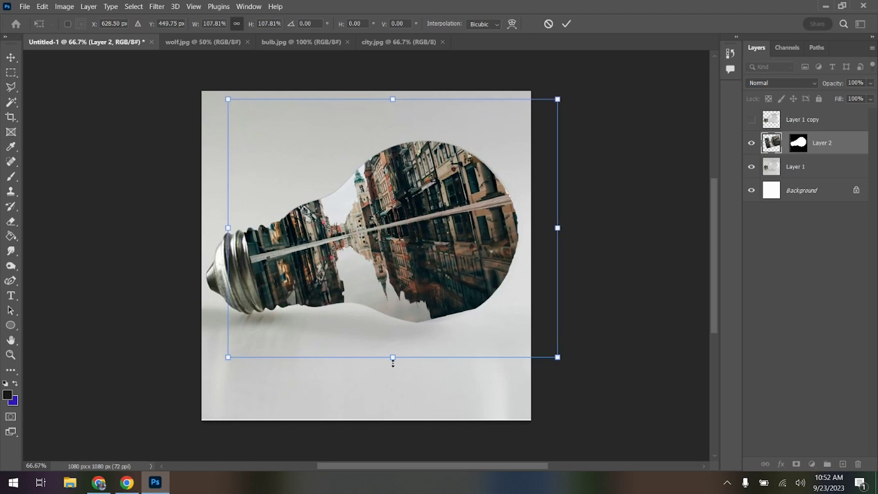
{"action": "left_click_drag", "start_coordinate": [393, 364], "coordinate": [396, 378]}
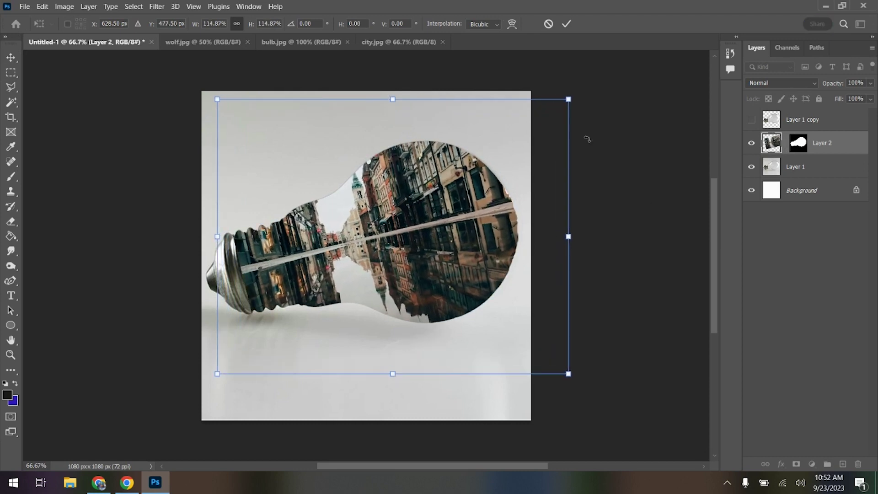
{"action": "key", "text": "Return"}
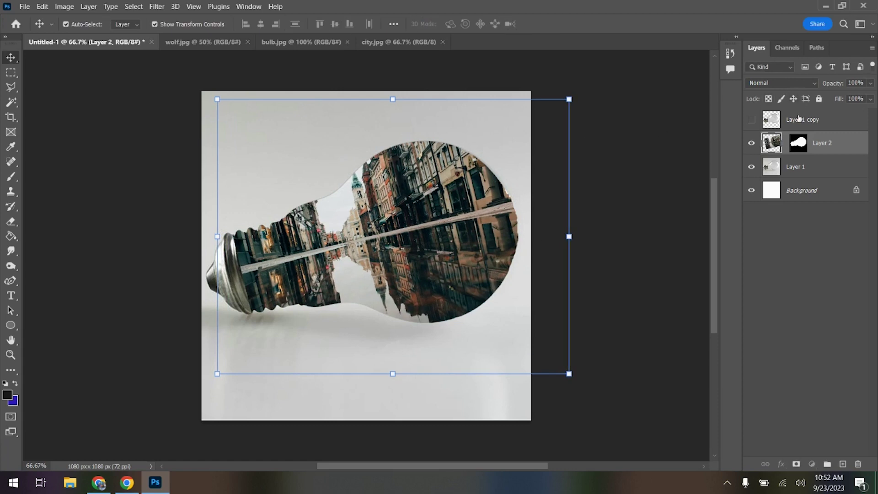
Make Layer 1 copy active and visible again above the city.
{"action": "left_click", "coordinate": [798, 119]}
{"action": "left_click", "coordinate": [751, 119]}
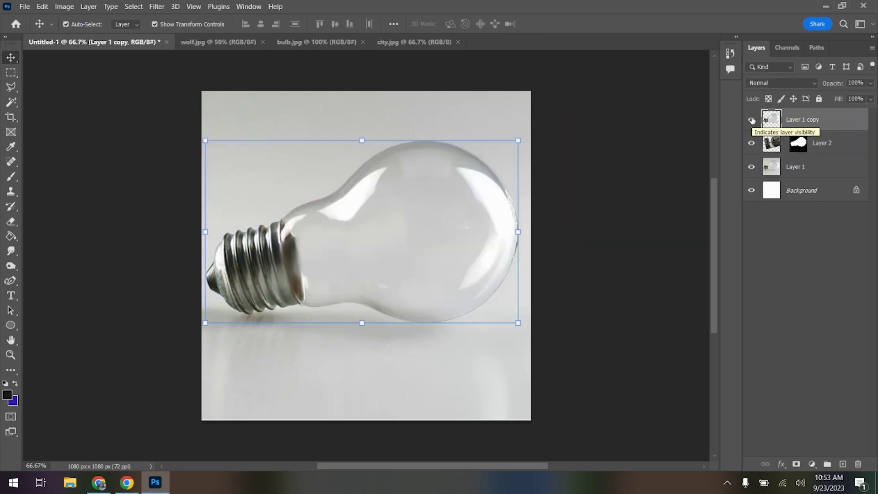
{"action": "left_click", "coordinate": [796, 82]}
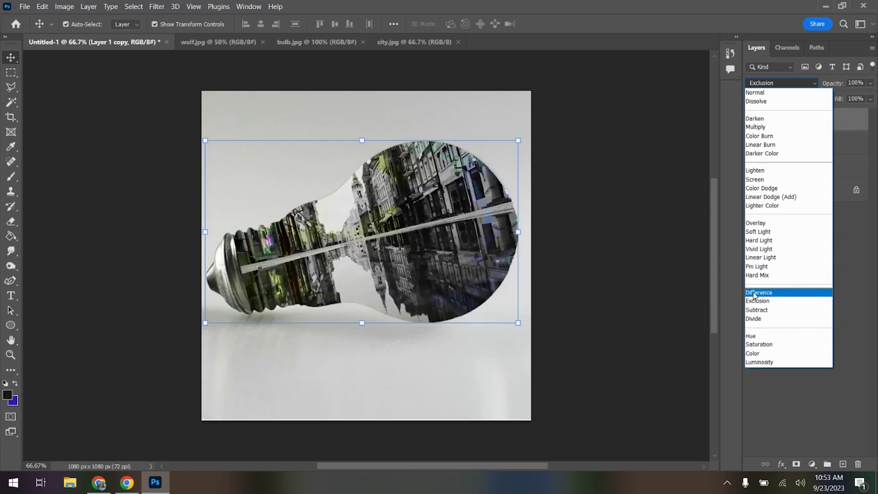
Set Layer 1 copy's blend mode to Multiply.
{"action": "left_click", "coordinate": [776, 130]}
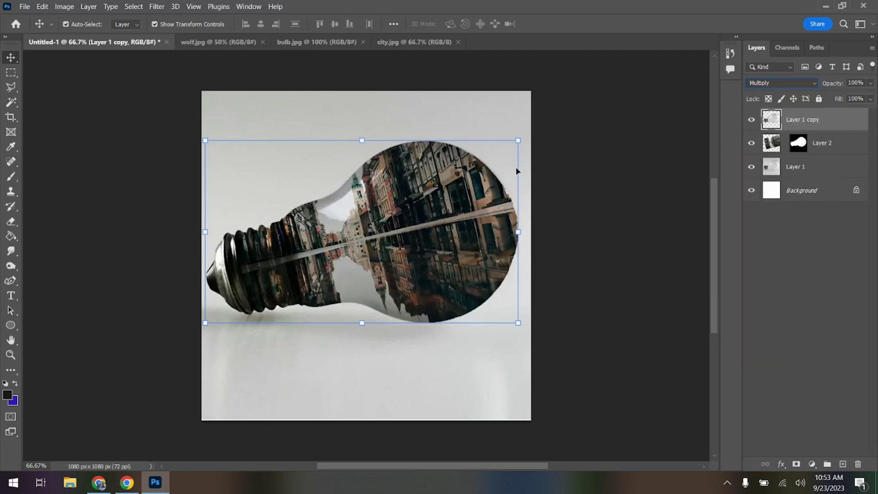
{"action": "double_click", "coordinate": [840, 119]}
Split the This Layer Blend If dark slider so the bulb's dark tones fade from 17.
{"action": "left_click_drag", "start_coordinate": [608, 75], "coordinate": [638, 94]}
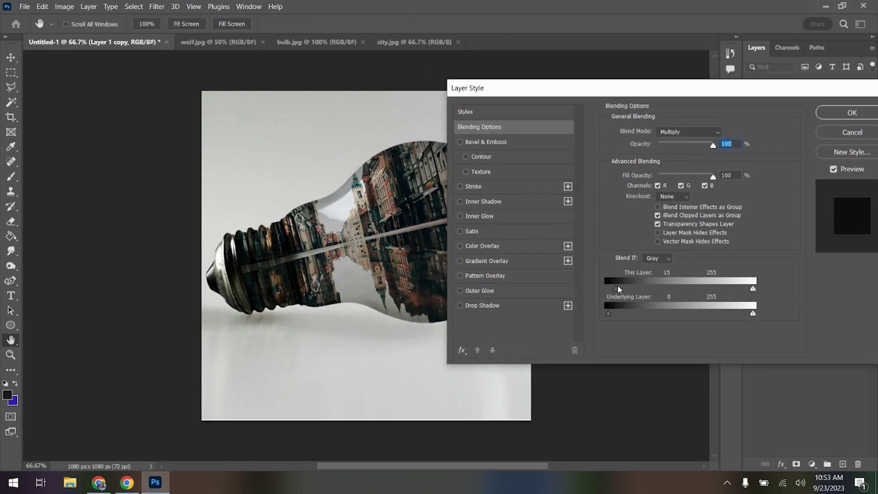
{"action": "left_click_drag", "start_coordinate": [617, 286], "coordinate": [690, 262]}
{"action": "left_click_drag", "start_coordinate": [660, 88], "coordinate": [693, 103]}
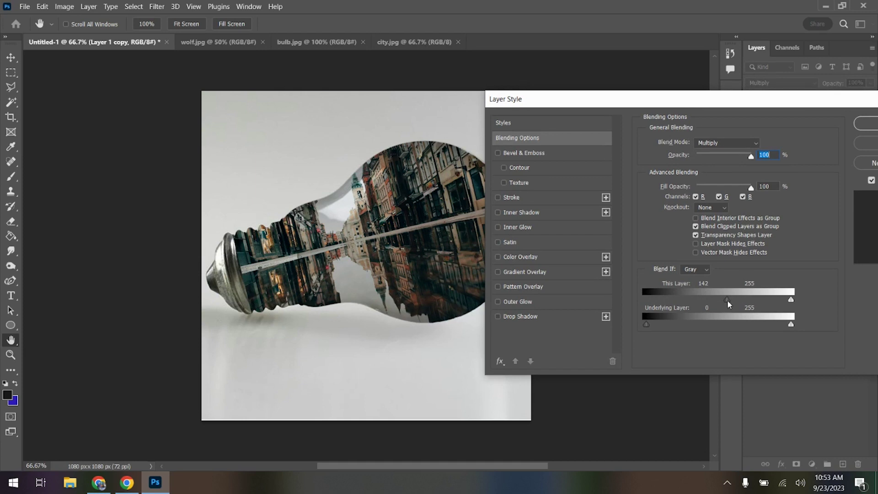
{"action": "left_click_drag", "start_coordinate": [729, 298], "coordinate": [770, 293]}
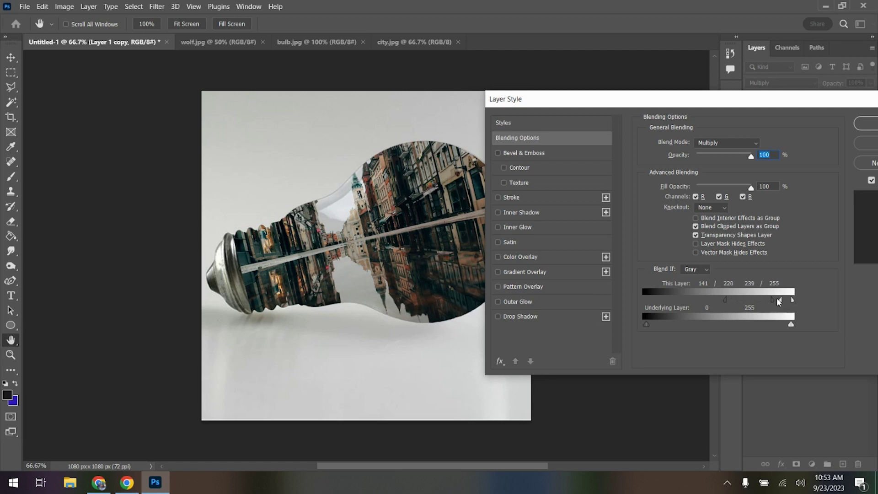
{"action": "left_click_drag", "start_coordinate": [719, 302], "coordinate": [656, 305]}
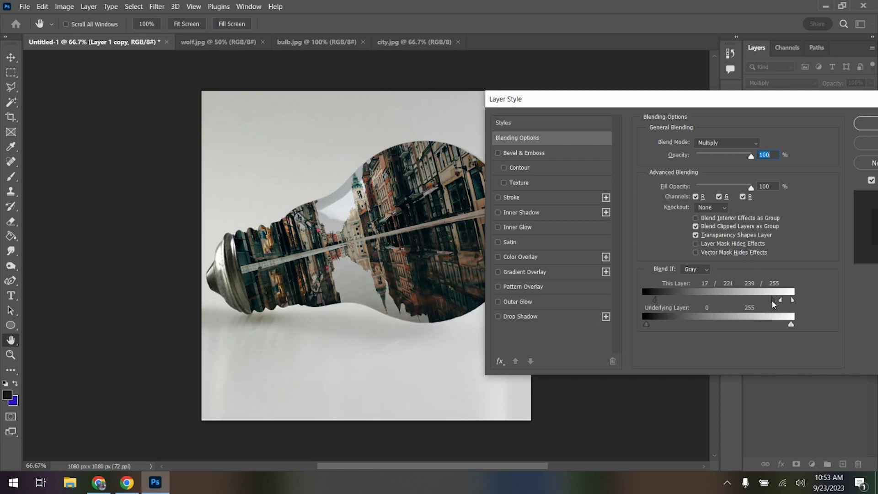
{"action": "left_click_drag", "start_coordinate": [771, 300], "coordinate": [747, 300]}
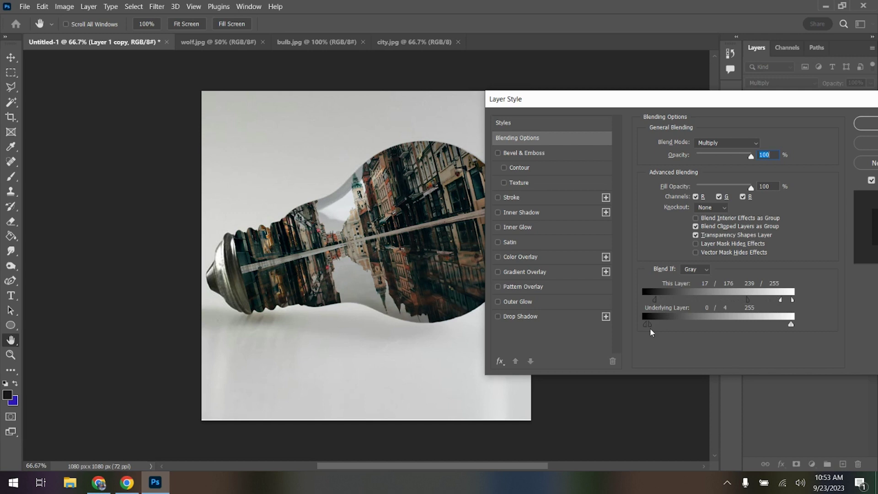
Split the Underlying Layer Blend If sliders to 88/142–227/255 and accept the layer style.
{"action": "left_click_drag", "start_coordinate": [651, 326], "coordinate": [716, 317]}
{"action": "mouse_move", "coordinate": [790, 325]}
{"action": "left_mouse_down"}
{"action": "mouse_move", "coordinate": [742, 322]}
{"action": "mouse_move", "coordinate": [776, 318]}
{"action": "left_mouse_up"}
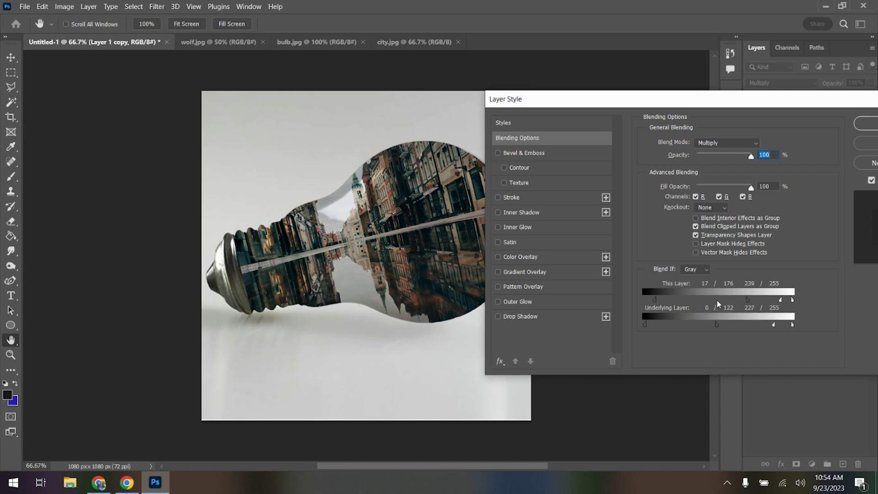
{"action": "left_click_drag", "start_coordinate": [736, 297], "coordinate": [708, 294]}
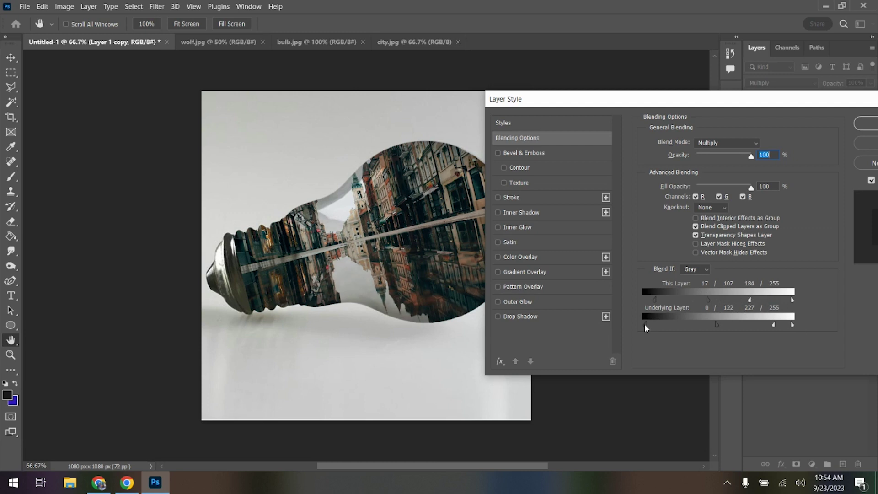
{"action": "left_click_drag", "start_coordinate": [645, 324], "coordinate": [675, 328]}
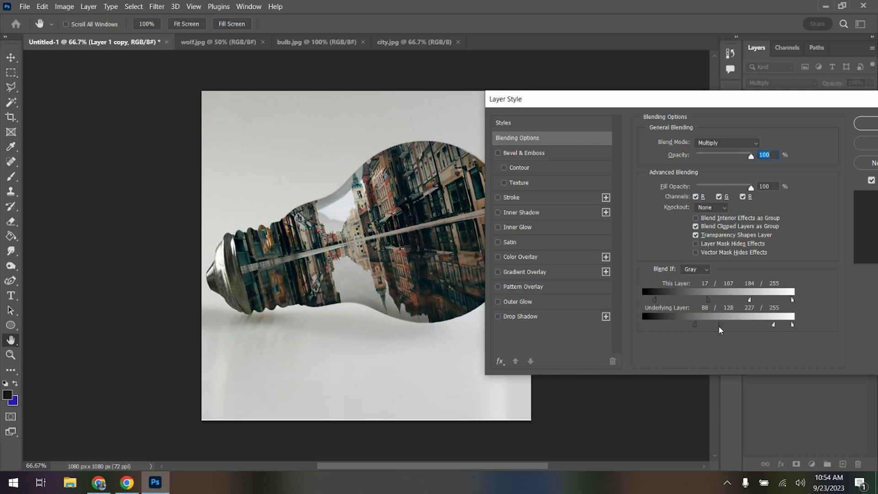
{"action": "left_click_drag", "start_coordinate": [719, 326], "coordinate": [726, 328]}
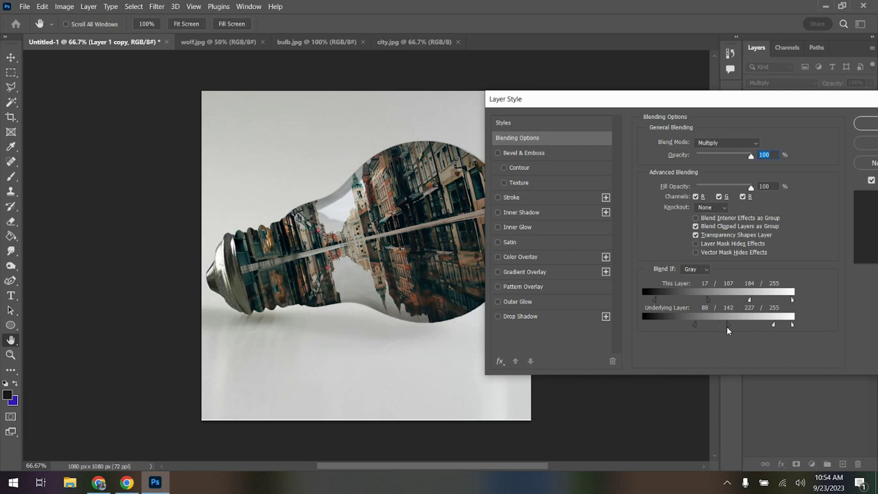
{"action": "left_click", "coordinate": [869, 125]}
{"action": "left_click", "coordinate": [803, 144]}
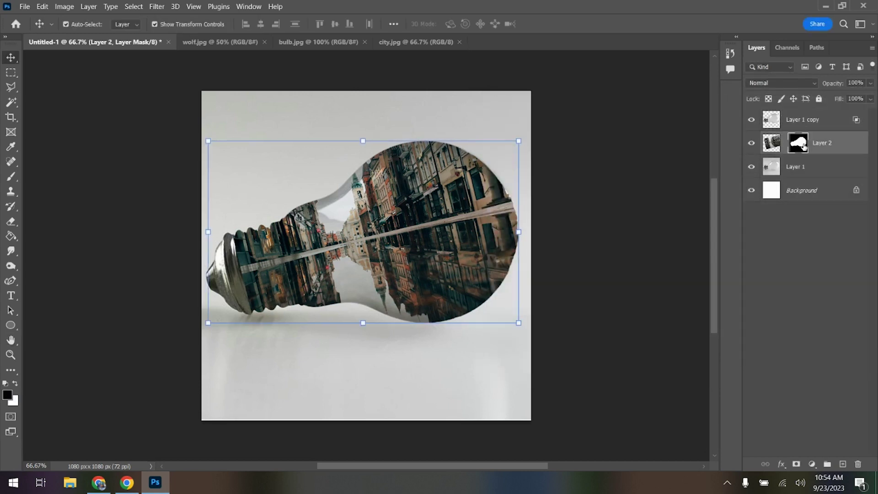
{"action": "right_click", "coordinate": [802, 145]}
Paint Layer 2's mask black over the screw base, white near the neck, then apply it.
{"action": "left_click", "coordinate": [798, 176]}
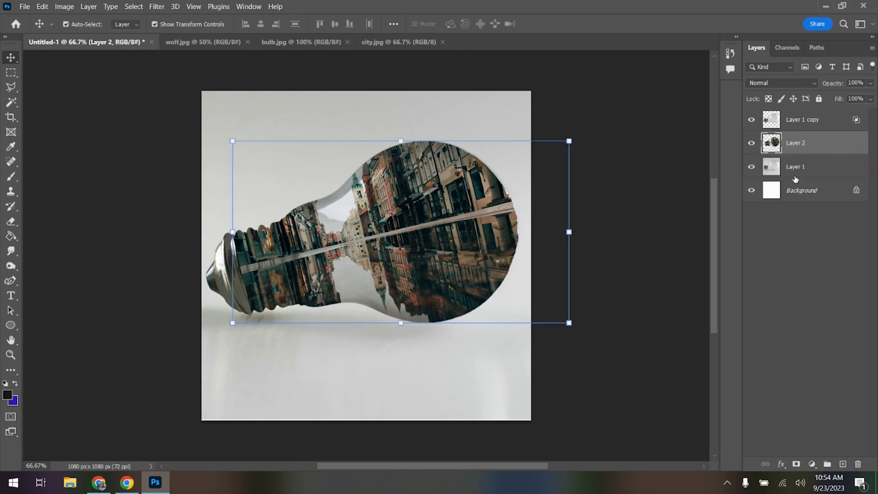
{"action": "key", "text": "ctrl+z"}
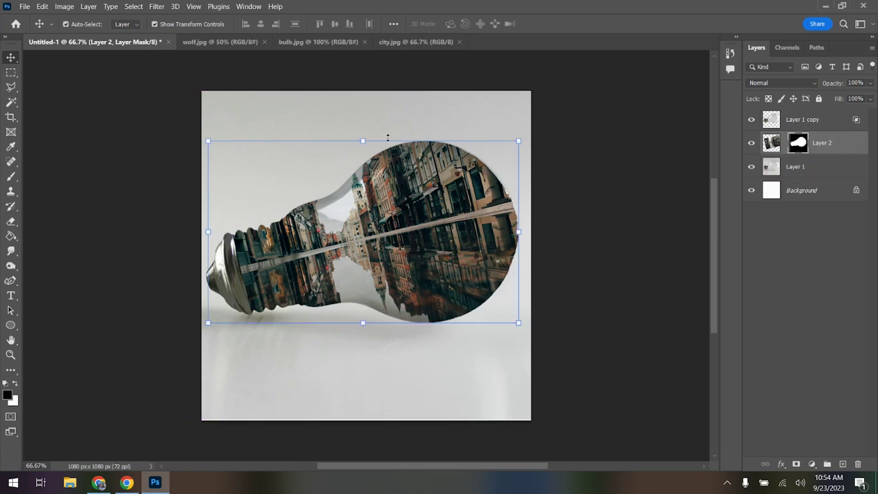
{"action": "left_click", "coordinate": [11, 176]}
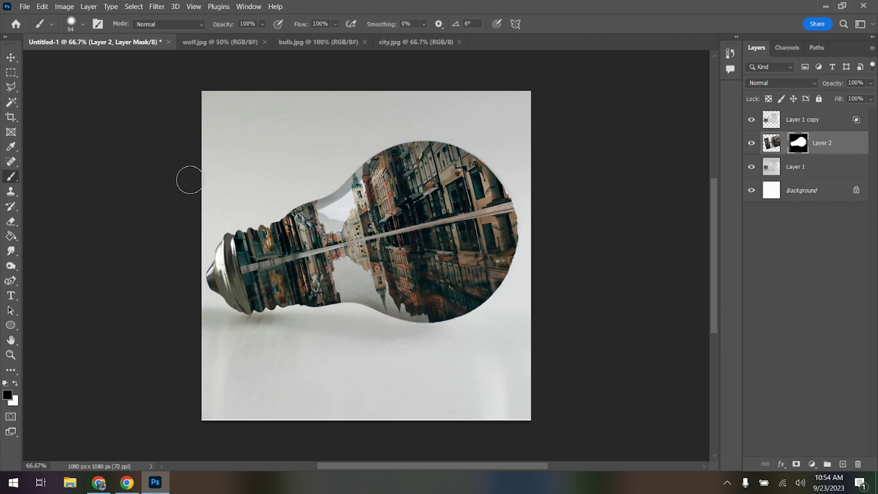
{"action": "mouse_move", "coordinate": [255, 300]}
{"action": "left_mouse_down"}
{"action": "mouse_move", "coordinate": [267, 279]}
{"action": "mouse_move", "coordinate": [269, 219]}
{"action": "mouse_move", "coordinate": [292, 293]}
{"action": "mouse_move", "coordinate": [274, 219]}
{"action": "mouse_move", "coordinate": [302, 296]}
{"action": "left_mouse_up"}
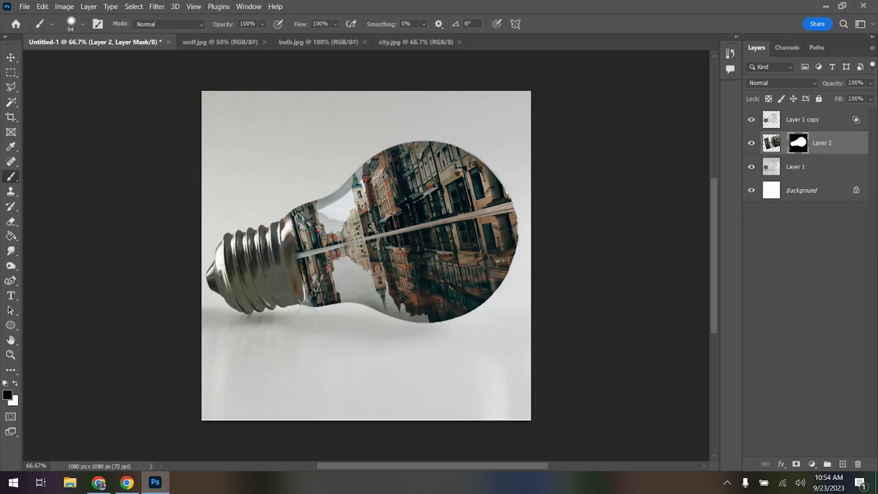
{"action": "left_click", "coordinate": [16, 384]}
{"action": "mouse_move", "coordinate": [312, 282]}
{"action": "left_mouse_down"}
{"action": "mouse_move", "coordinate": [293, 242]}
{"action": "mouse_move", "coordinate": [302, 229]}
{"action": "mouse_move", "coordinate": [295, 213]}
{"action": "mouse_move", "coordinate": [300, 247]}
{"action": "left_mouse_up"}
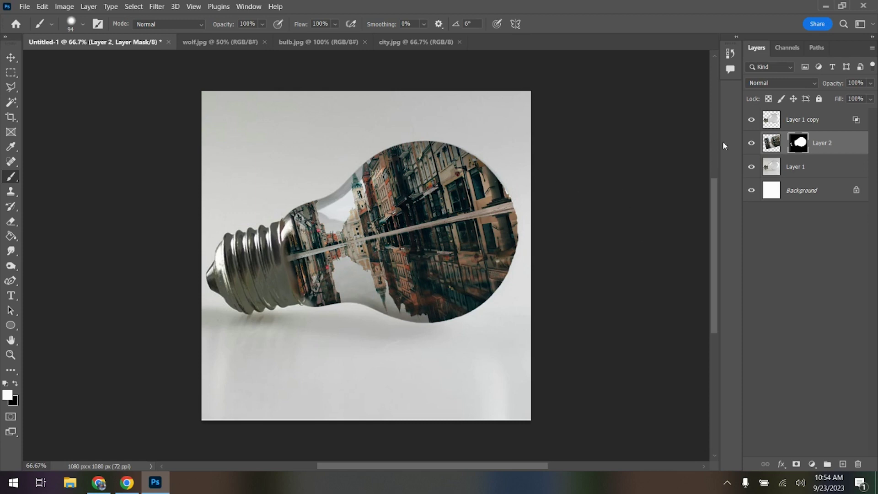
{"action": "right_click", "coordinate": [794, 147]}
{"action": "left_click", "coordinate": [791, 177]}
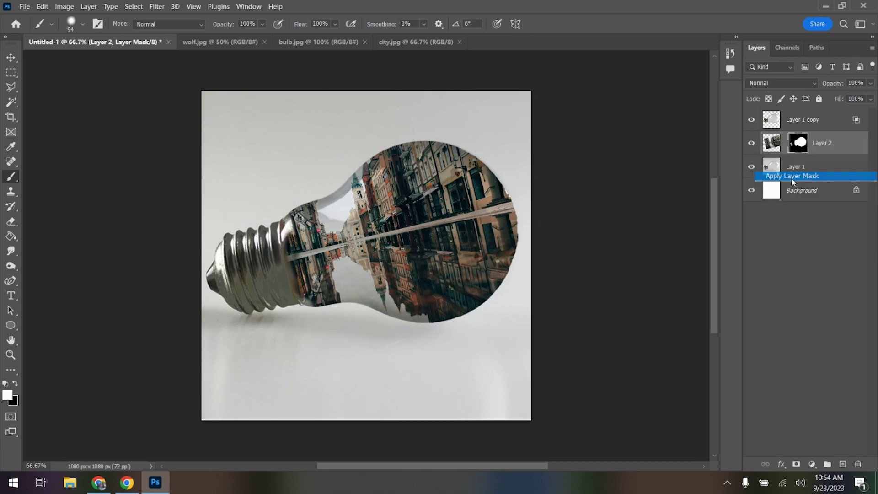
Set Layer 2 to Color Burn and trim its darkest and brightest tones with Blend If.
{"action": "left_click", "coordinate": [775, 81]}
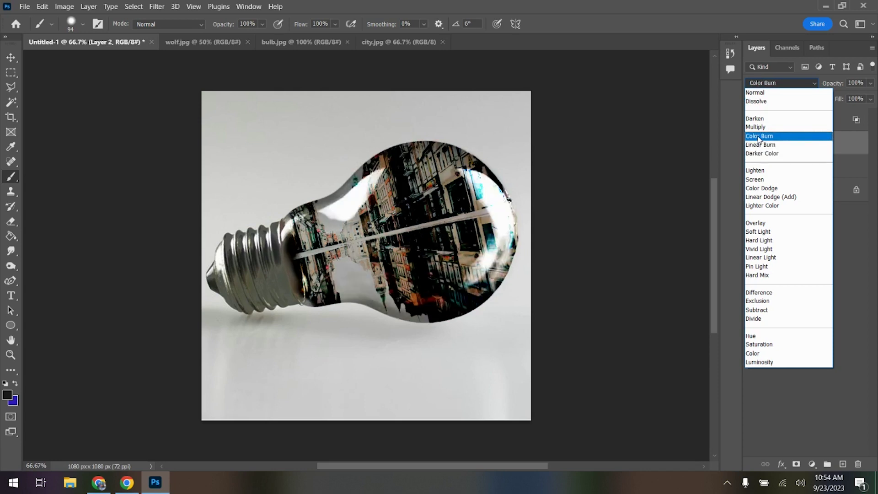
{"action": "left_click", "coordinate": [758, 137]}
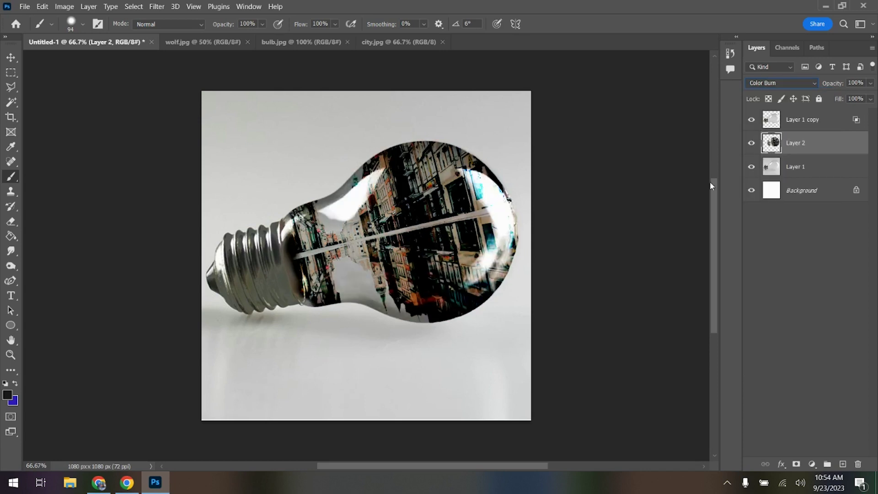
{"action": "double_click", "coordinate": [824, 145]}
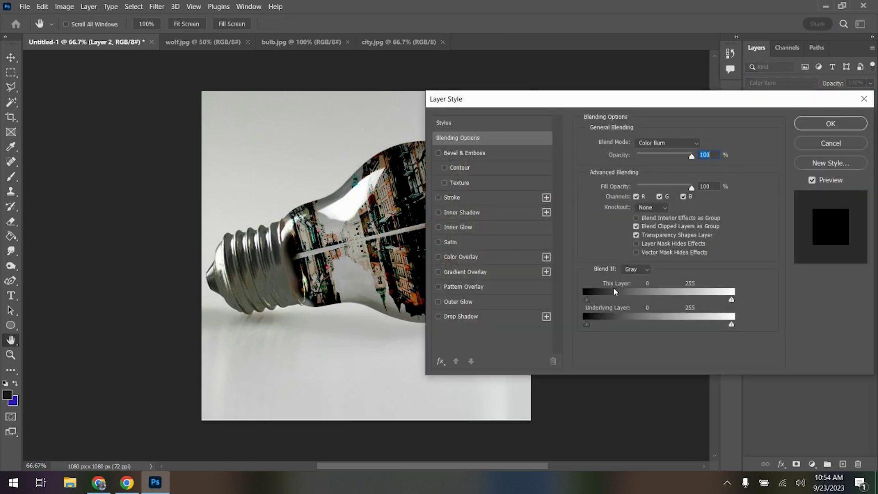
{"action": "left_click_drag", "start_coordinate": [587, 299], "coordinate": [599, 300]}
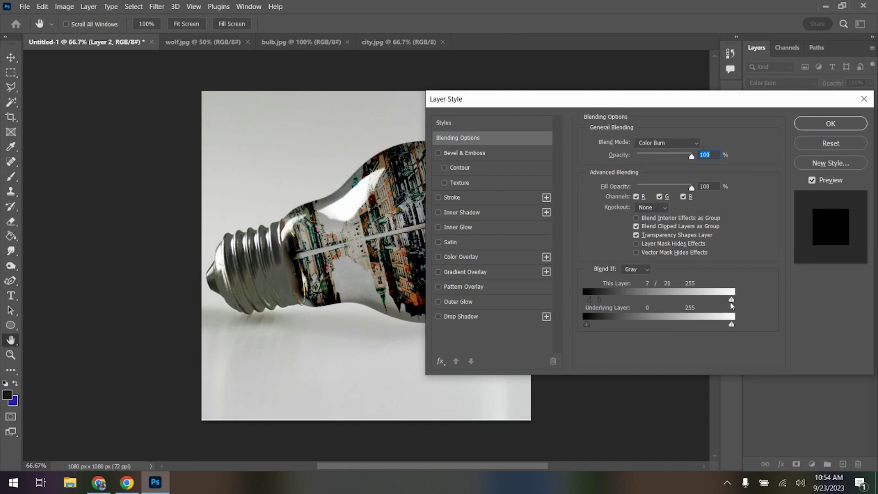
{"action": "left_click_drag", "start_coordinate": [729, 300], "coordinate": [674, 301]}
Split Layer 2's Underlying Layer Blend If sliders, accept, and duplicate Layer 2.
{"action": "key", "text": "alt"}
{"action": "left_click_drag", "start_coordinate": [588, 324], "coordinate": [645, 325]}
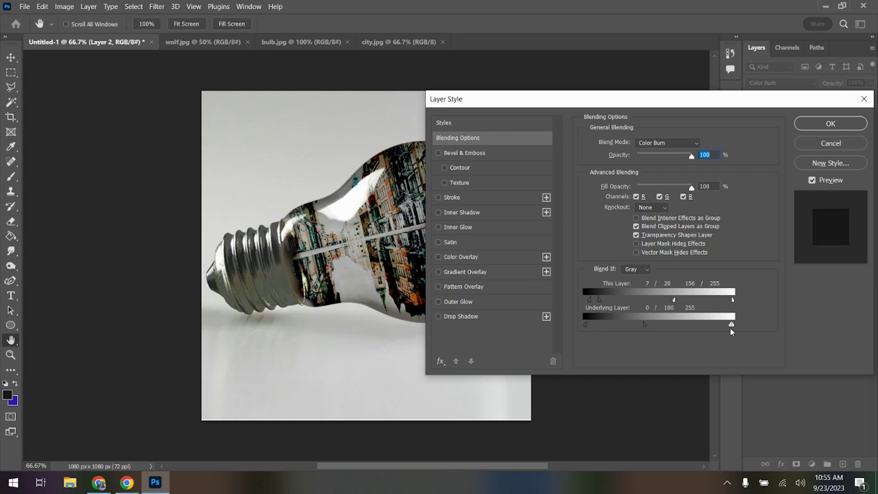
{"action": "key", "text": "alt"}
{"action": "left_click_drag", "start_coordinate": [731, 324], "coordinate": [696, 323]}
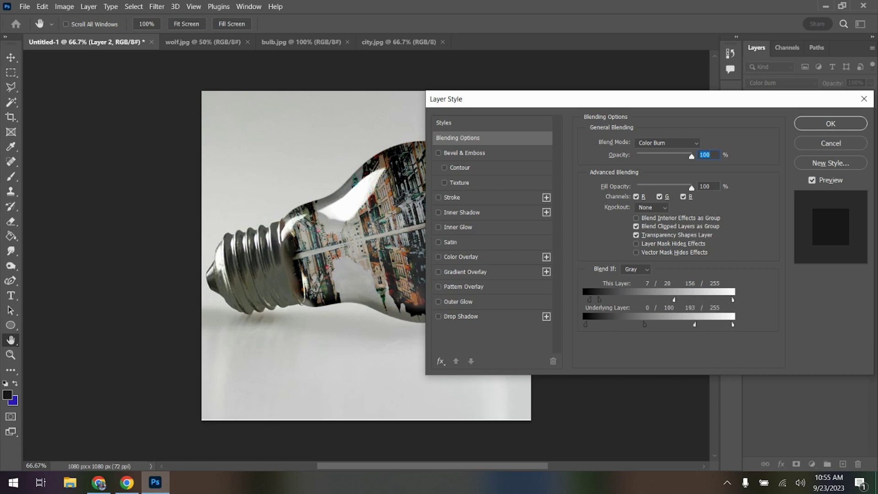
{"action": "left_click", "coordinate": [840, 127]}
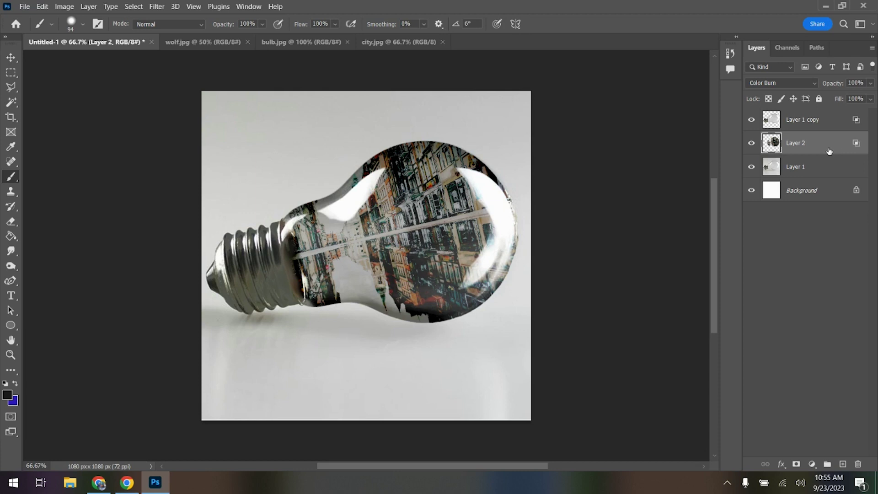
{"action": "left_click_drag", "start_coordinate": [829, 151], "coordinate": [842, 463]}
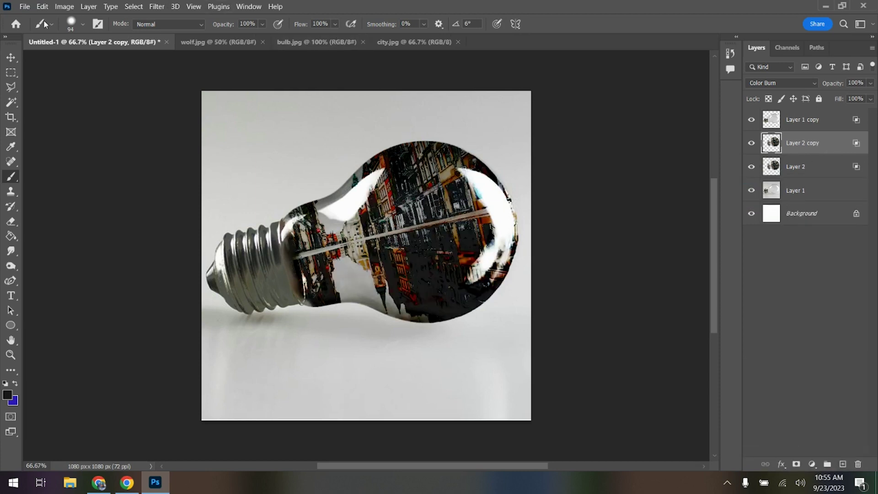
Flip Layer 2 copy vertically, shift it down below the bulb, and add a layer mask.
{"action": "key", "text": "ctrl+t"}
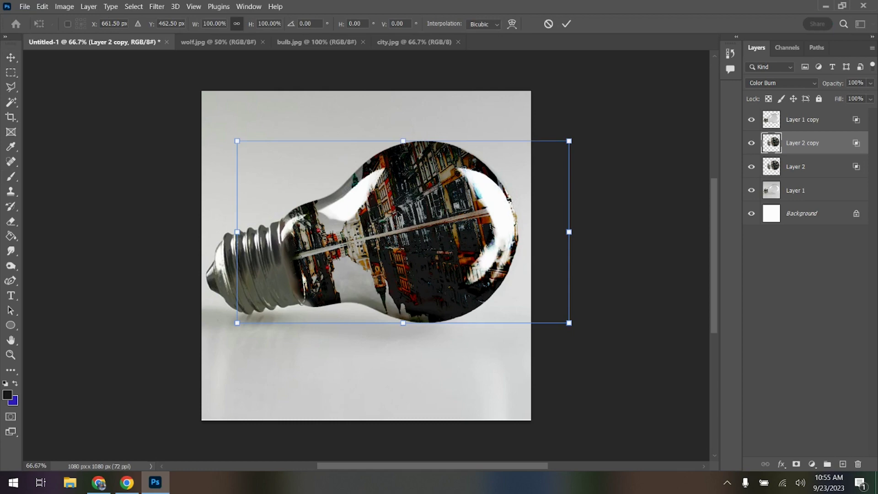
{"action": "right_click", "coordinate": [398, 213]}
{"action": "left_click", "coordinate": [438, 445]}
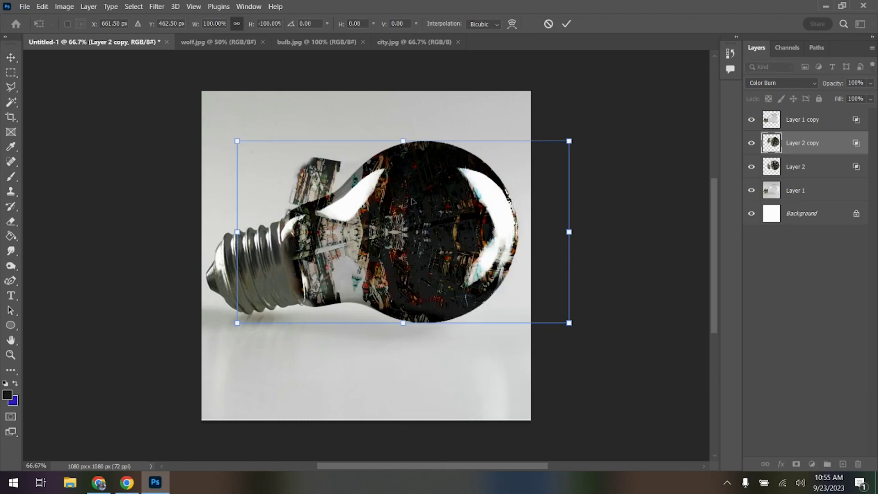
{"action": "left_click_drag", "start_coordinate": [399, 201], "coordinate": [409, 313]}
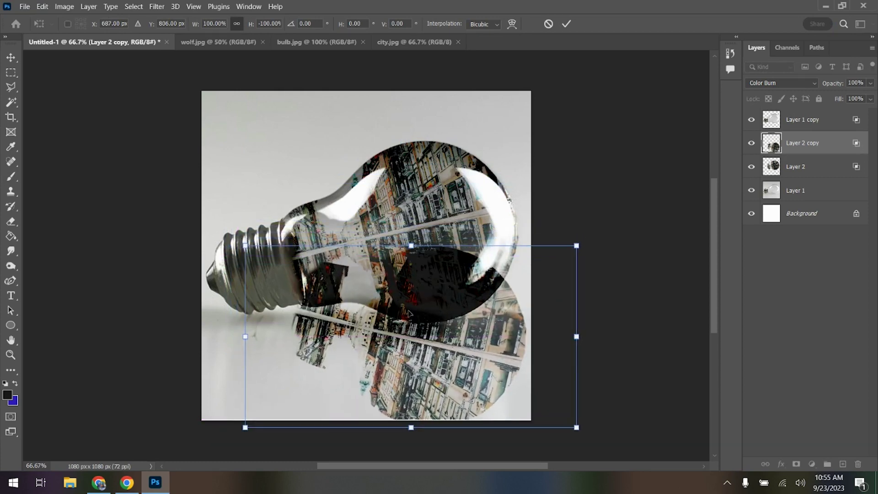
{"action": "key", "text": "Return"}
{"action": "key", "text": "b"}
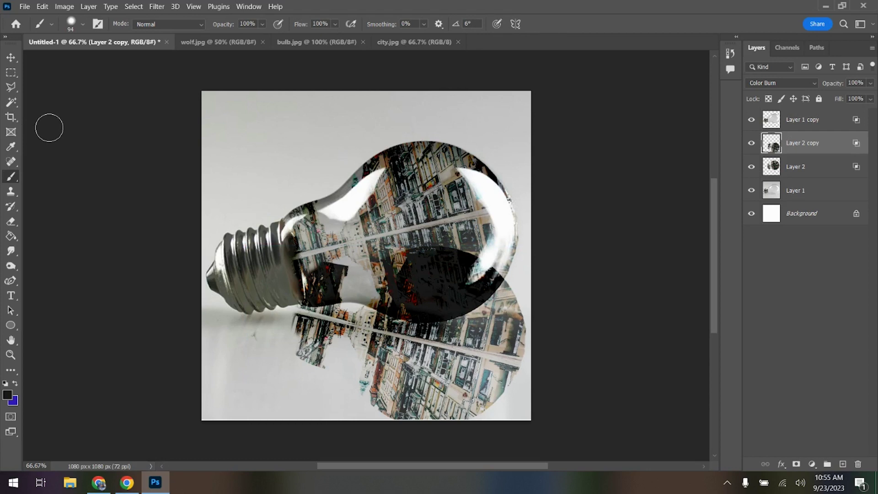
{"action": "left_click", "coordinate": [795, 464]}
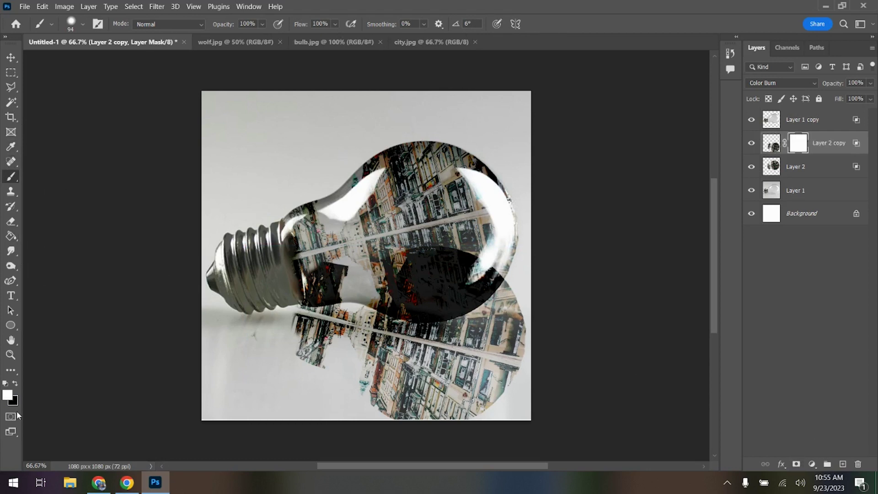
Hide the lower mirrored city on the mask with a 193 px black brush.
{"action": "left_click", "coordinate": [15, 383]}
{"action": "left_click", "coordinate": [82, 24]}
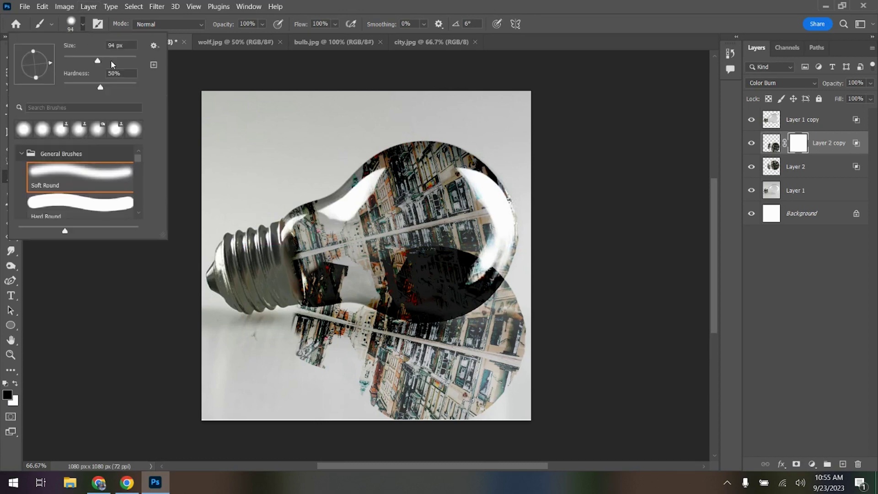
{"action": "left_click", "coordinate": [118, 62]}
{"action": "left_click", "coordinate": [274, 358]}
{"action": "mouse_move", "coordinate": [356, 403]}
{"action": "left_mouse_down"}
{"action": "mouse_move", "coordinate": [395, 396]}
{"action": "mouse_move", "coordinate": [452, 322]}
{"action": "mouse_move", "coordinate": [331, 272]}
{"action": "mouse_move", "coordinate": [339, 293]}
{"action": "mouse_move", "coordinate": [462, 293]}
{"action": "mouse_move", "coordinate": [489, 264]}
{"action": "mouse_move", "coordinate": [532, 401]}
{"action": "mouse_move", "coordinate": [451, 411]}
{"action": "mouse_move", "coordinate": [407, 384]}
{"action": "mouse_move", "coordinate": [333, 358]}
{"action": "mouse_move", "coordinate": [238, 338]}
{"action": "mouse_move", "coordinate": [316, 359]}
{"action": "mouse_move", "coordinate": [425, 364]}
{"action": "mouse_move", "coordinate": [433, 350]}
{"action": "mouse_move", "coordinate": [329, 356]}
{"action": "mouse_move", "coordinate": [281, 344]}
{"action": "mouse_move", "coordinate": [290, 293]}
{"action": "mouse_move", "coordinate": [352, 287]}
{"action": "mouse_move", "coordinate": [284, 282]}
{"action": "mouse_move", "coordinate": [315, 281]}
{"action": "left_mouse_up"}
Restore the reflection just below the bulb with a 47 px white brush.
{"action": "left_click", "coordinate": [15, 383]}
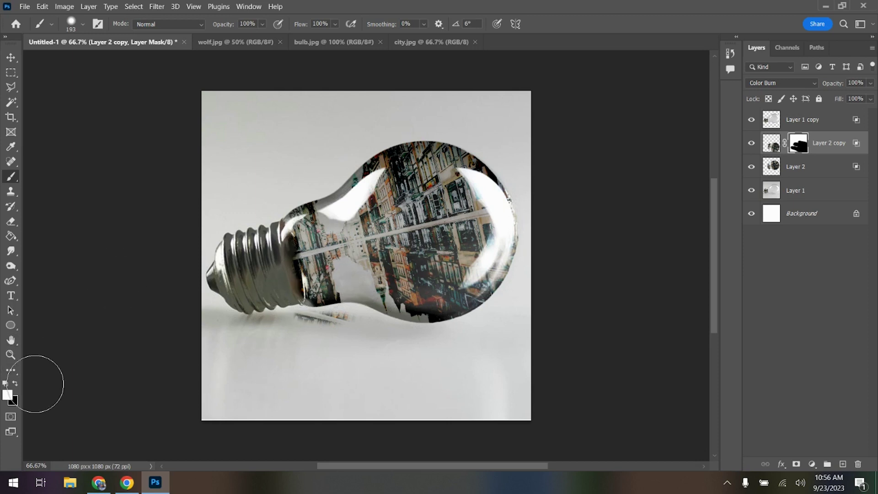
{"action": "left_click", "coordinate": [83, 23]}
{"action": "left_click", "coordinate": [80, 61]}
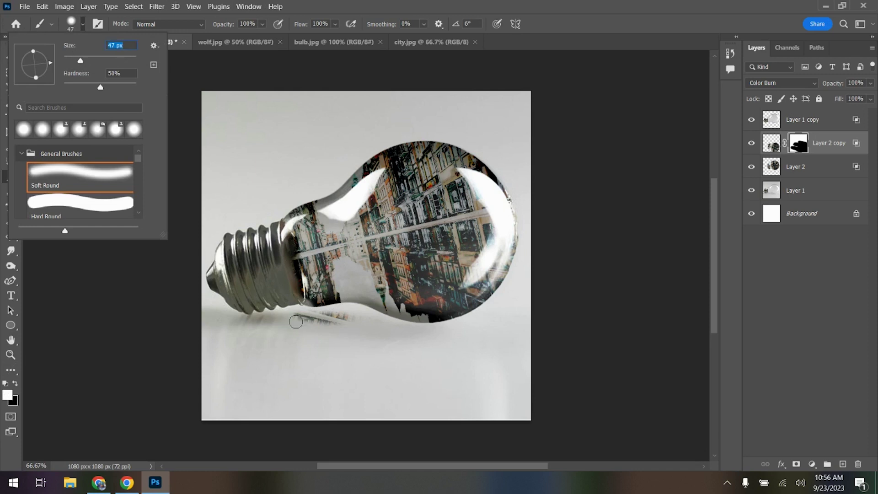
{"action": "mouse_move", "coordinate": [295, 323]}
{"action": "left_mouse_down"}
{"action": "mouse_move", "coordinate": [412, 328]}
{"action": "mouse_move", "coordinate": [362, 310]}
{"action": "mouse_move", "coordinate": [335, 309]}
{"action": "mouse_move", "coordinate": [361, 320]}
{"action": "mouse_move", "coordinate": [315, 311]}
{"action": "left_mouse_up"}
Hide the reflection along the bulb's lower edge with a 99 px black brush.
{"action": "left_click", "coordinate": [15, 383]}
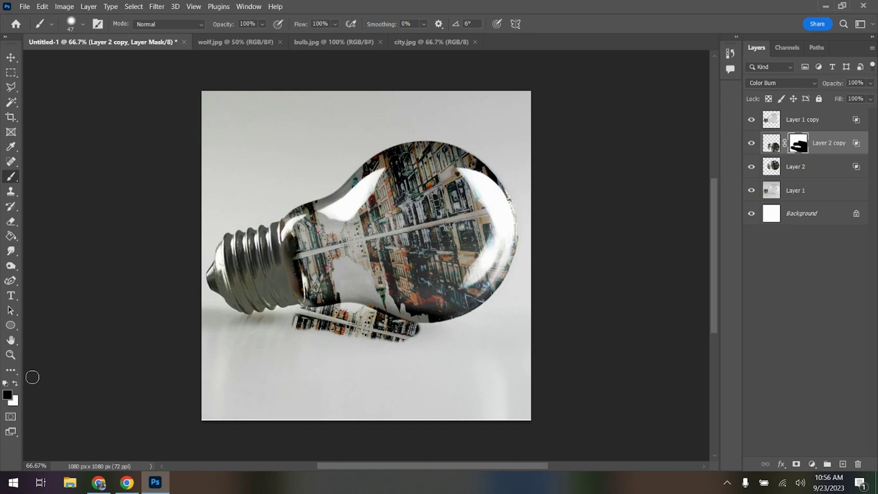
{"action": "left_click", "coordinate": [72, 22]}
{"action": "left_click", "coordinate": [102, 59]}
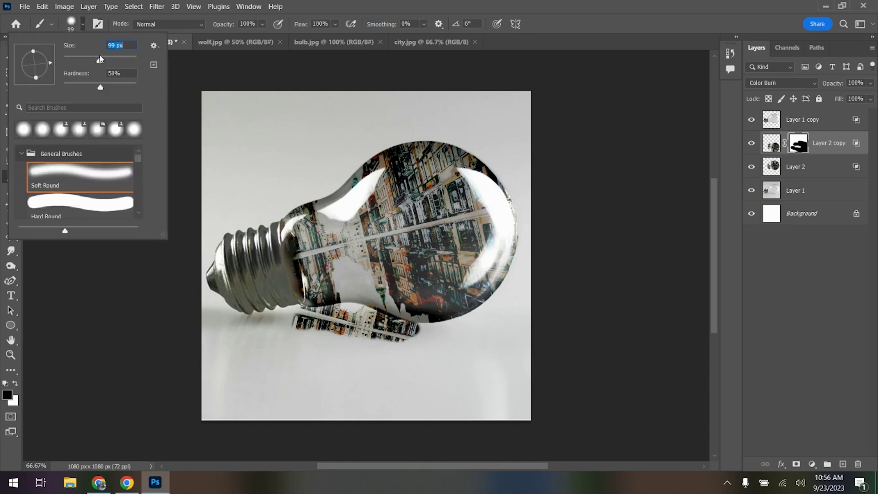
{"action": "left_click", "coordinate": [305, 293]}
{"action": "left_click_drag", "start_coordinate": [320, 292], "coordinate": [438, 320]}
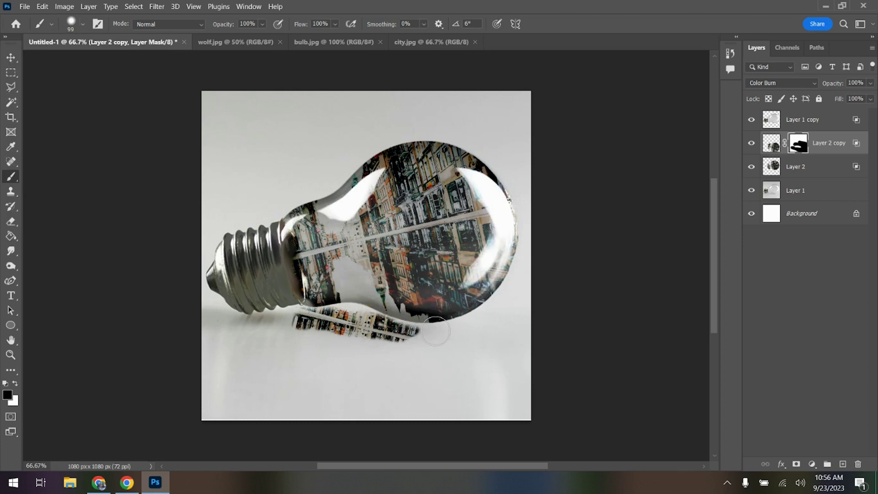
Fade the reflection layer's opacity down to about 8%.
{"action": "left_click", "coordinate": [871, 84]}
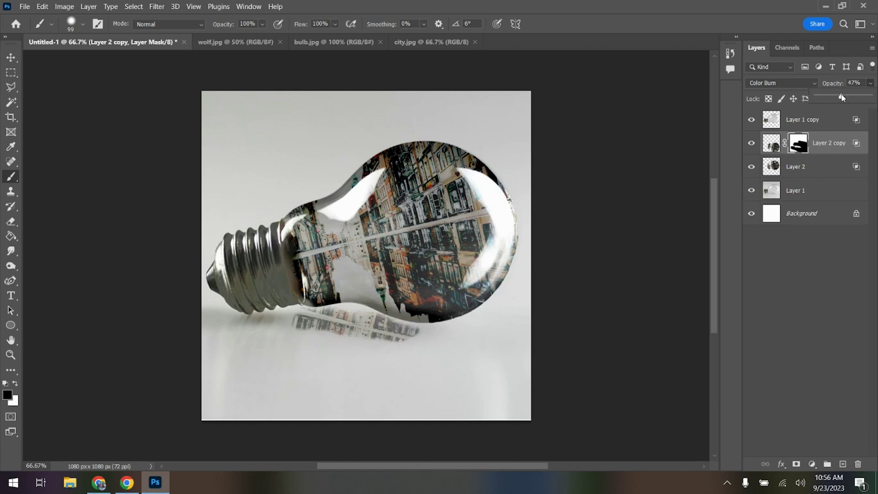
{"action": "left_click_drag", "start_coordinate": [842, 98], "coordinate": [837, 96]}
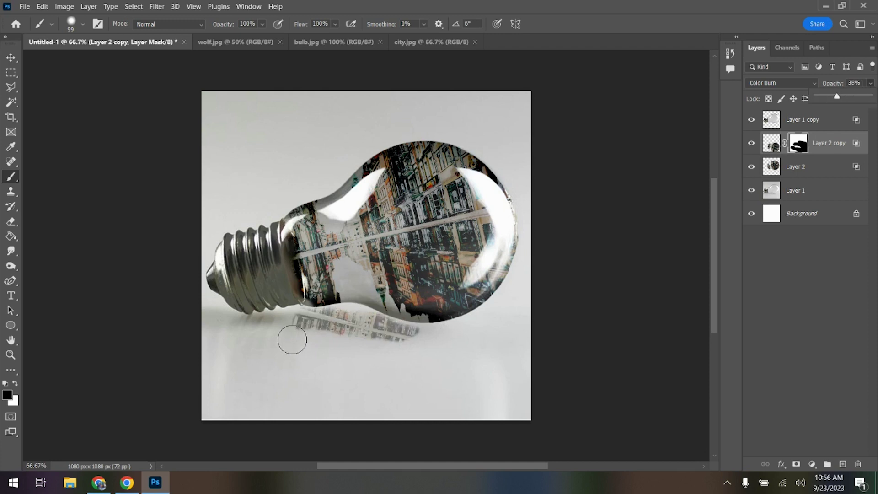
{"action": "left_click", "coordinate": [296, 339]}
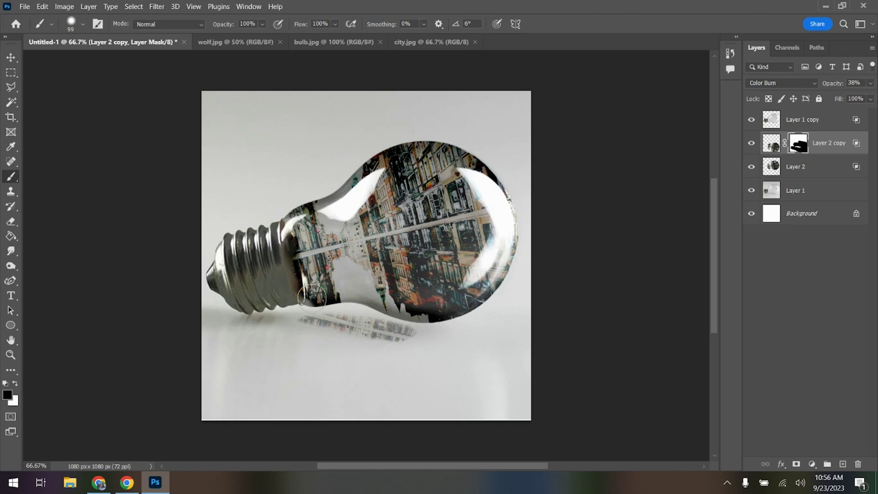
{"action": "left_click", "coordinate": [870, 82]}
{"action": "left_click_drag", "start_coordinate": [835, 98], "coordinate": [821, 99]}
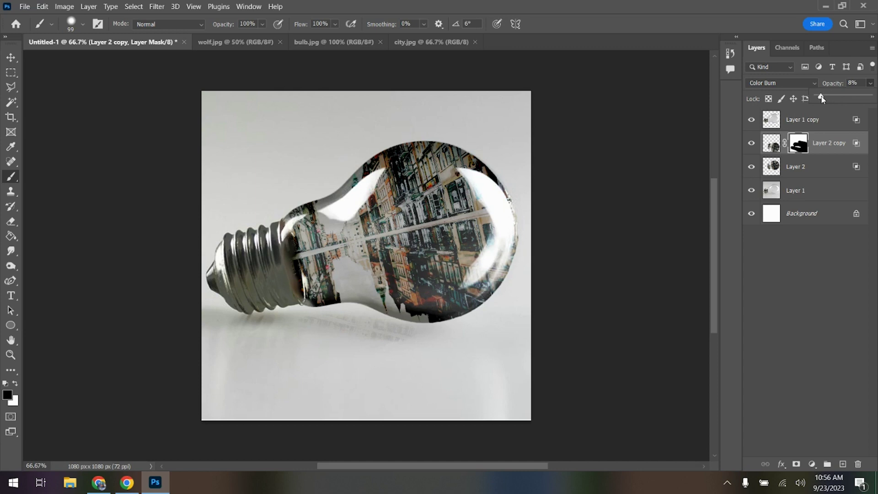
{"action": "left_click", "coordinate": [774, 148]}
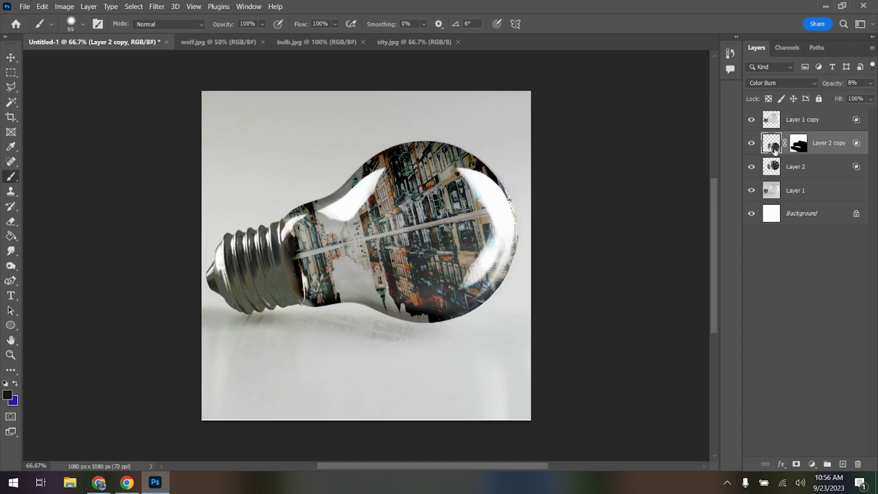
Nudge the reflection layer with the Move tool, then undo the accidental move.
{"action": "left_click", "coordinate": [11, 57]}
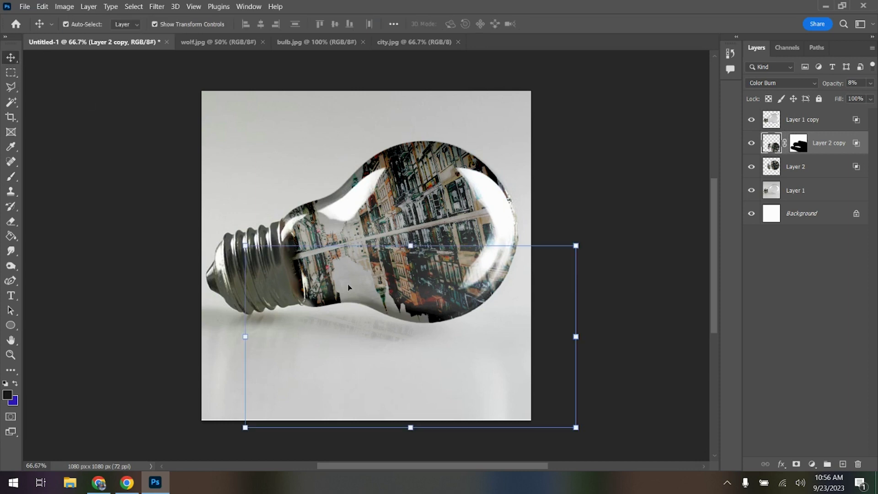
{"action": "left_click_drag", "start_coordinate": [348, 287], "coordinate": [376, 328]}
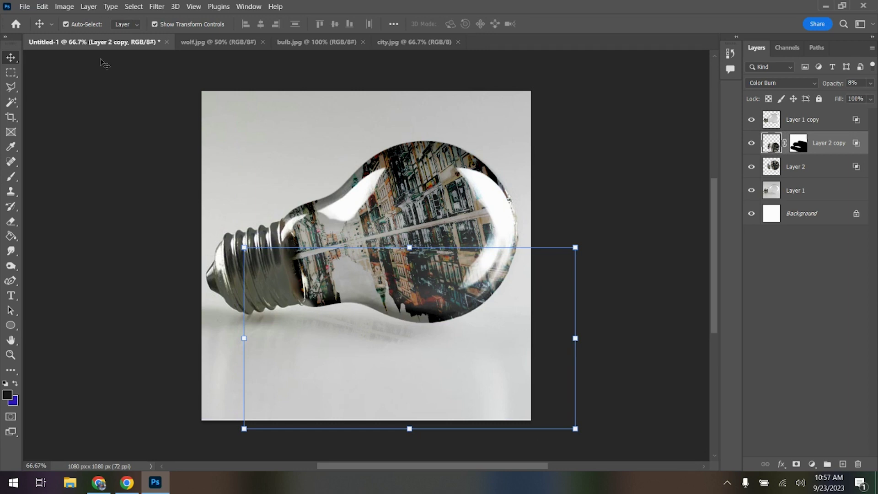
{"action": "left_click", "coordinate": [42, 6]}
{"action": "left_click", "coordinate": [45, 19]}
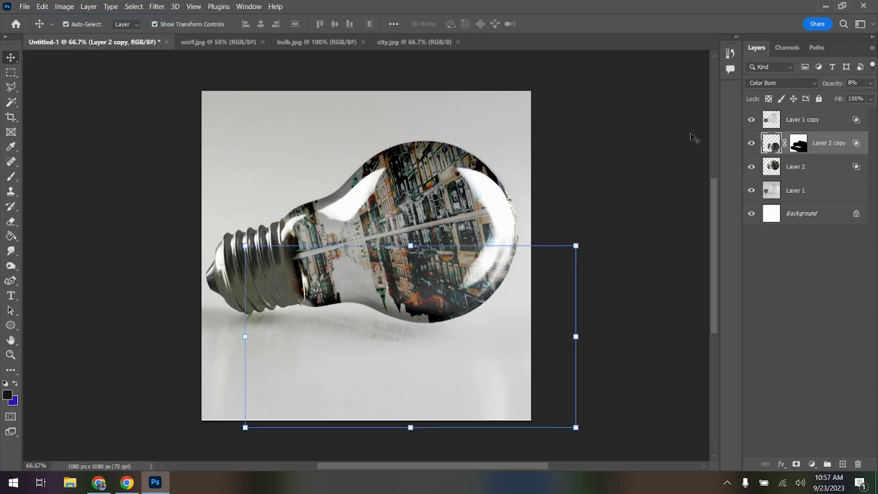
Apply Layer 2 copy's layer mask permanently so the faint reflection becomes plain pixels.
{"action": "right_click", "coordinate": [799, 144]}
{"action": "left_click", "coordinate": [796, 176]}
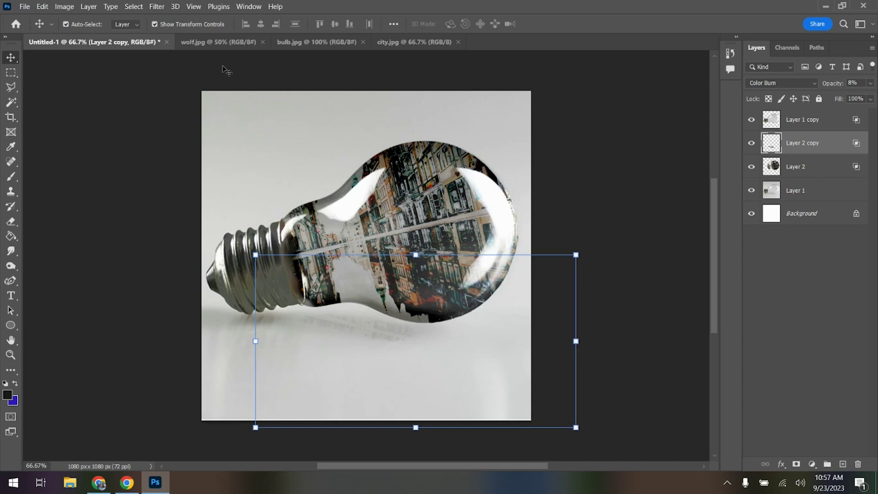
{"action": "left_click", "coordinate": [9, 75]}
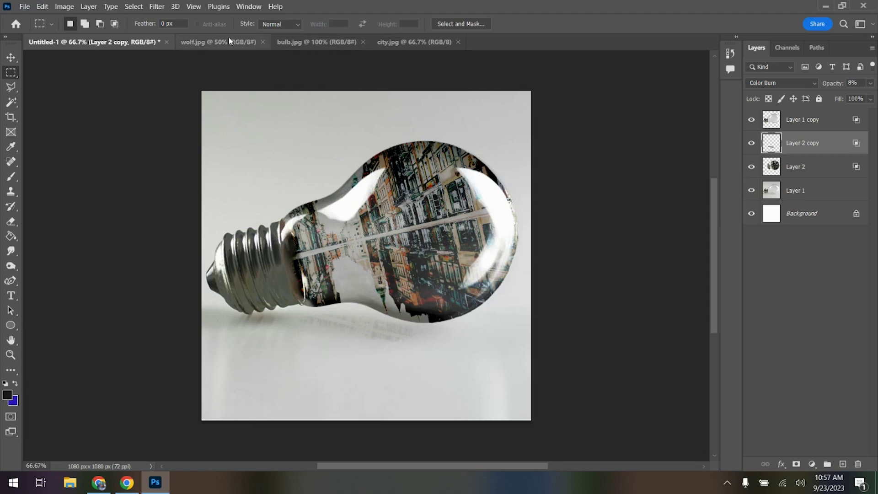
Flatten the composite and save it to the computer as PNG 'City oflightbulb yourname.png'.
{"action": "left_click", "coordinate": [88, 7]}
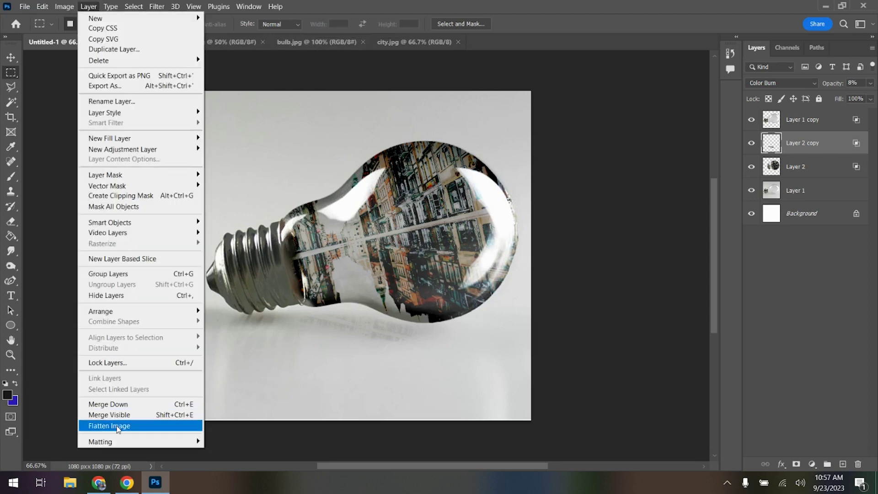
{"action": "left_click", "coordinate": [96, 425]}
{"action": "left_click", "coordinate": [27, 7]}
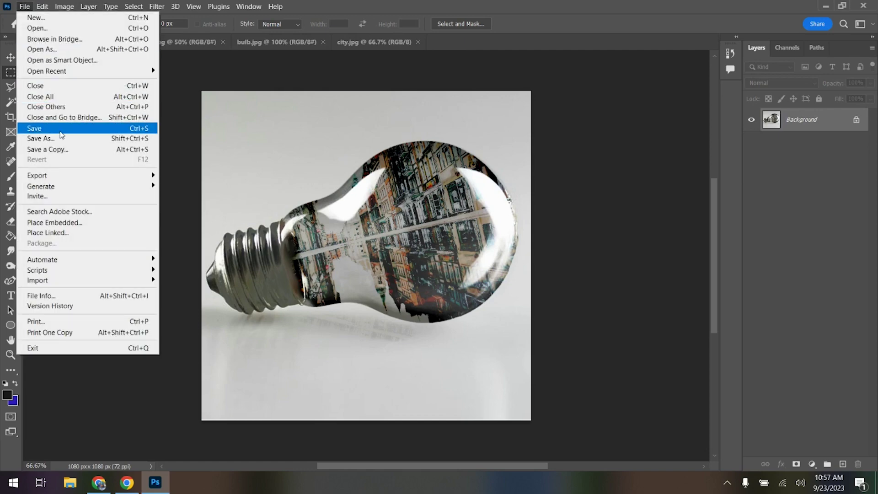
{"action": "left_click", "coordinate": [41, 138]}
{"action": "left_click", "coordinate": [236, 377]}
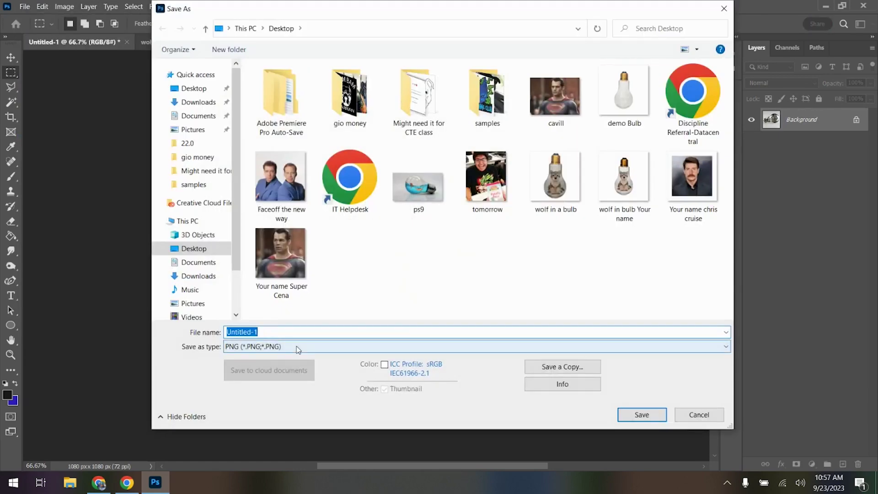
{"action": "type", "text": "City"}
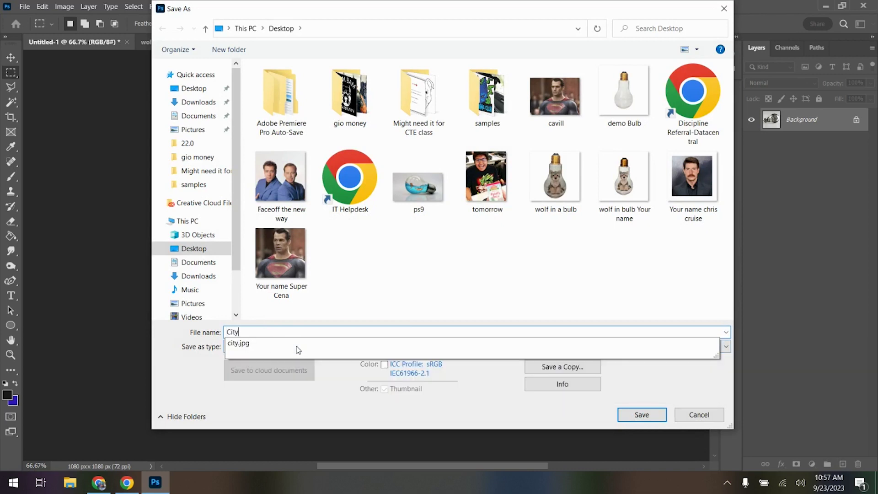
{"action": "type", "text": " oflight"}
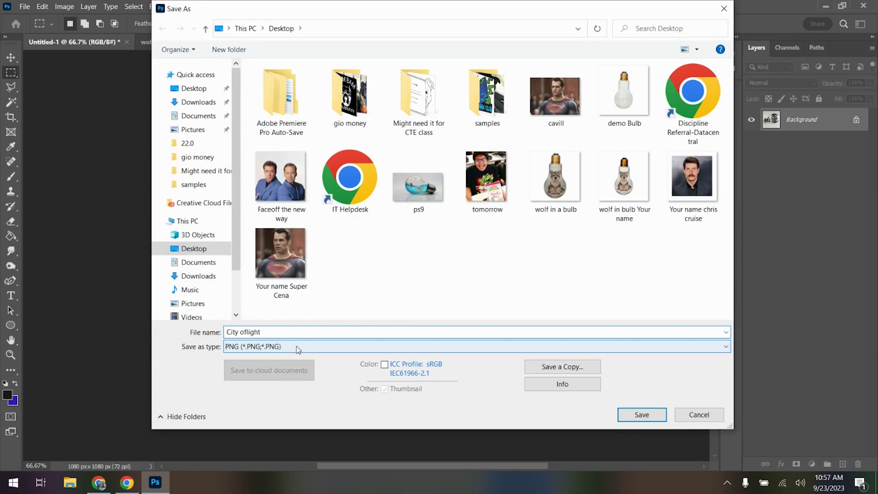
{"action": "type", "text": "bulb yourname"}
{"action": "key", "text": "Return"}
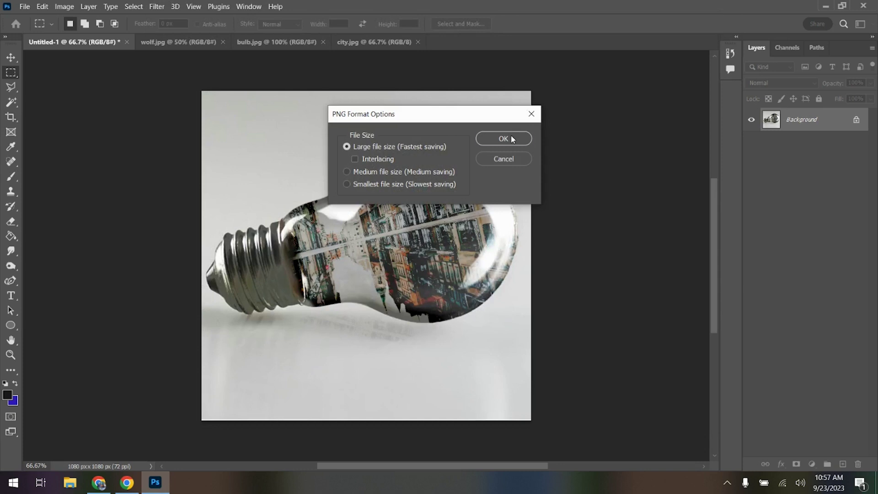
{"action": "left_click", "coordinate": [508, 136]}
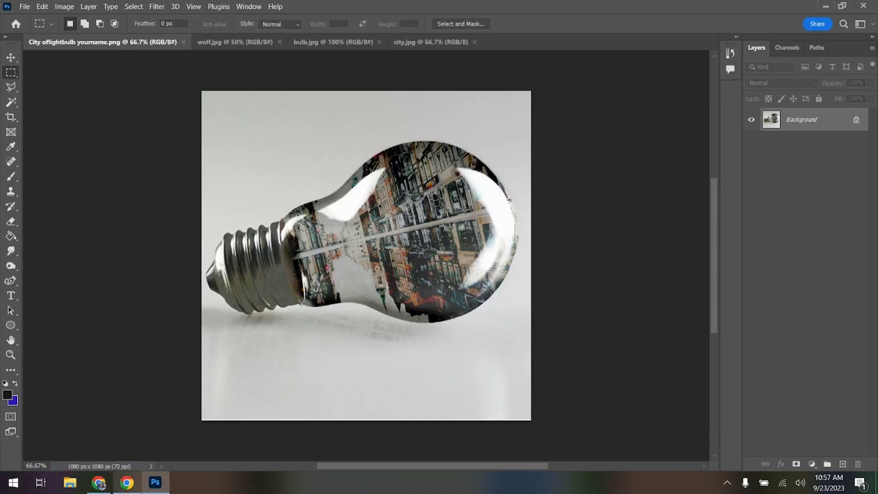